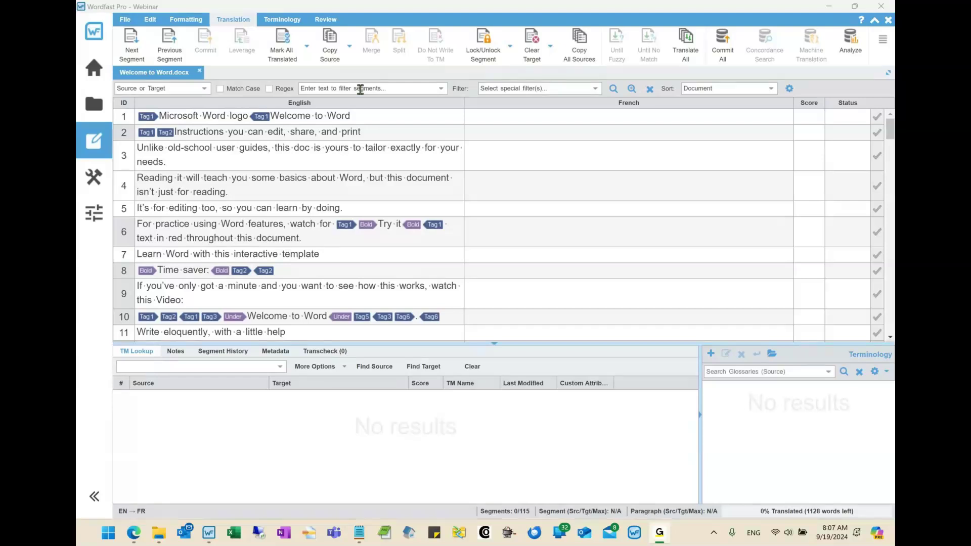
Step: Filter the segments by the case-sensitive text "Word" in source or target, and reset the filter fields after viewing the matches
left_click(327, 88)
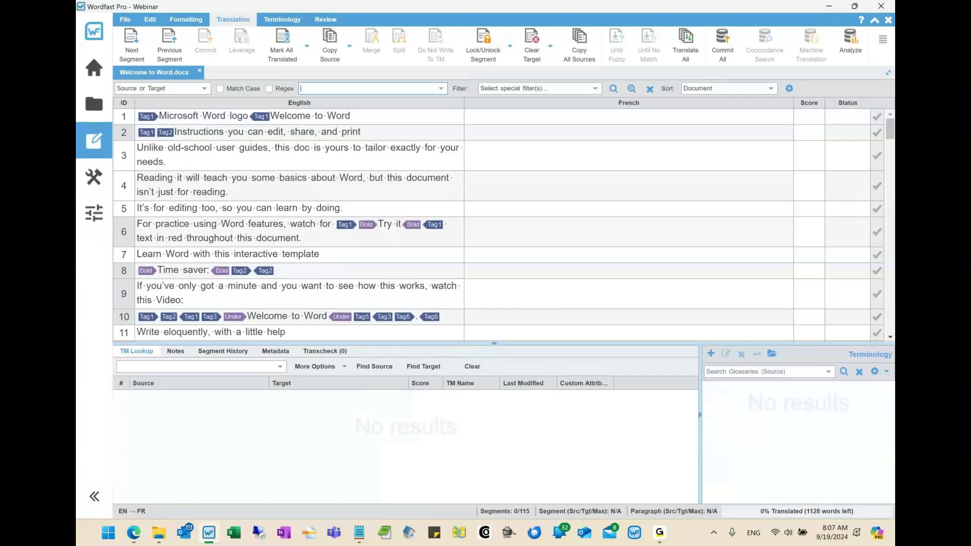
left_click(221, 90)
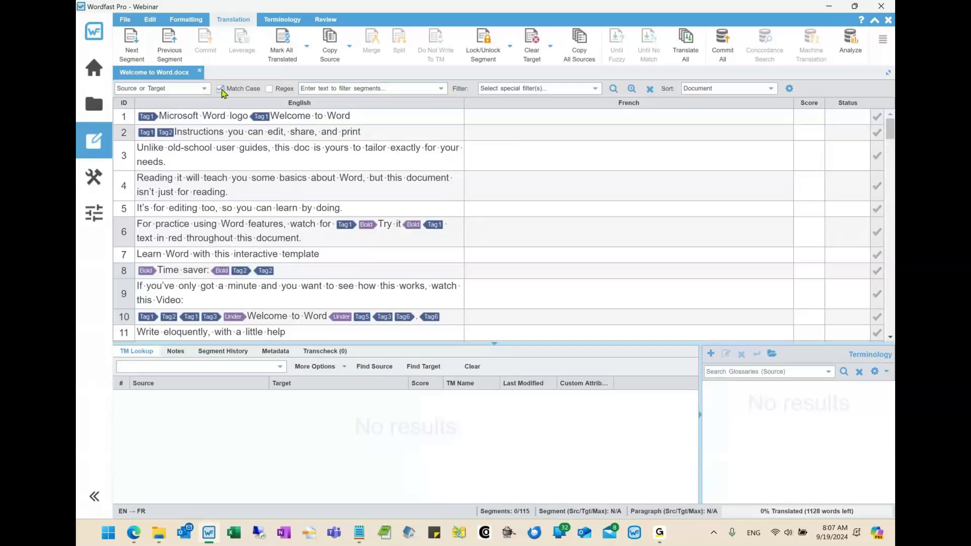
left_click(306, 89)
type("Word")
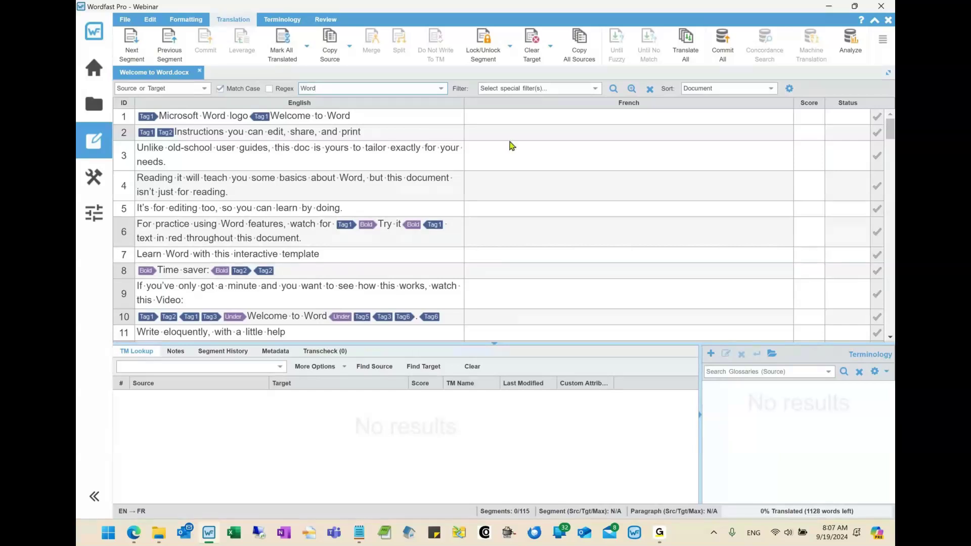
left_click(613, 89)
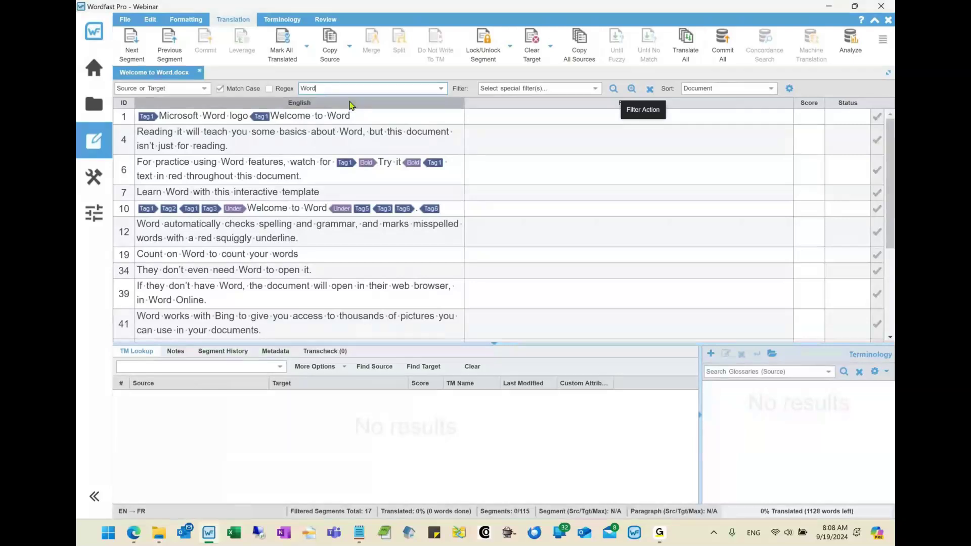
left_click(220, 88)
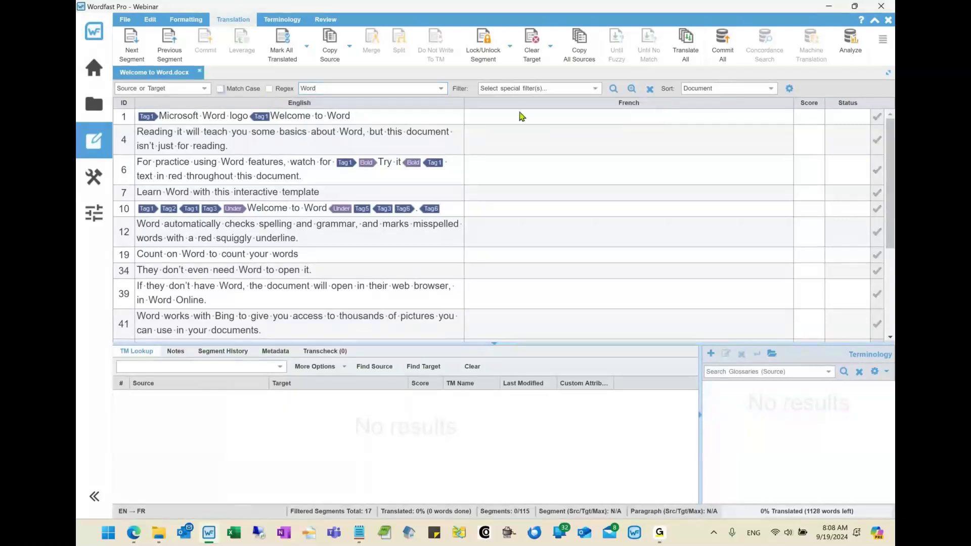
left_click(650, 90)
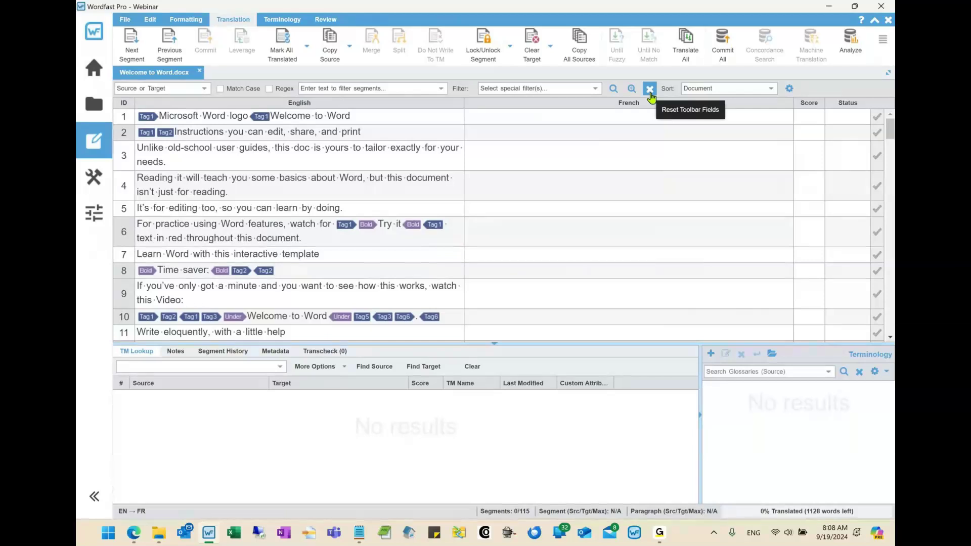
Step: Filter the document with the special filter "Segments with tags", and reset the filter fields after reviewing the list
left_click(595, 89)
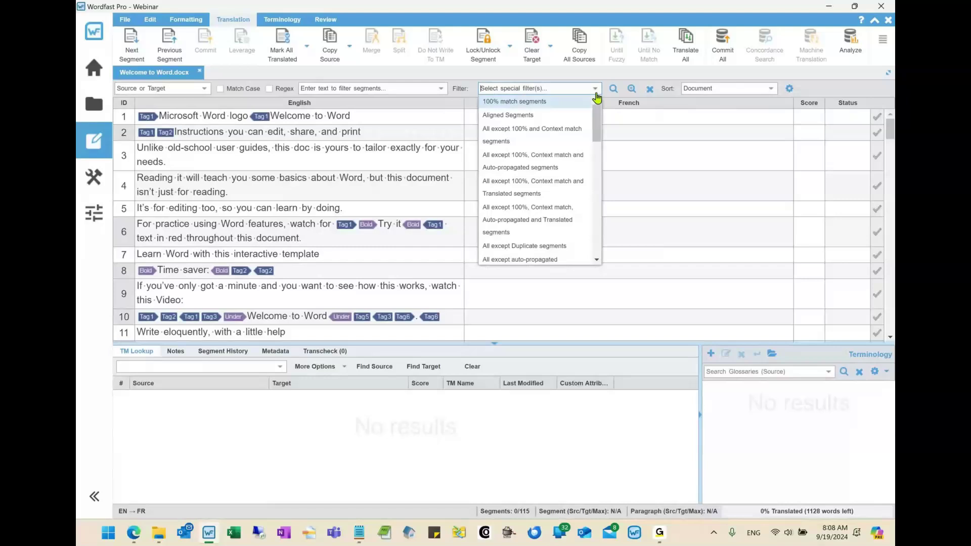
scroll(595, 134, "down", 3)
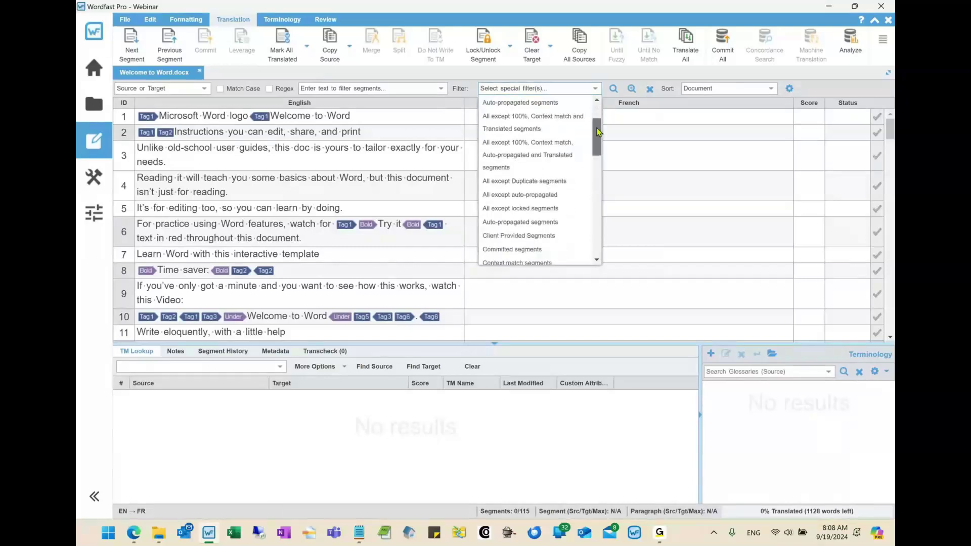
mouse_move(596, 132)
left_mouse_down()
mouse_move(593, 166)
mouse_move(597, 113)
left_mouse_up()
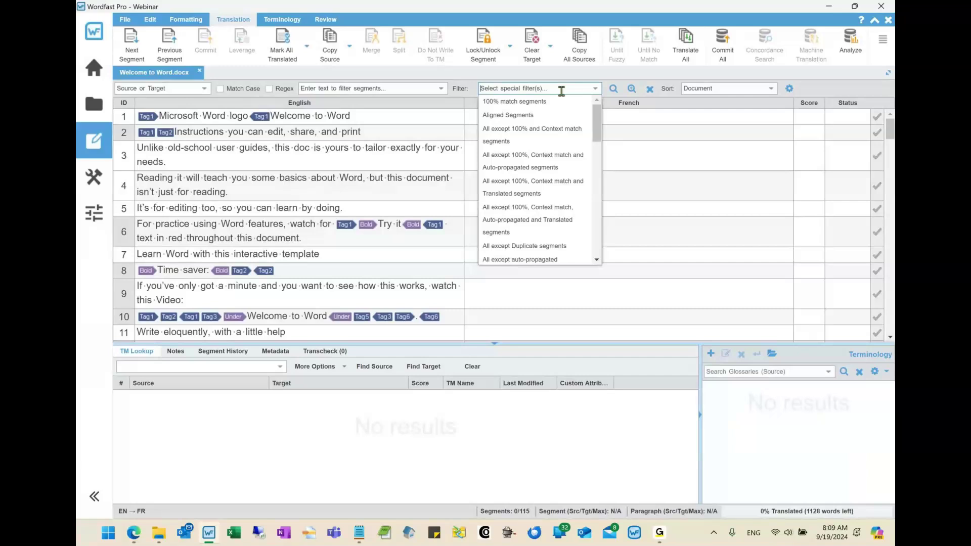
type("tag")
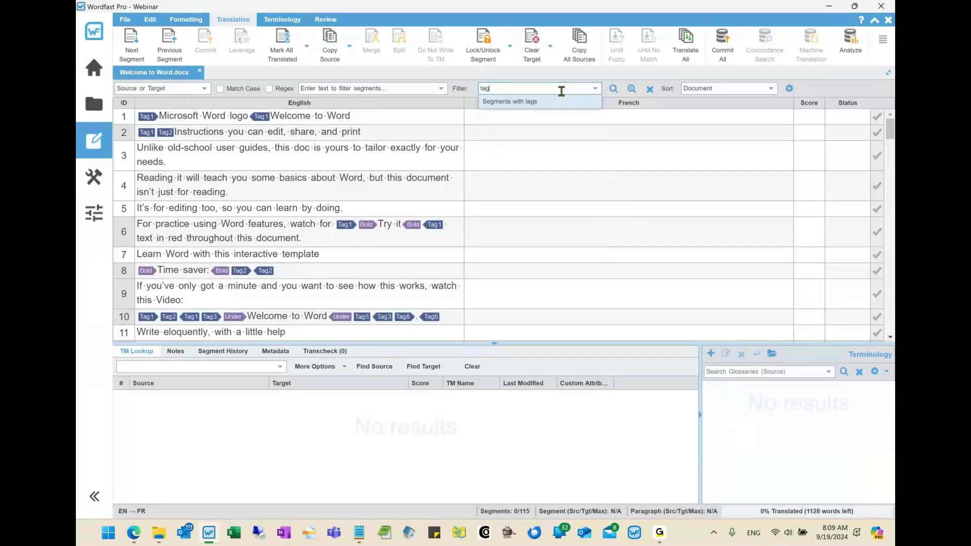
left_click(534, 104)
left_click(613, 93)
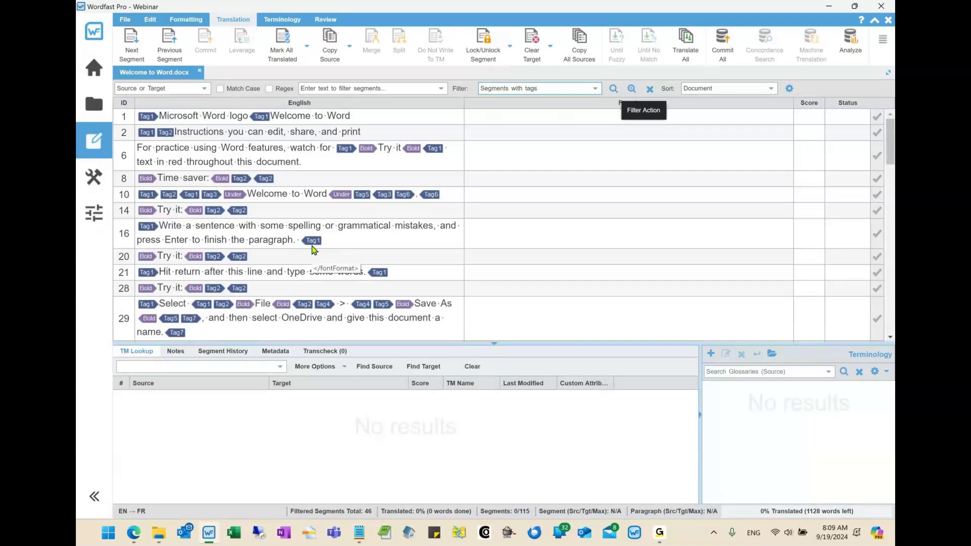
left_click(650, 90)
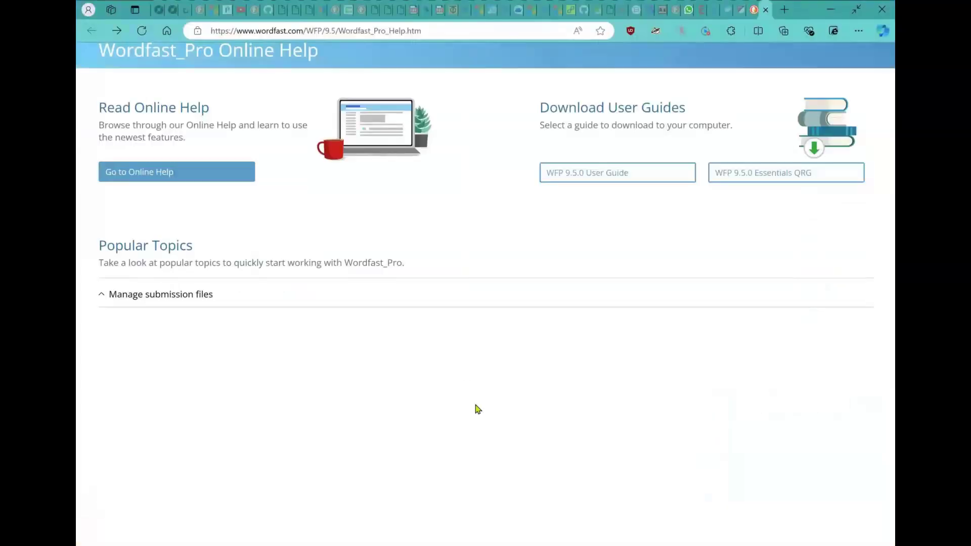
Step: In the browser, open the WFP 9.5.0 User Guide from Wordfast Pro Online Help and examine the filter criteria and special filters descriptions
key("F11")
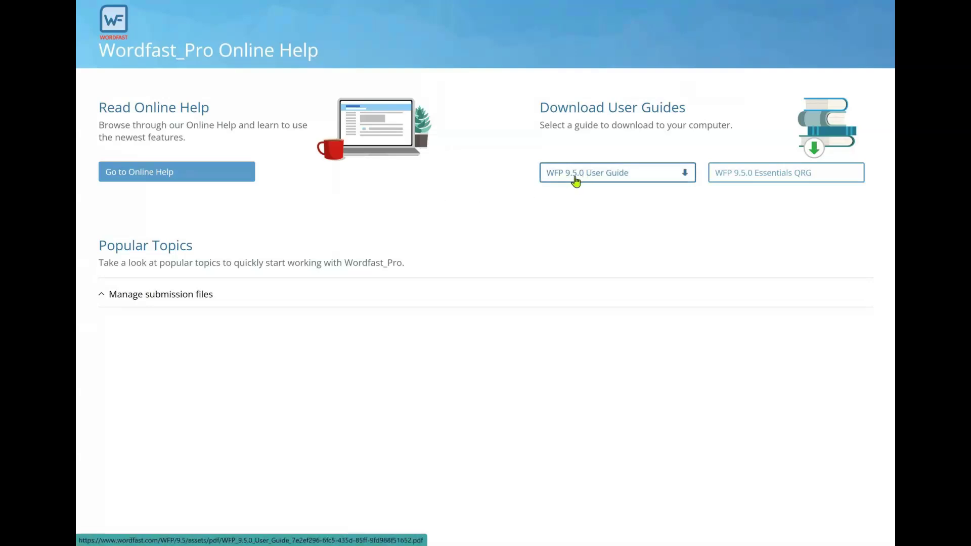
left_click(641, 181)
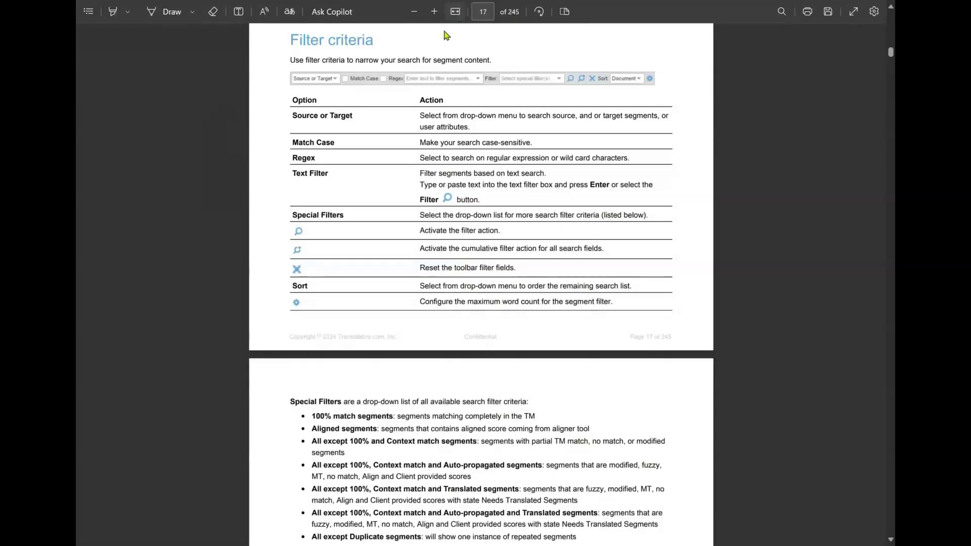
left_click_drag(405, 42, 240, 48)
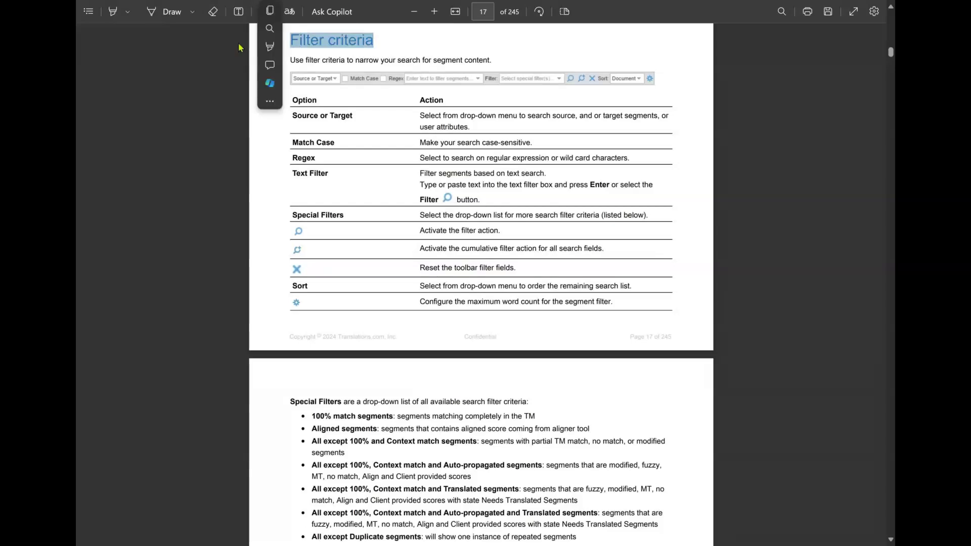
left_click(394, 46)
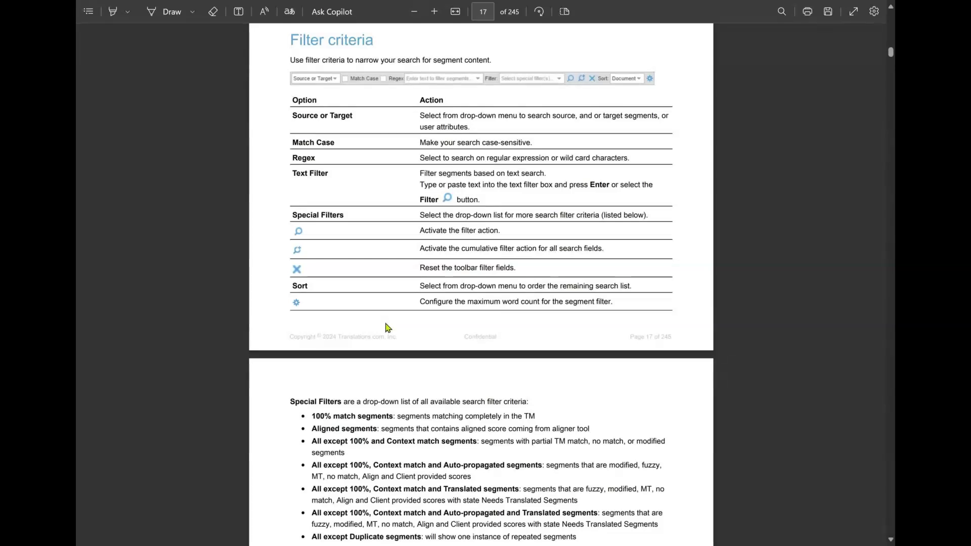
scroll(387, 327, "down", 5)
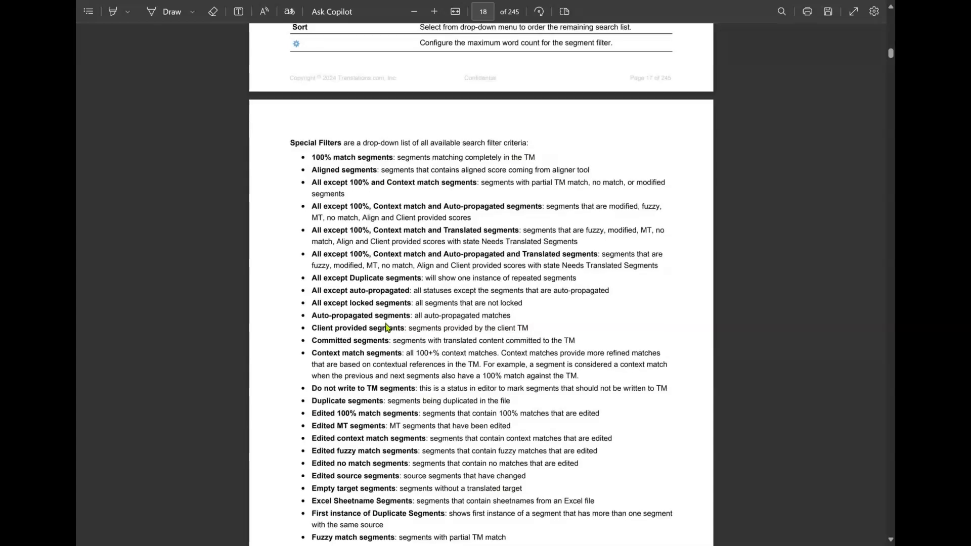
scroll(387, 328, "down", 2)
left_click(434, 12)
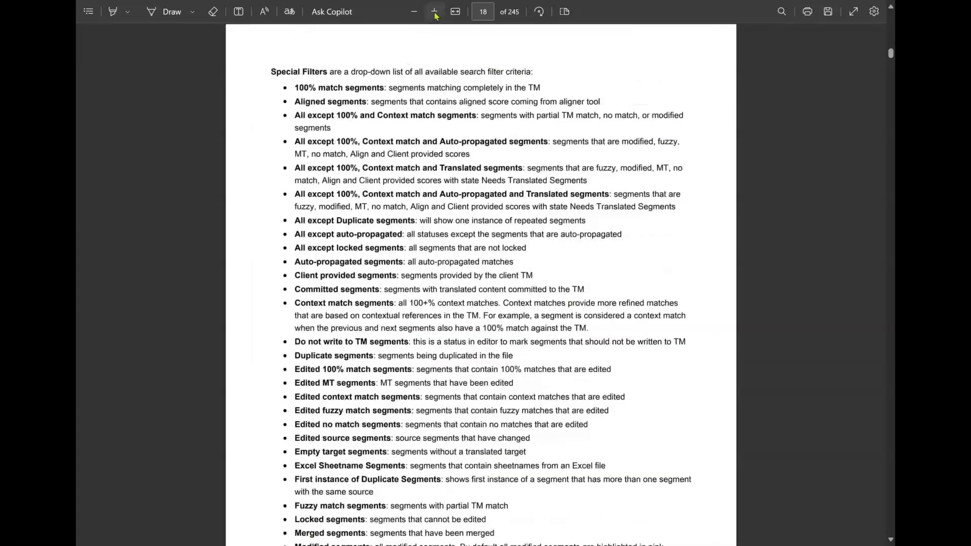
left_click(434, 12)
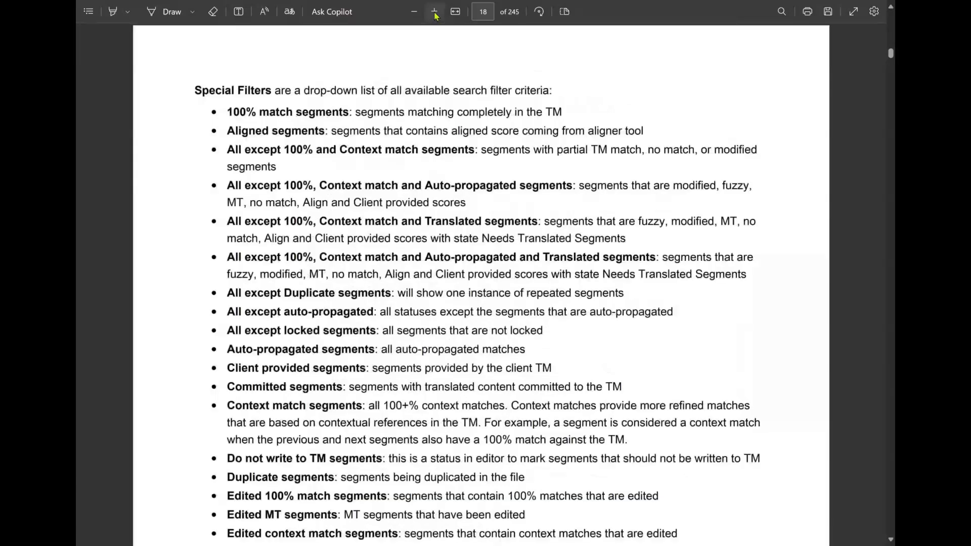
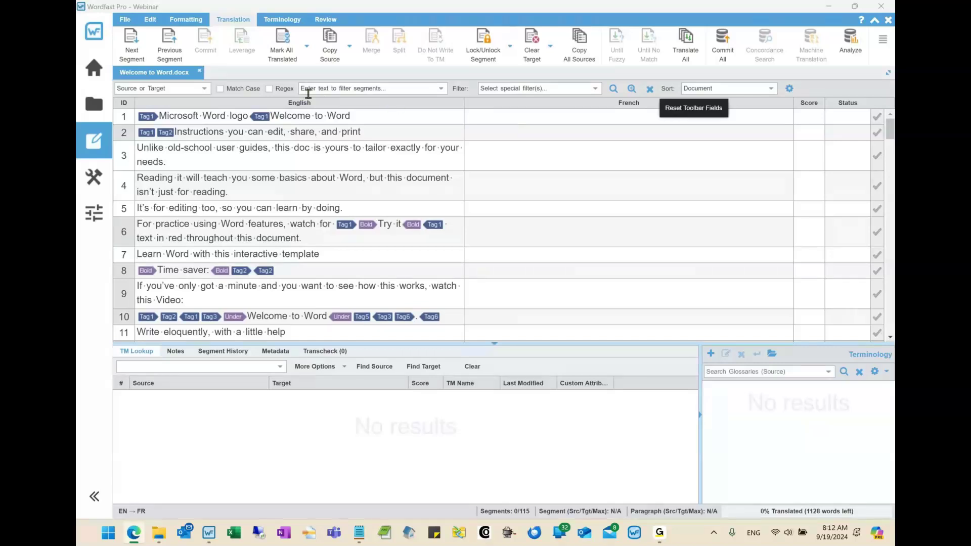
Step: In Wordfast Pro, filter by the case-sensitive text "Word" combined with the special filter "Segments with tags", and reset the fields after viewing
left_click(220, 88)
left_click(313, 90)
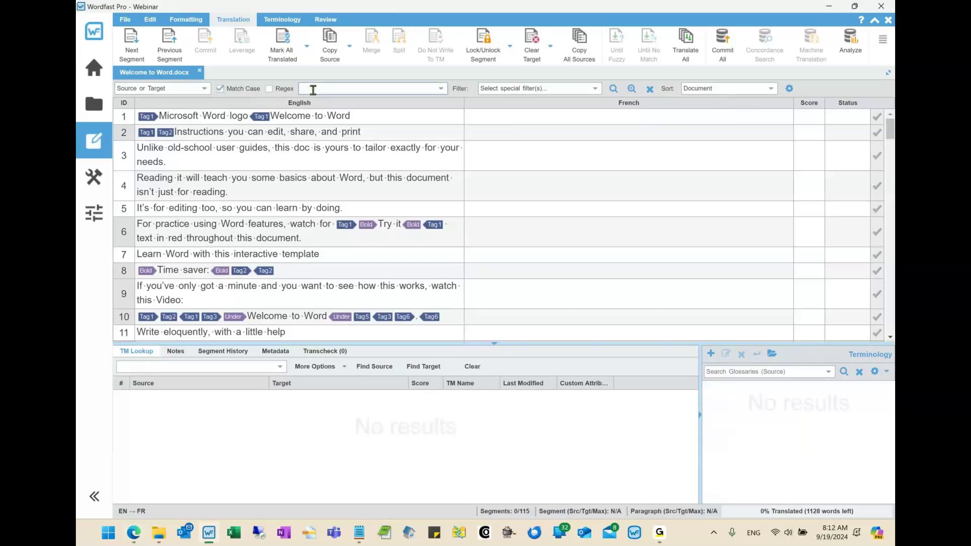
type("Word")
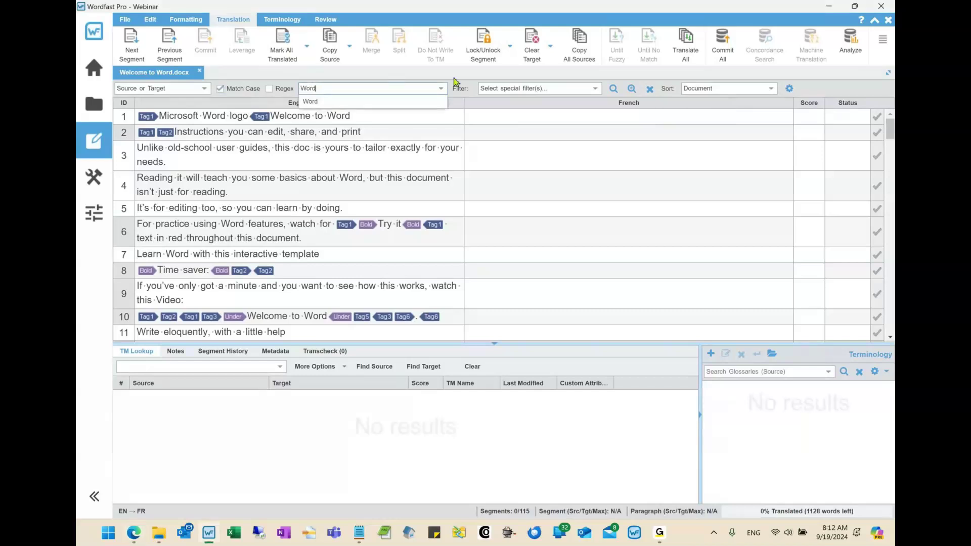
left_click(492, 88)
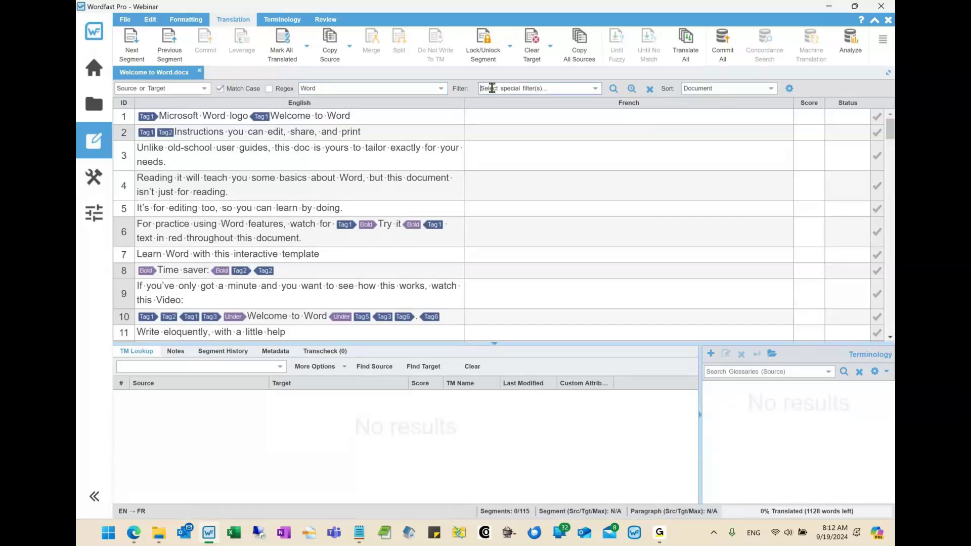
left_click(491, 88)
type("1")
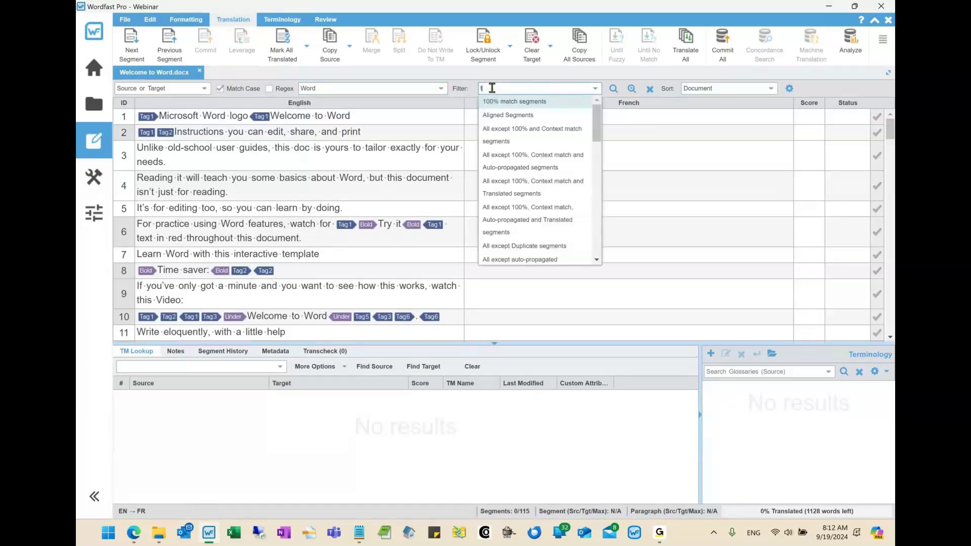
type("ag")
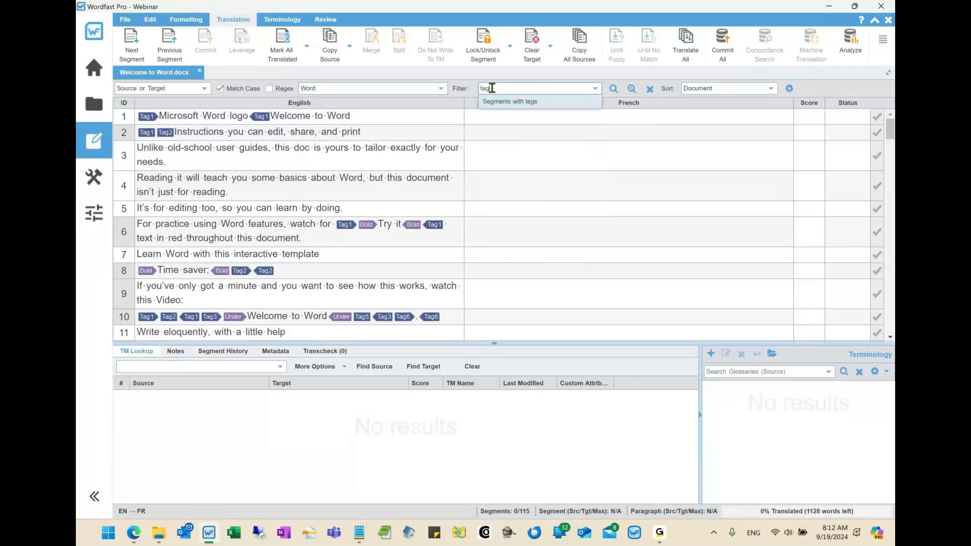
left_click(516, 105)
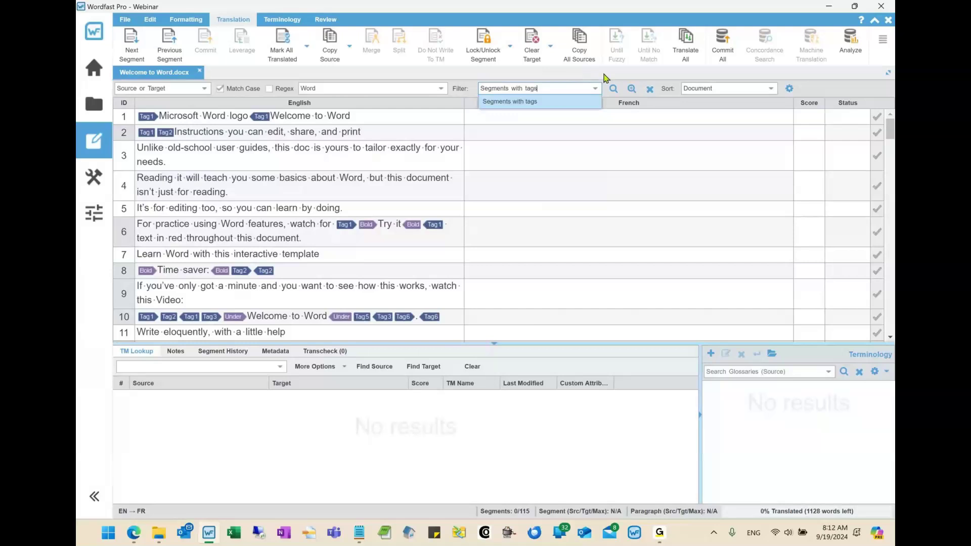
left_click(612, 90)
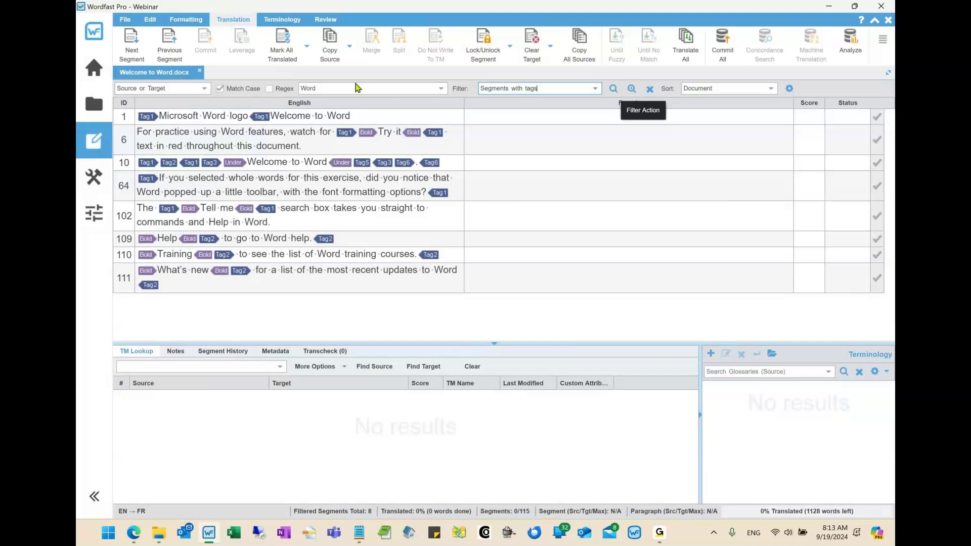
left_click(651, 90)
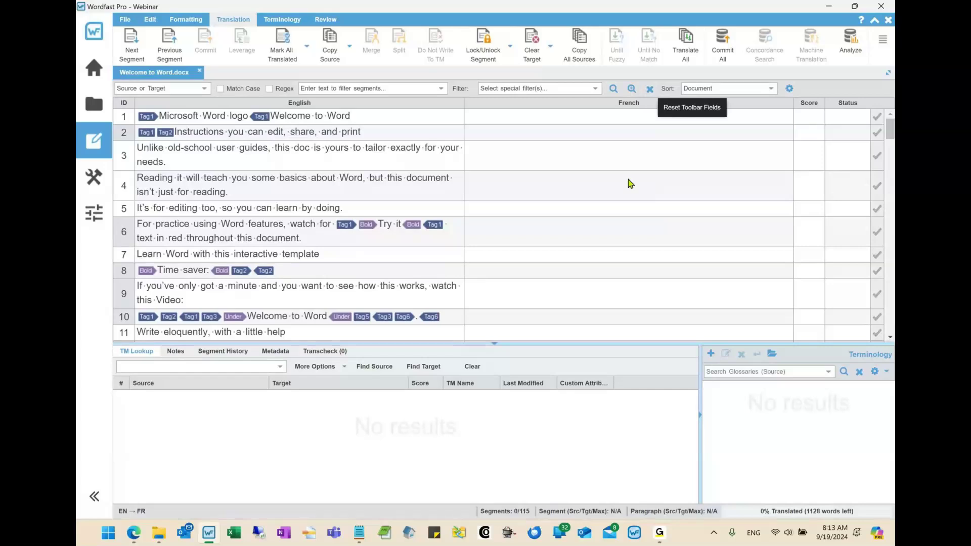
Step: Filter the document with the special filter "Duplicate segments", and clear the filter after reviewing the repeated segments
left_click(562, 89)
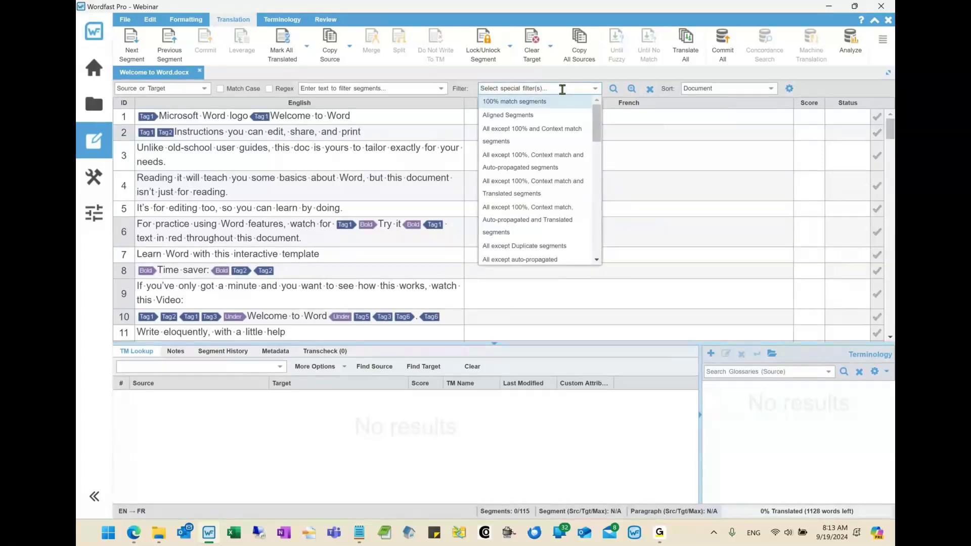
type("dupli")
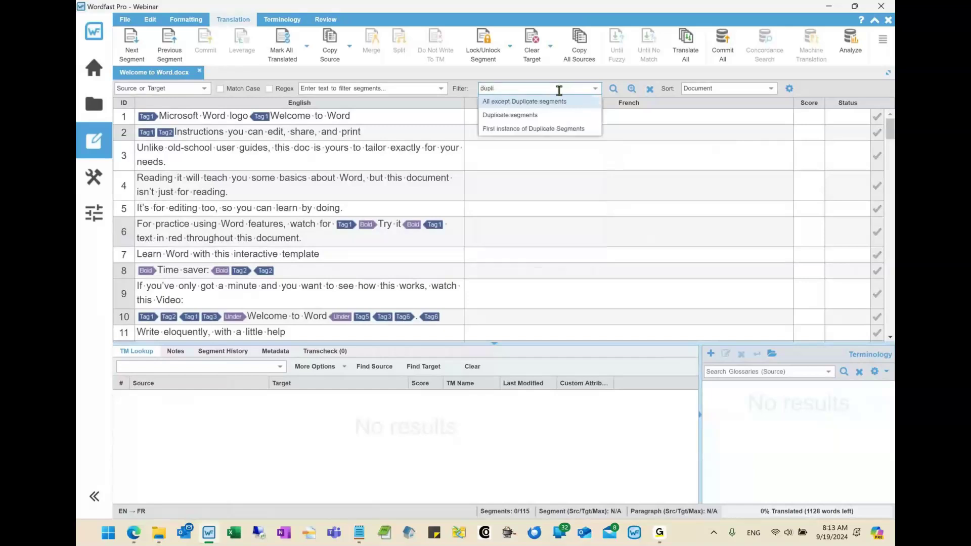
left_click(541, 116)
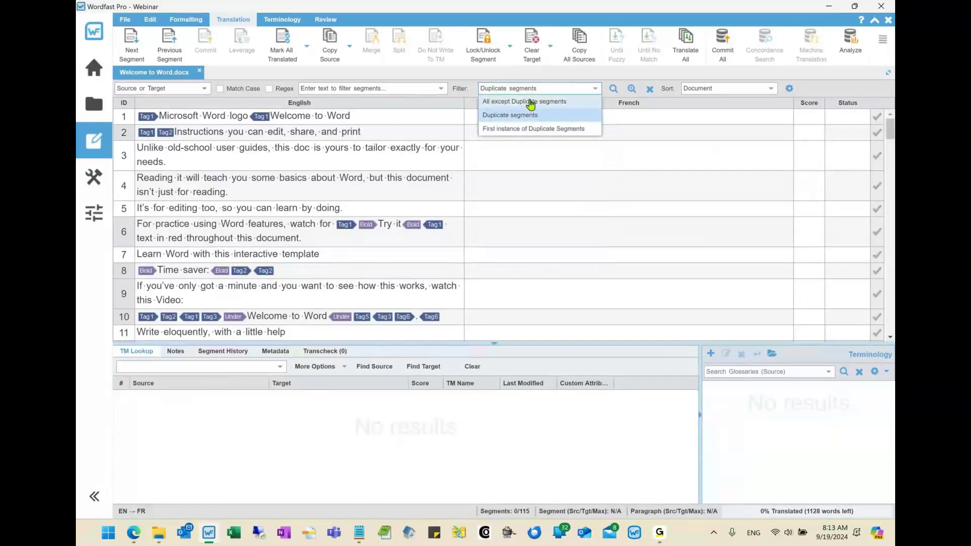
left_click(612, 90)
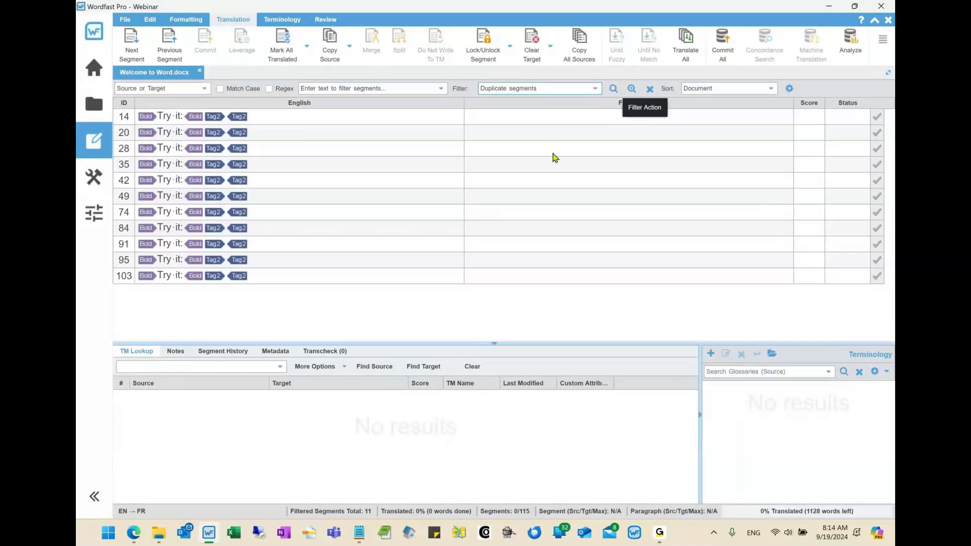
left_click(631, 89)
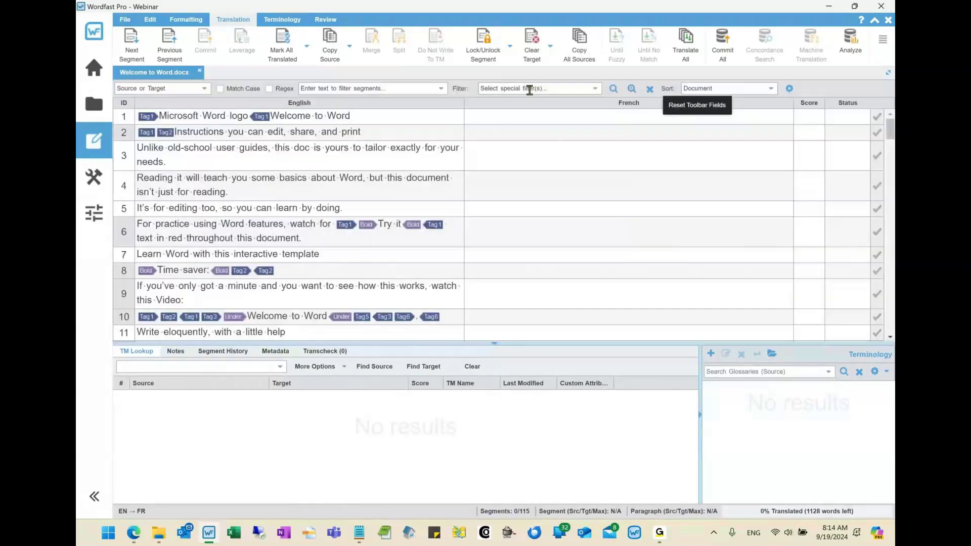
Step: Filter the document with the special filters "Segments with tags" and "Duplicate segments" together, and reset the filter fields after reviewing the list
left_click(514, 89)
type("tags")
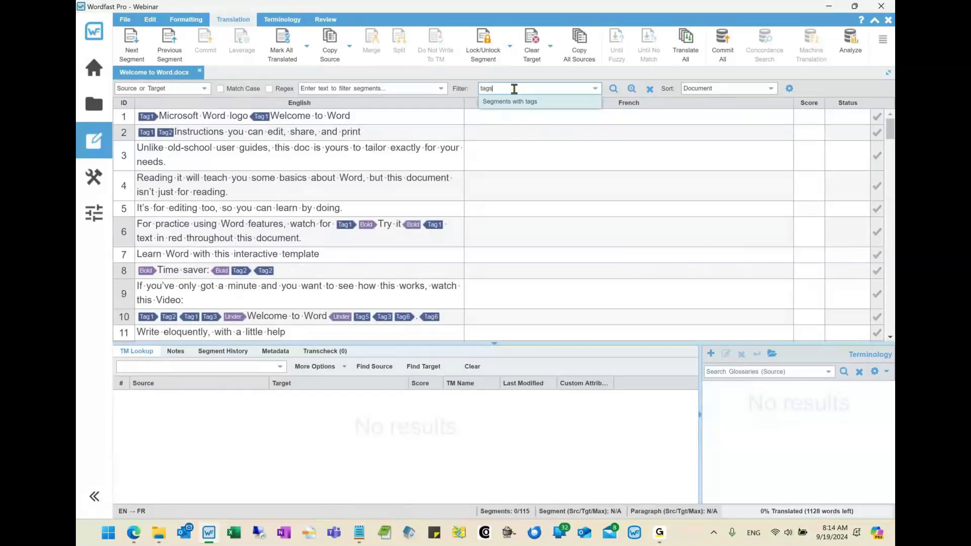
left_click(521, 102)
left_click(537, 108)
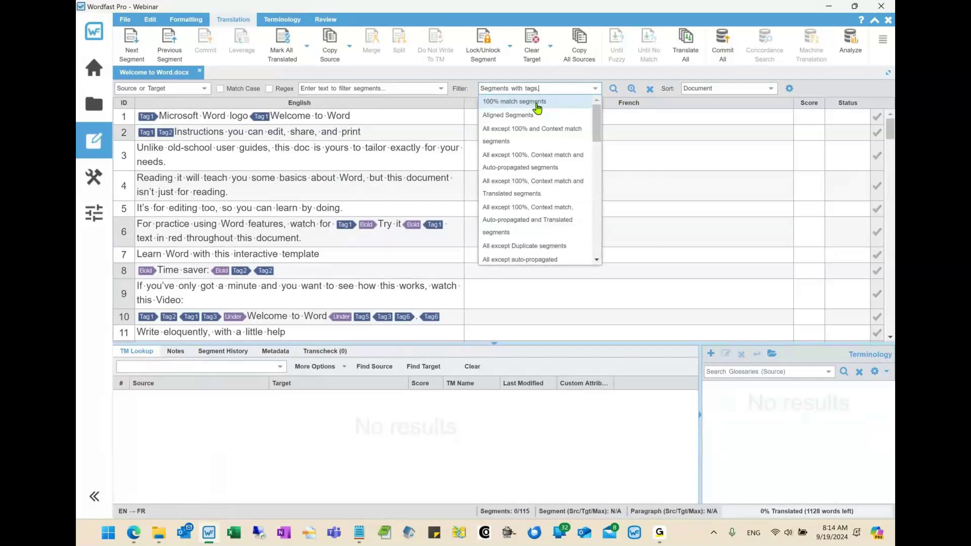
type(",dup")
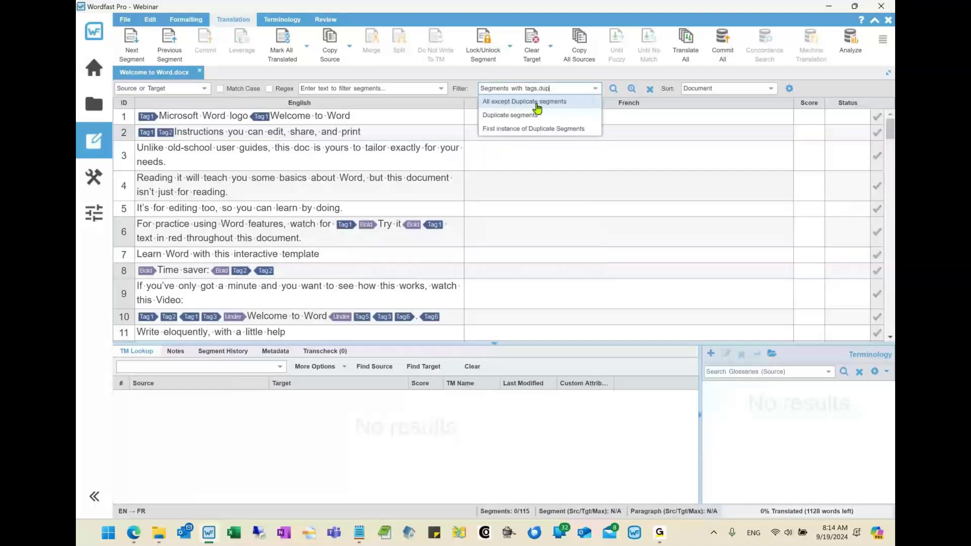
left_click(537, 116)
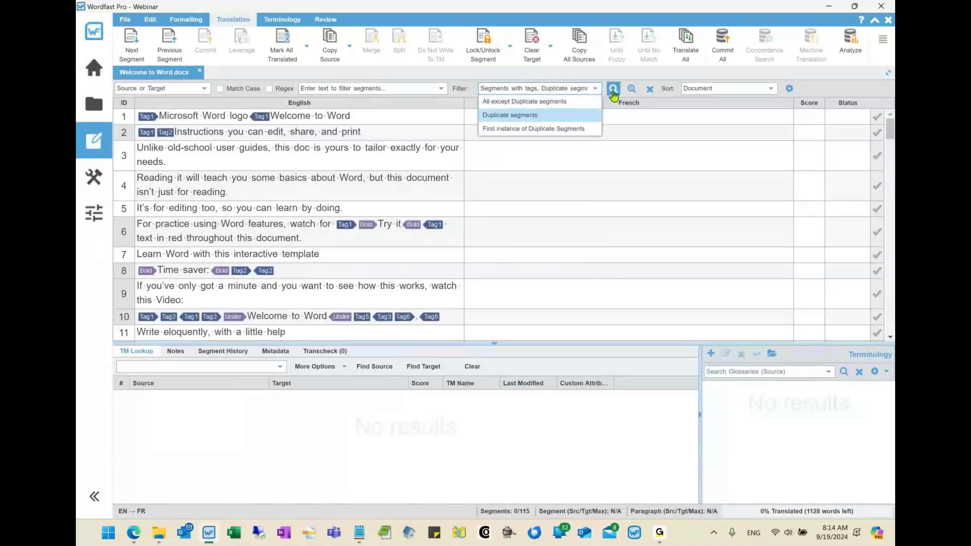
left_click(613, 90)
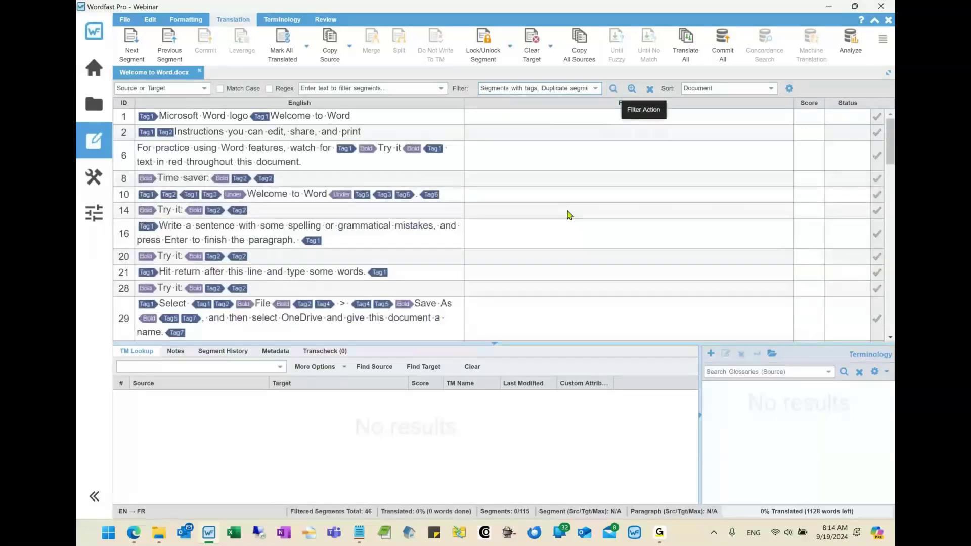
scroll(569, 215, "down", 5)
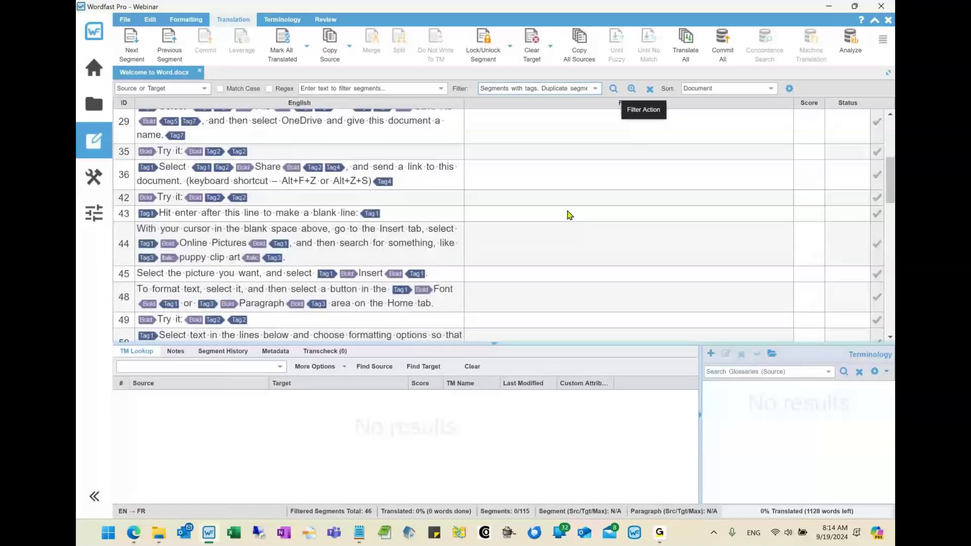
scroll(569, 215, "down", 5)
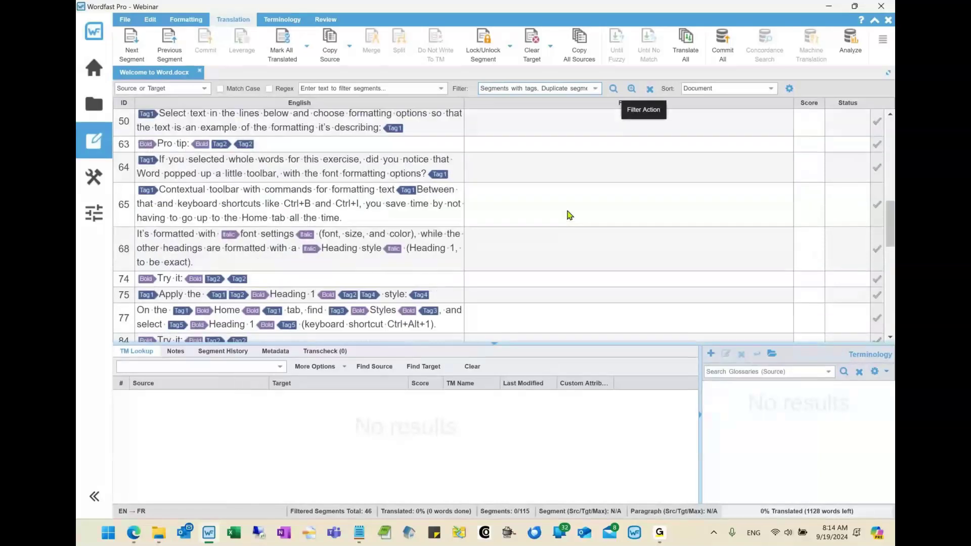
scroll(569, 215, "down", 4)
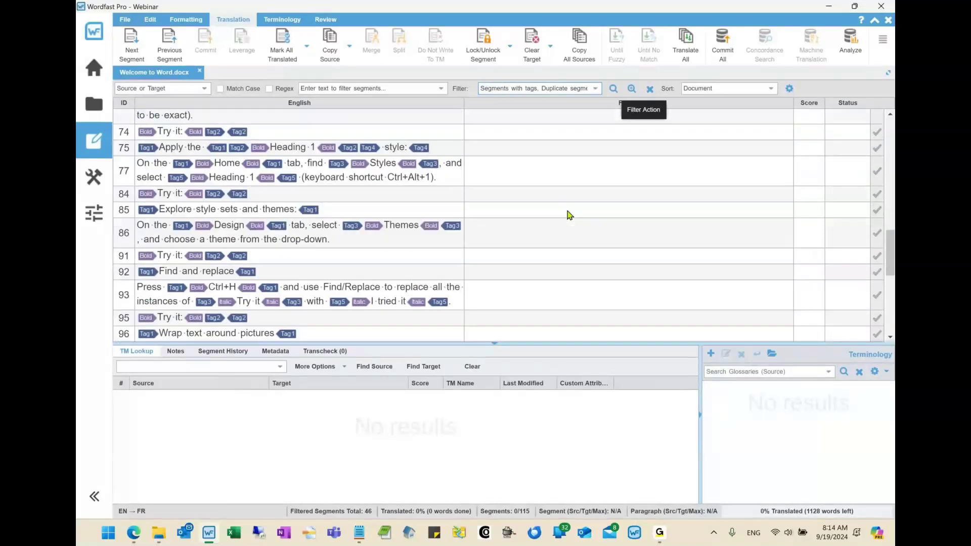
scroll(569, 215, "up", 15)
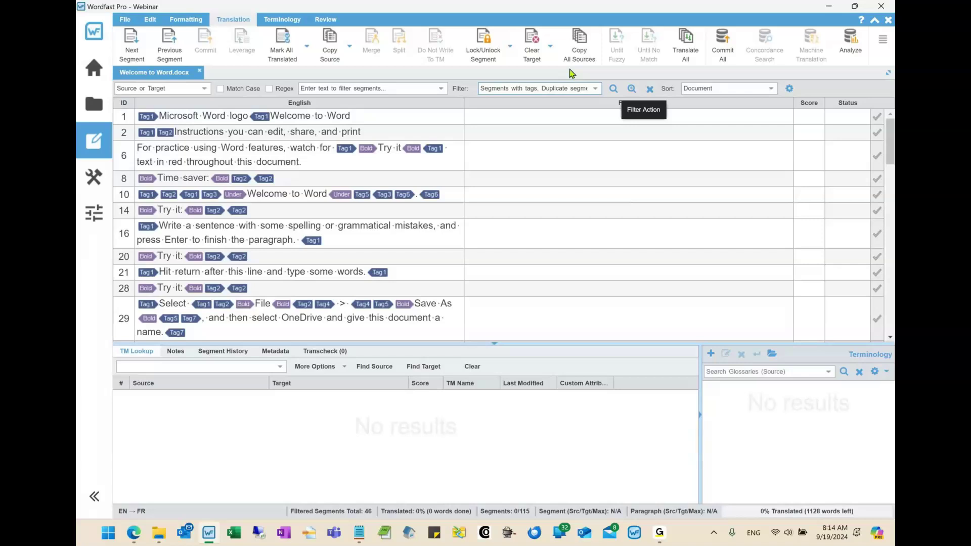
left_click(649, 90)
Step: Apply the special filter "Segments with tags" to the document as a cumulative filter
left_click(535, 89)
type("tags")
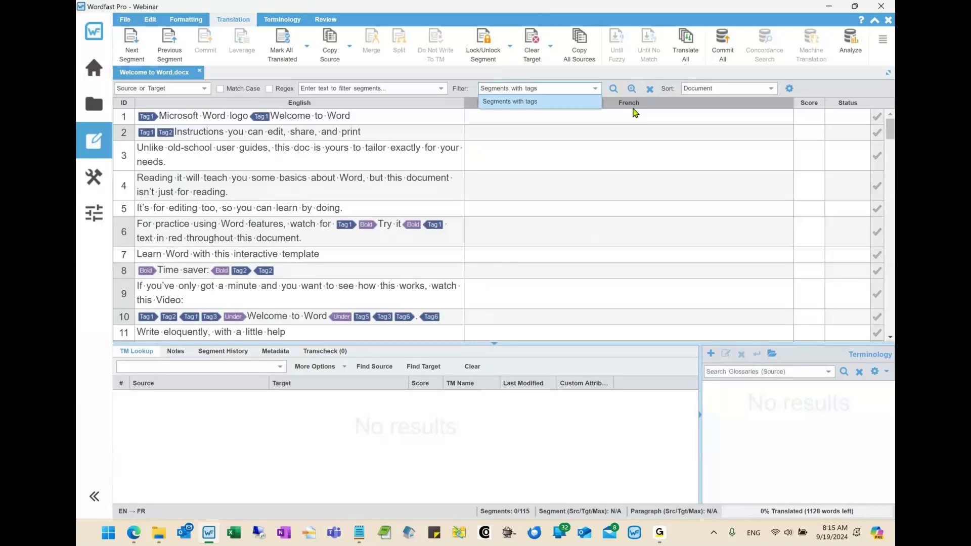
left_click(631, 90)
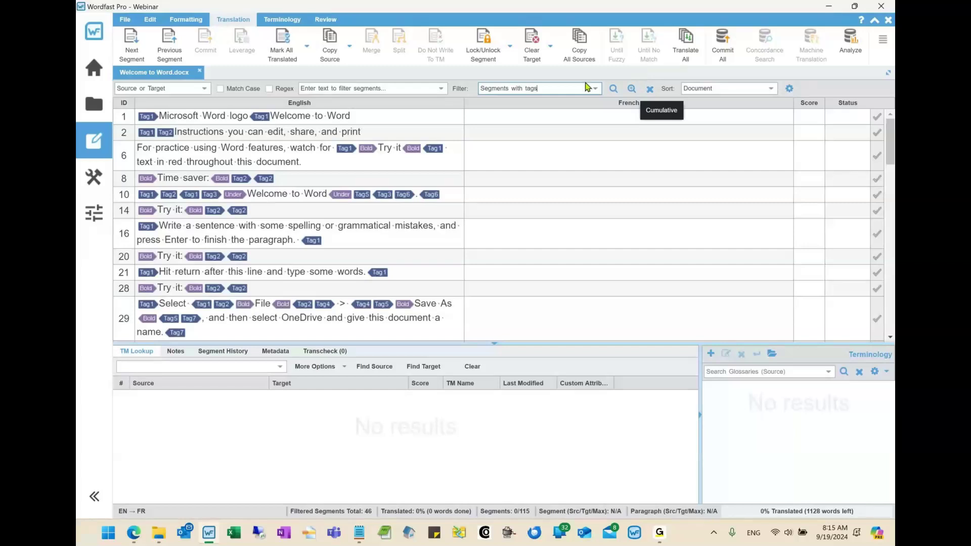
Step: Replace the special filter with "Duplicate segments", apply it cumulatively to the already filtered segments, and reset the filter fields after viewing
left_click_drag(560, 88, 482, 90)
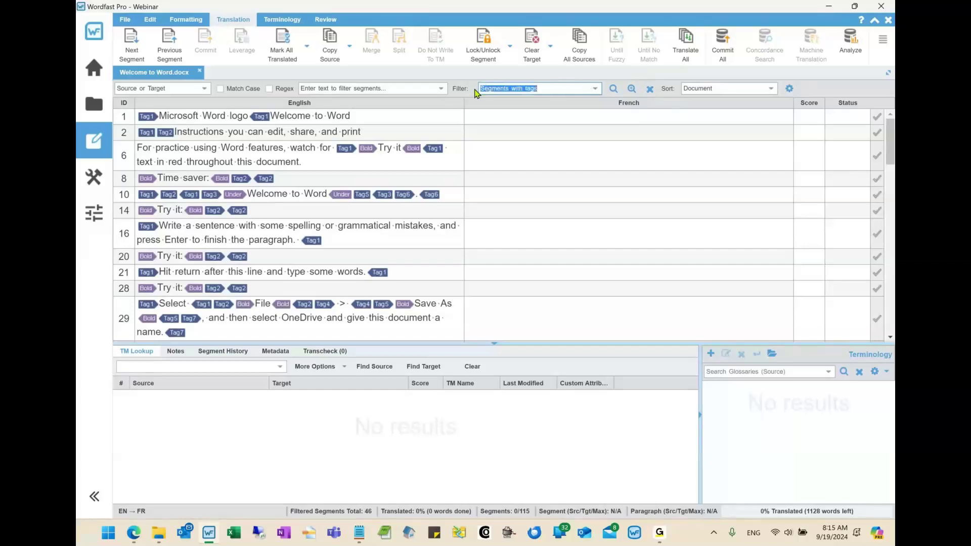
key("BackSpace")
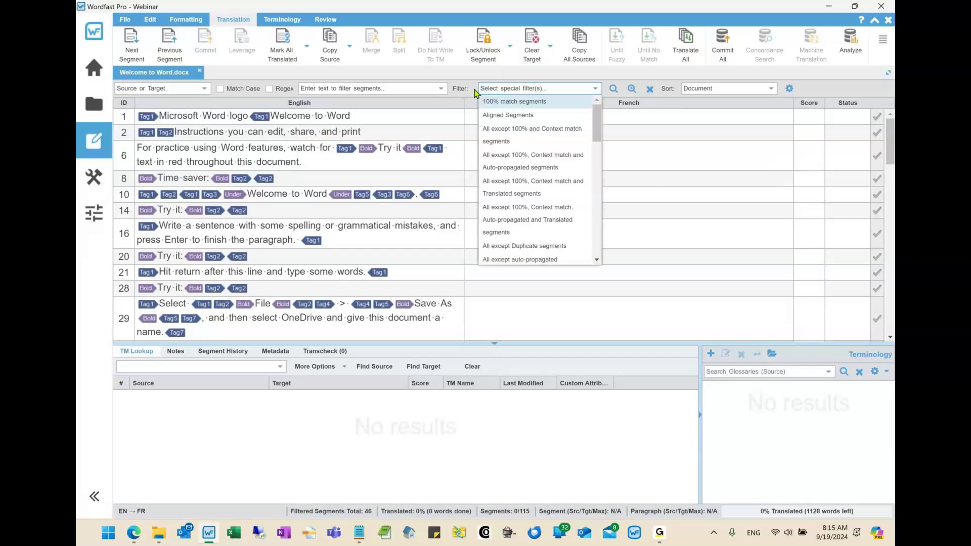
type("duplic")
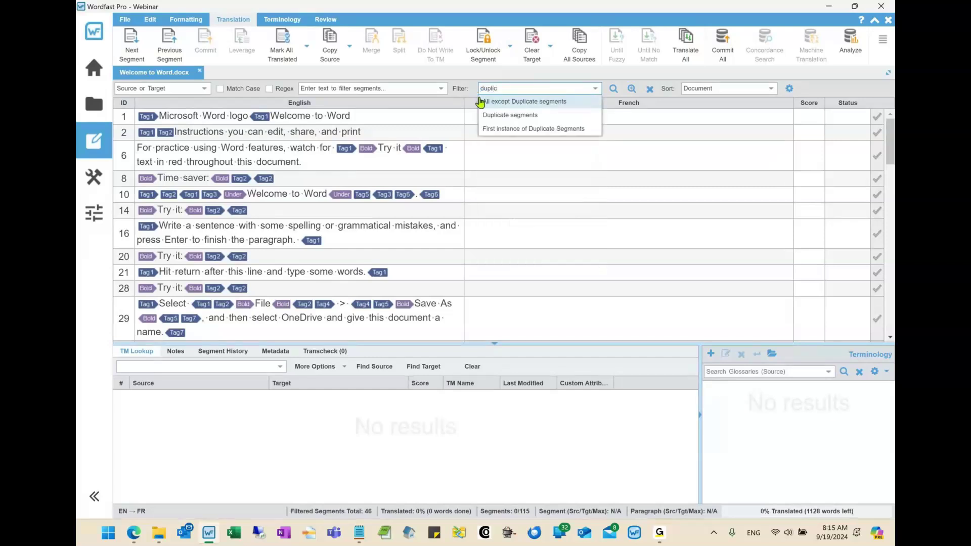
left_click(488, 114)
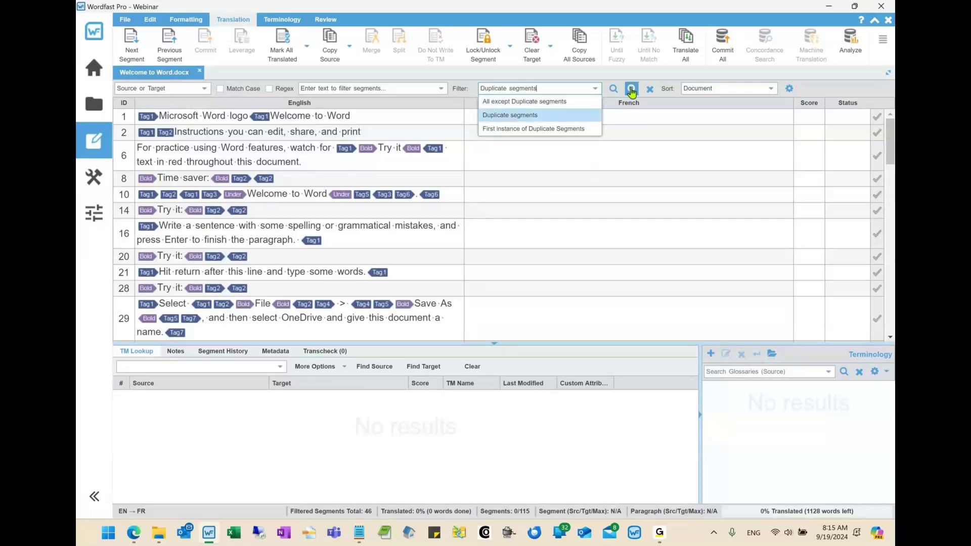
left_click(632, 89)
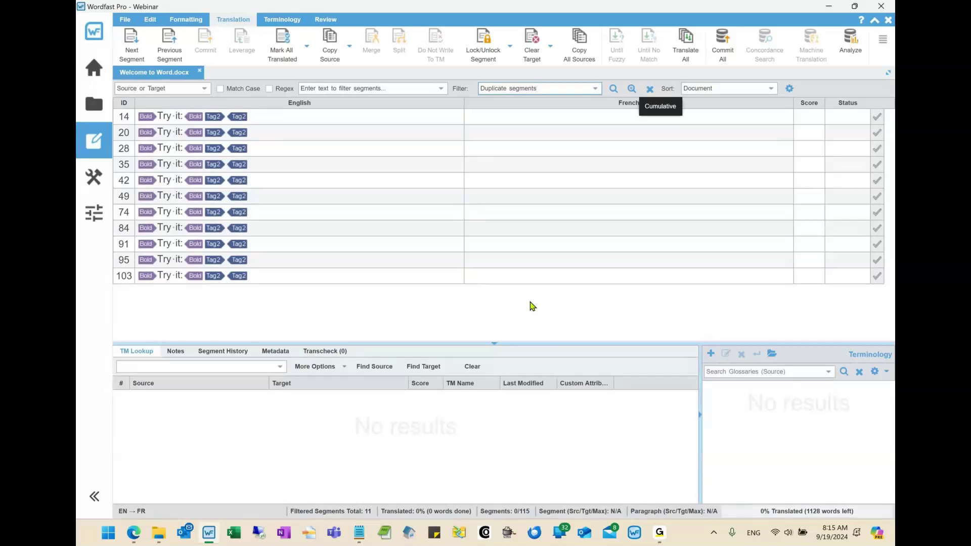
left_click(650, 89)
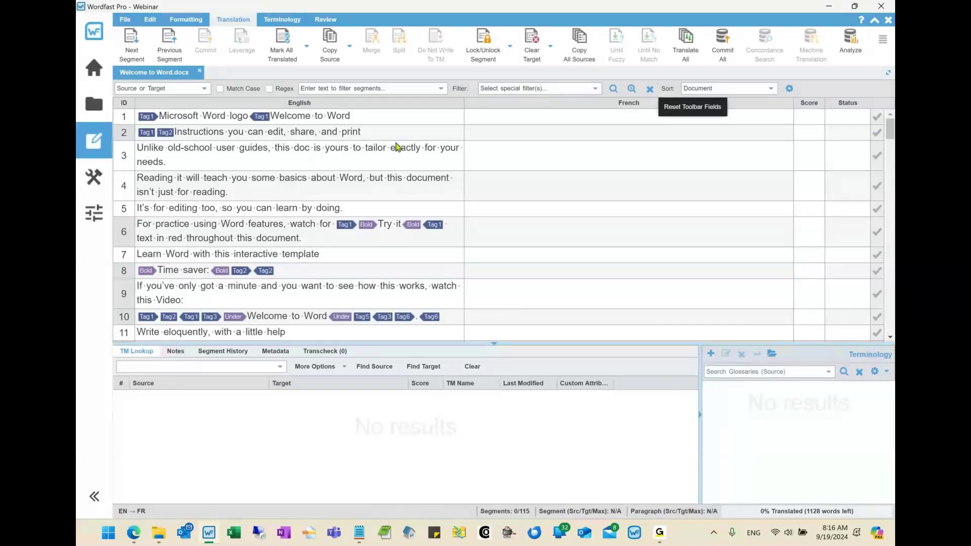
Step: Split segment 1 before "Welcome to Word" and segment 25 after "Save this for later,"
left_click(272, 117)
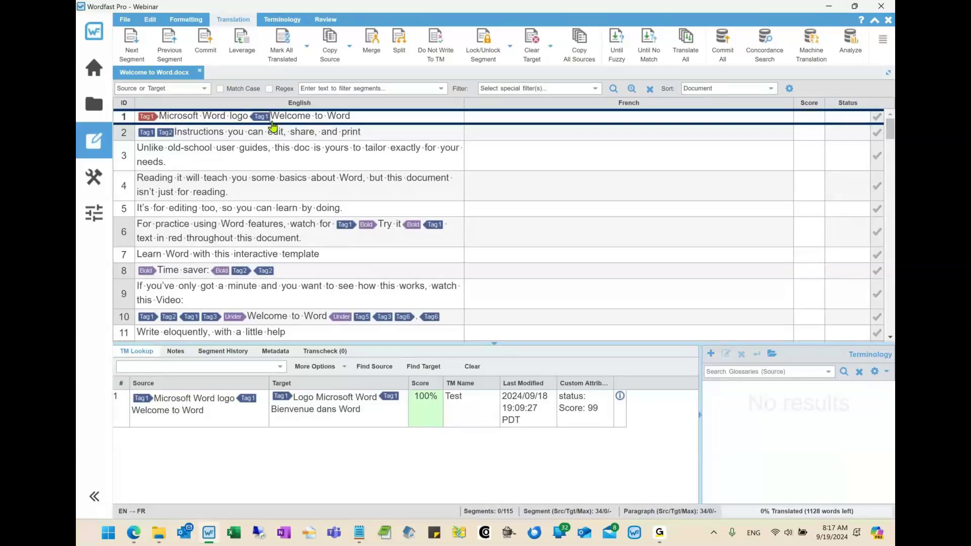
left_click(399, 49)
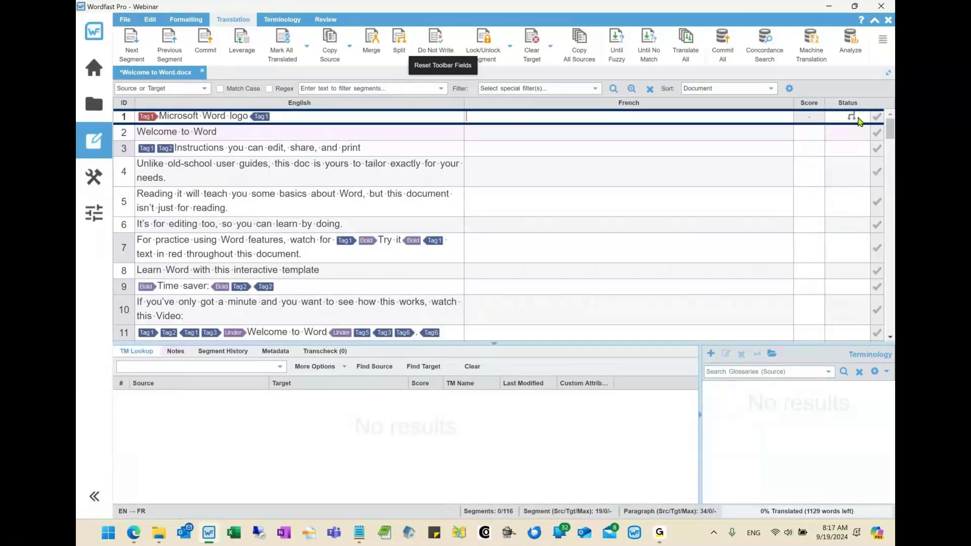
scroll(390, 264, "down", 5)
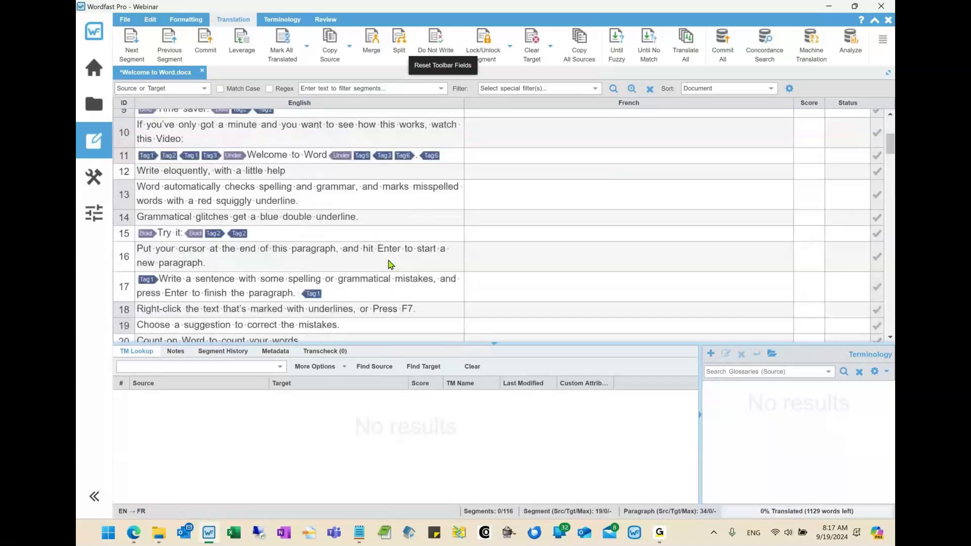
scroll(390, 264, "down", 3)
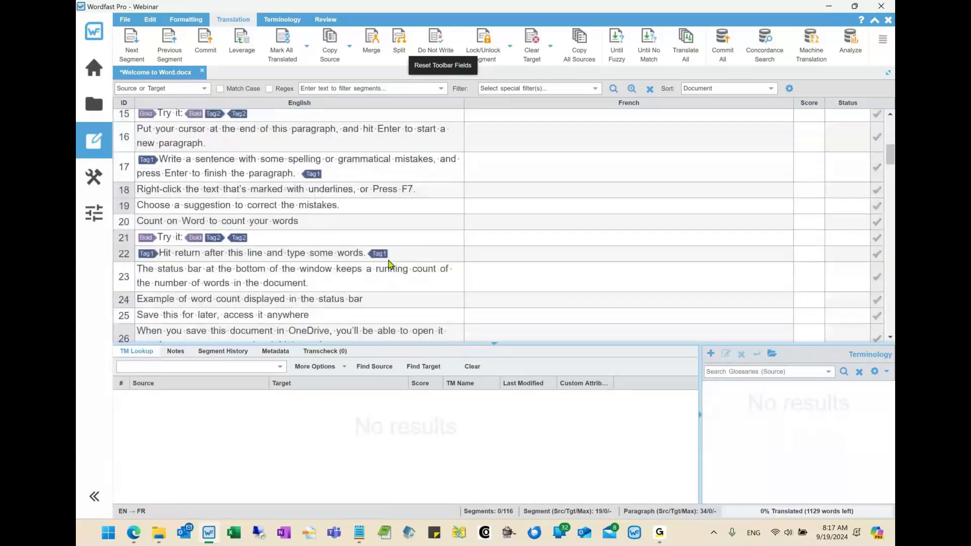
scroll(391, 264, "down", 2)
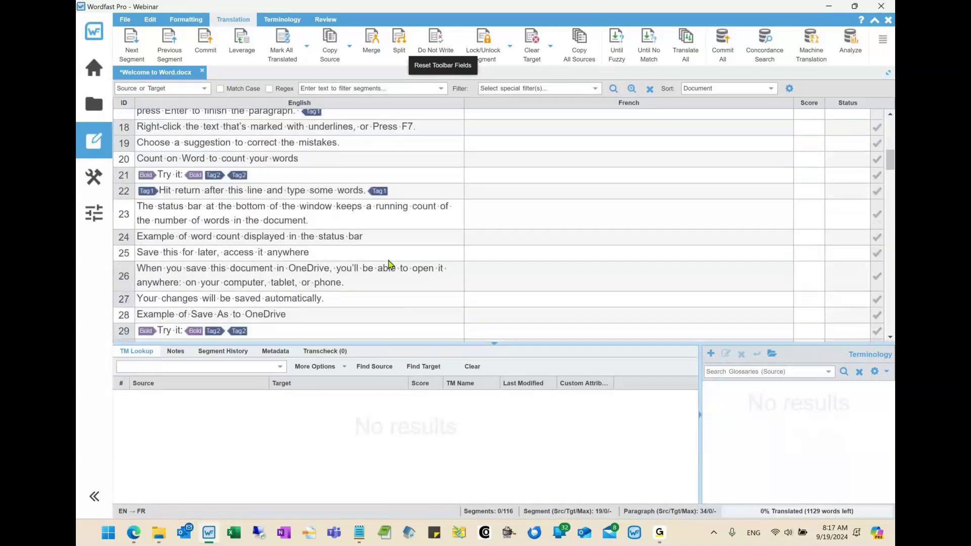
scroll(389, 264, "down", 1)
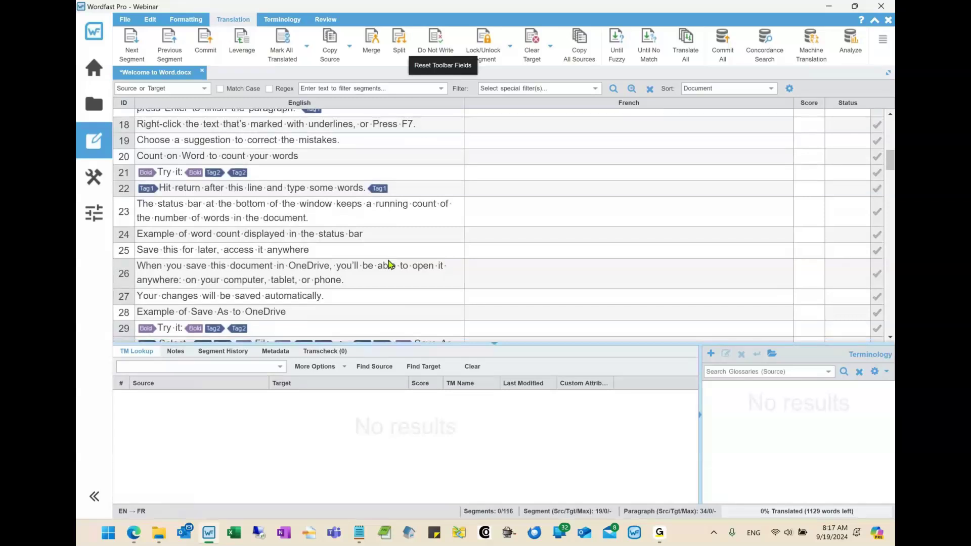
left_click(221, 255)
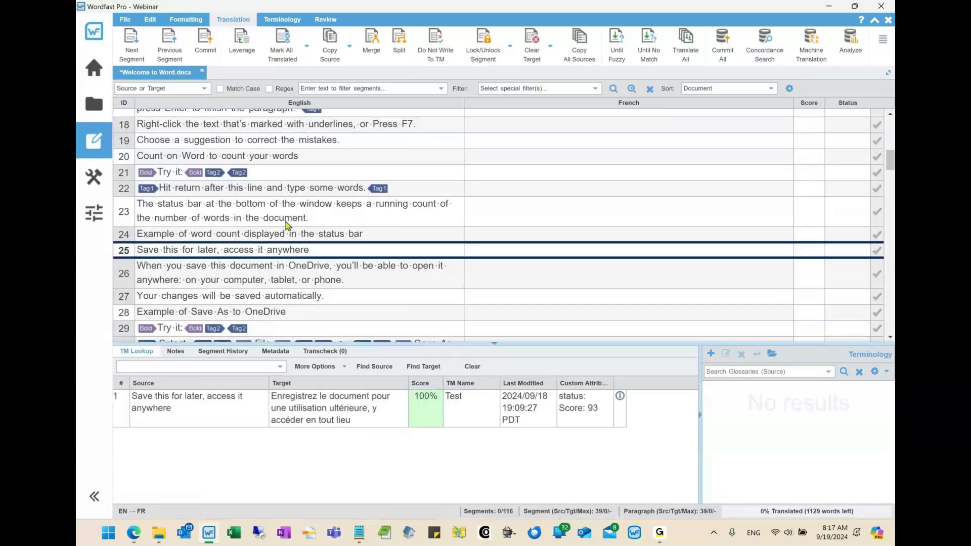
left_click(399, 46)
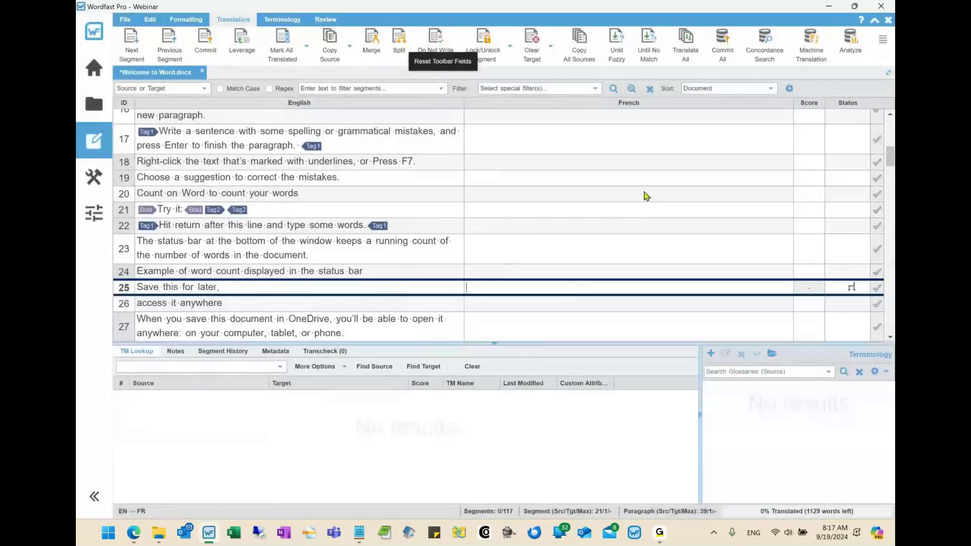
Step: Filter the document with the special filter "Split segments", and reset the filter fields after viewing the list
left_click(533, 89)
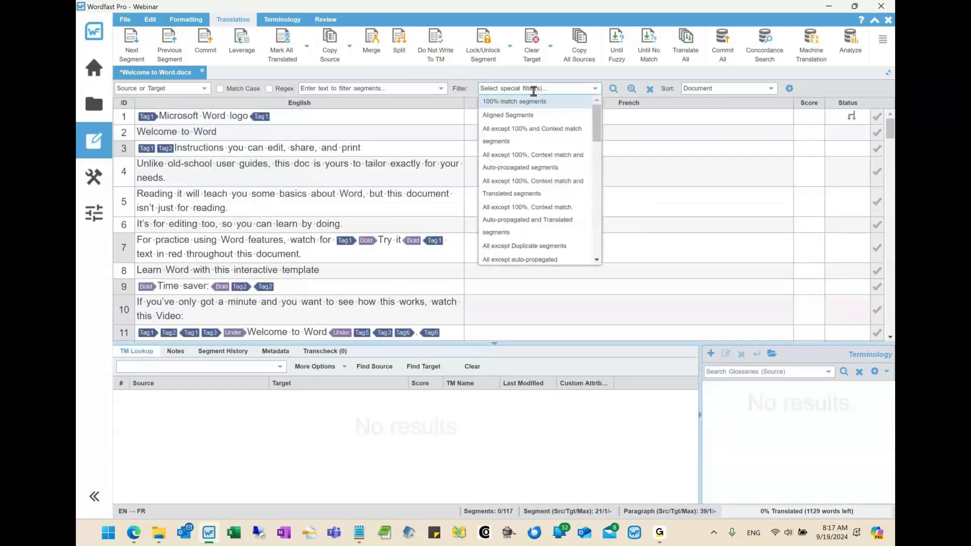
type("sp")
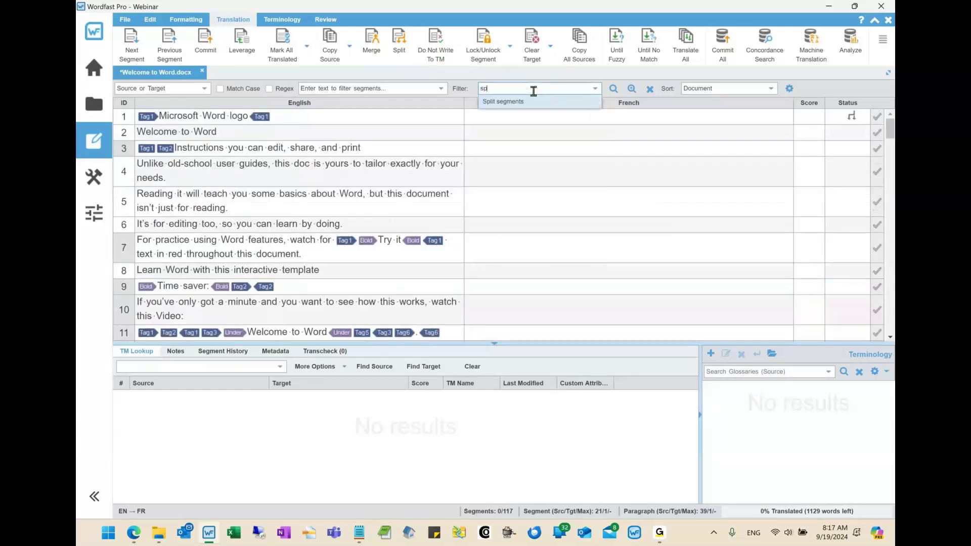
type("lit")
left_click(528, 103)
left_click(612, 91)
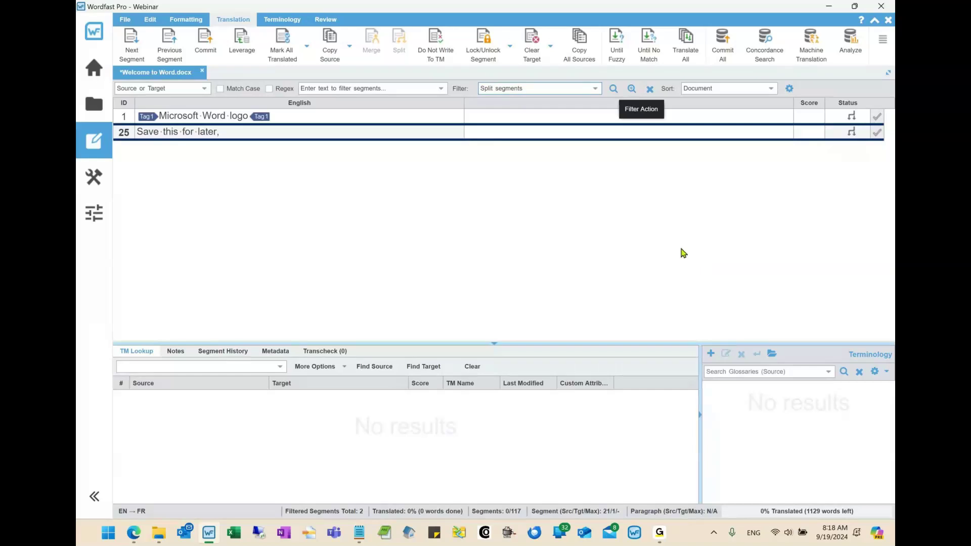
left_click(650, 93)
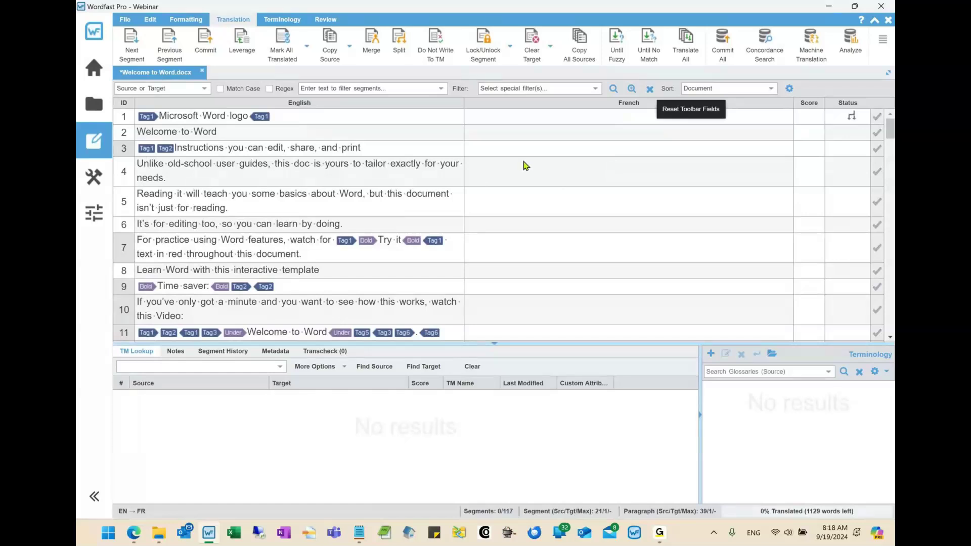
Step: Insert the translation memory match into segment 4 and add the Translation note "This is a fun webinar!" to it
left_click(556, 167)
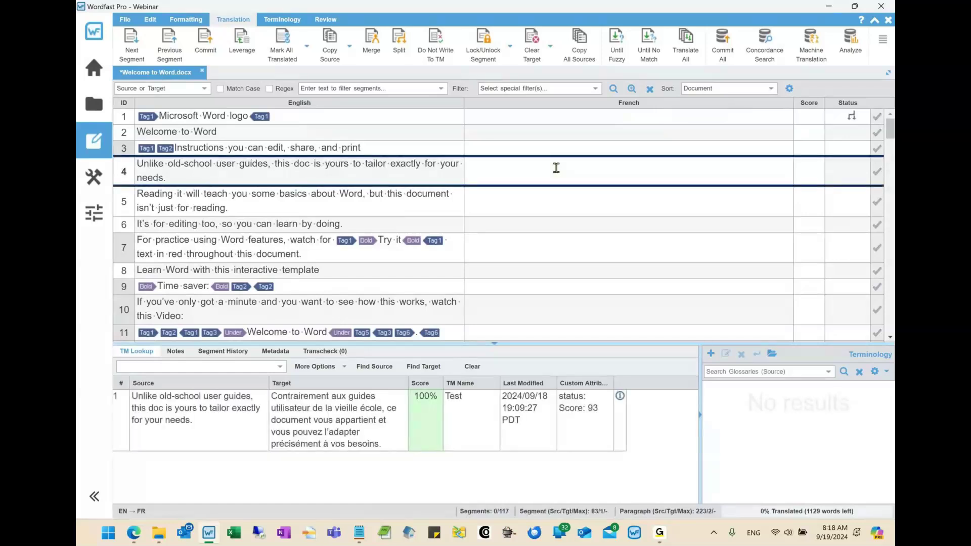
key("ctrl+1")
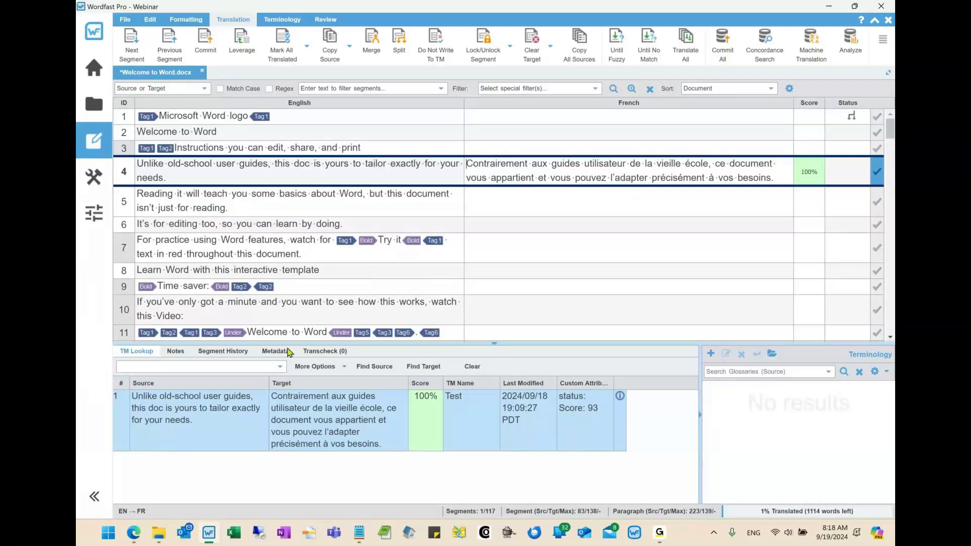
left_click(176, 352)
left_click(139, 367)
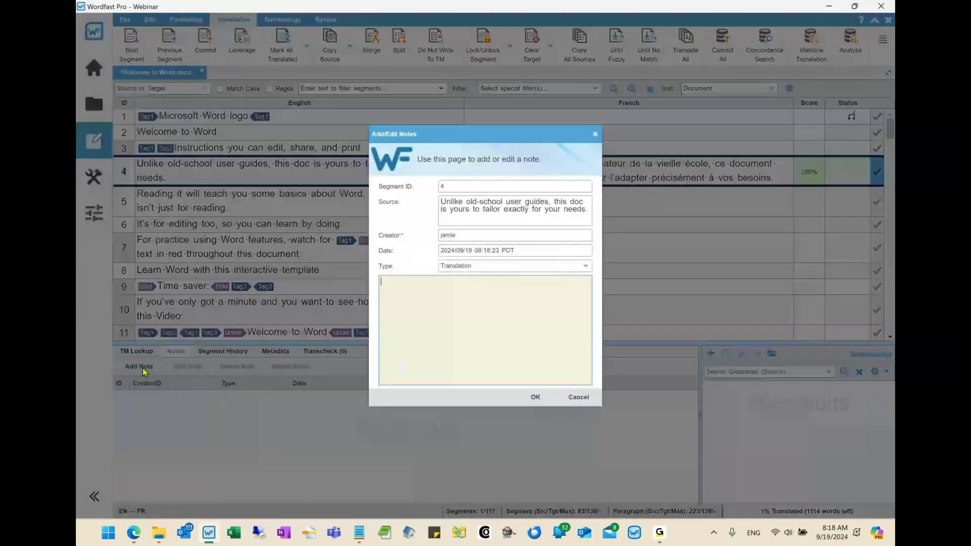
type("This ")
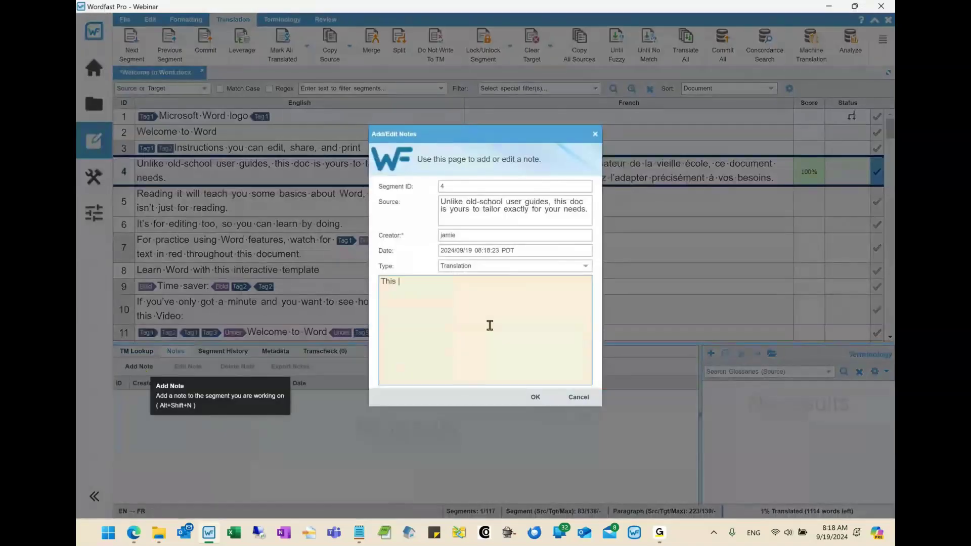
type("is a fun webinar!")
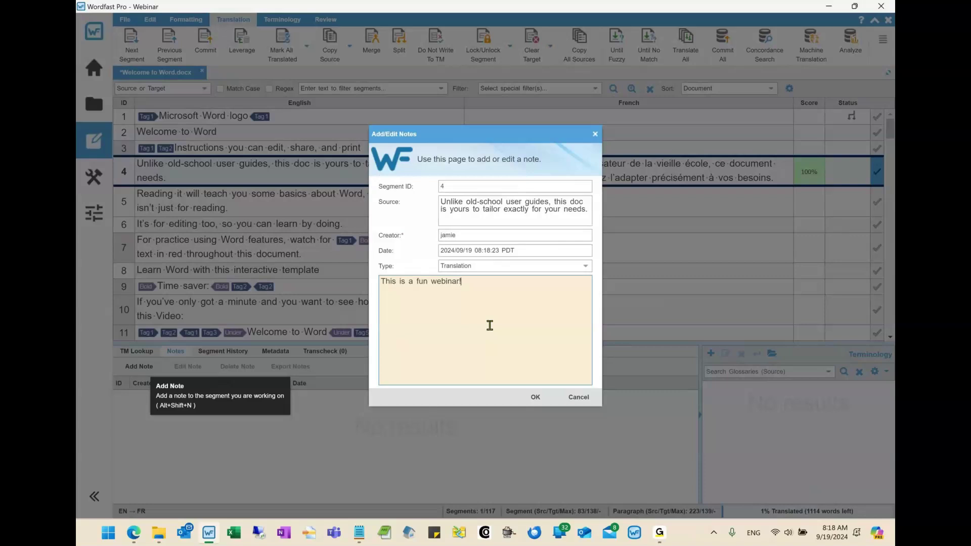
left_click(536, 397)
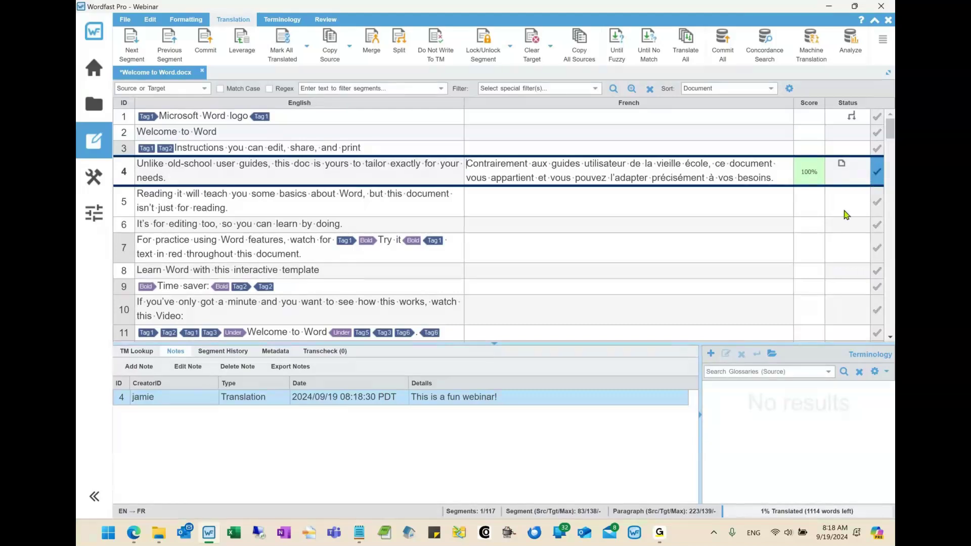
Step: Filter the document with the special filters "Segments with notes" and "Split segments" combined, and reset the filter fields after viewing the list
left_click(513, 89)
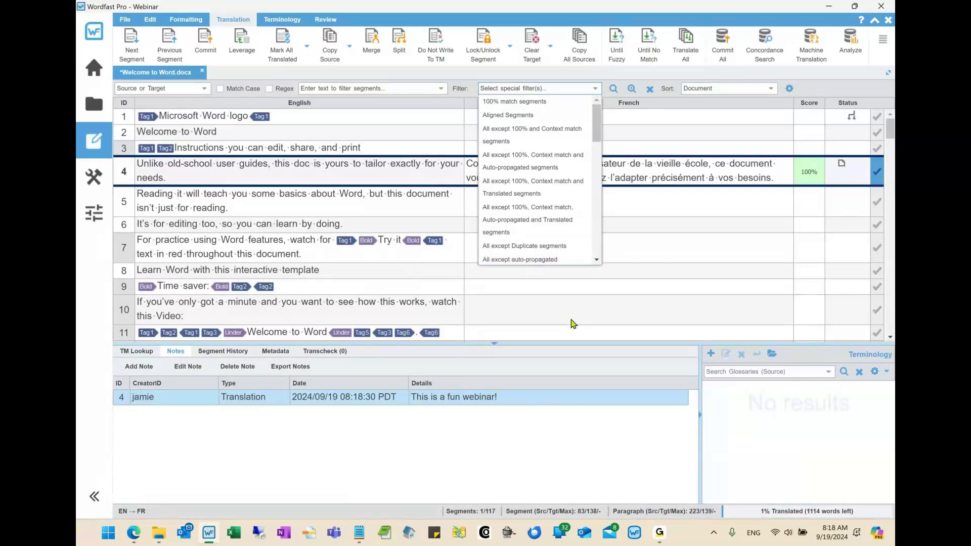
type("not")
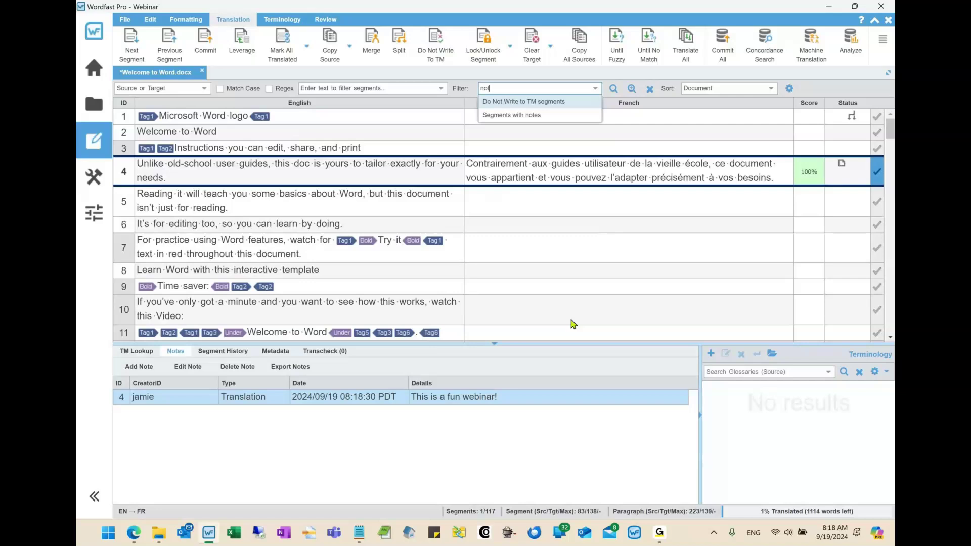
type("e")
left_click(528, 104)
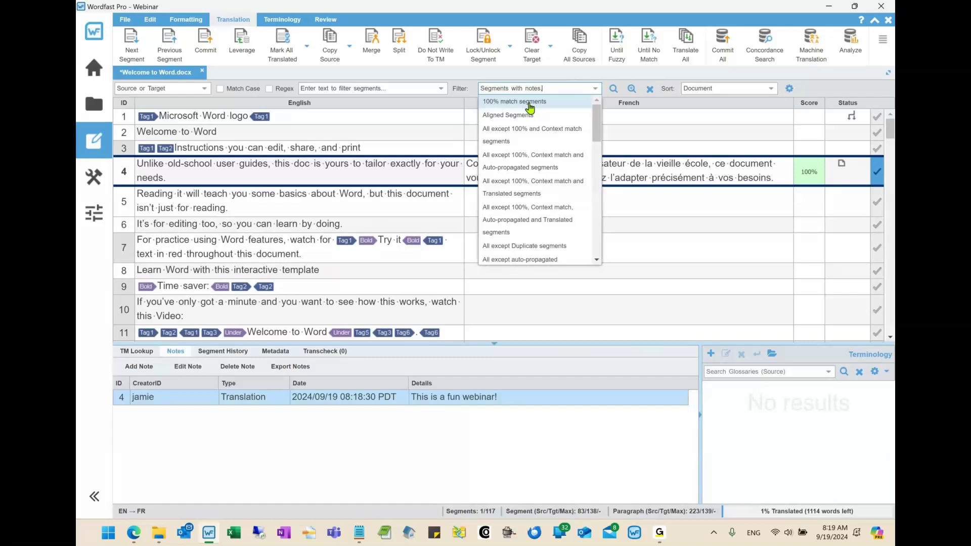
type(",spli")
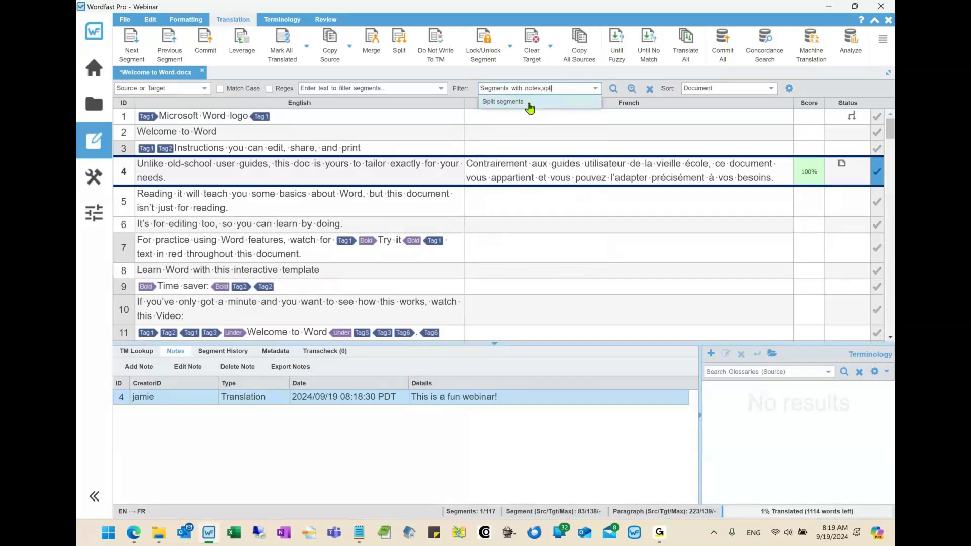
left_click(528, 104)
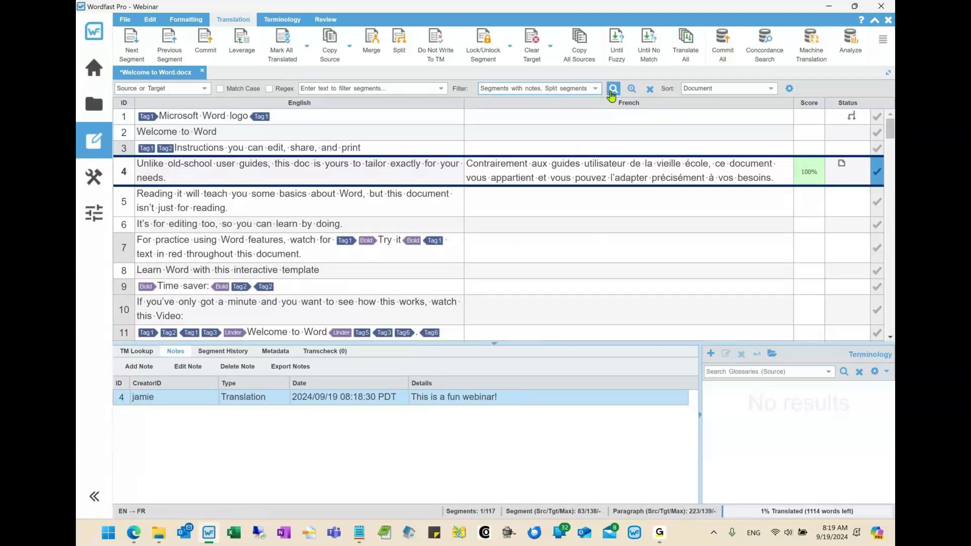
left_click(613, 89)
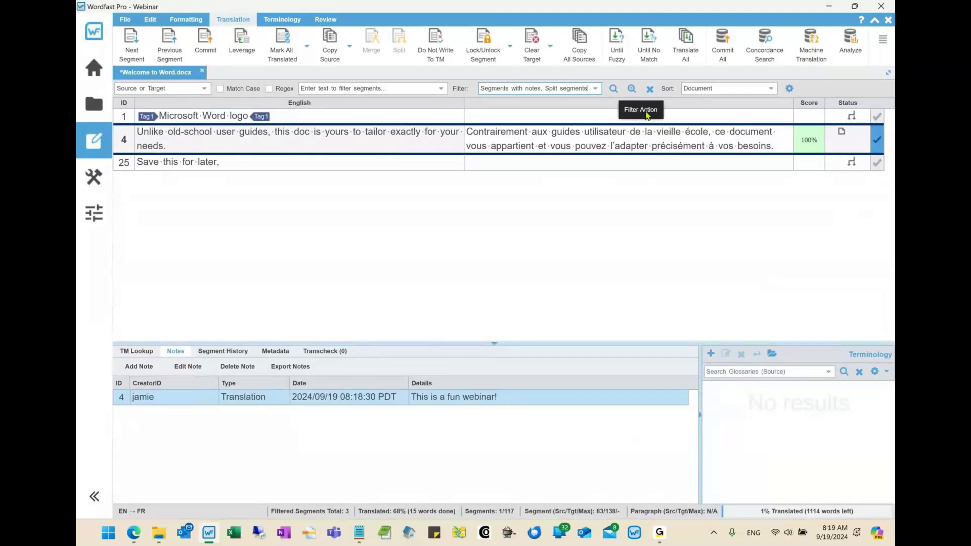
left_click(650, 88)
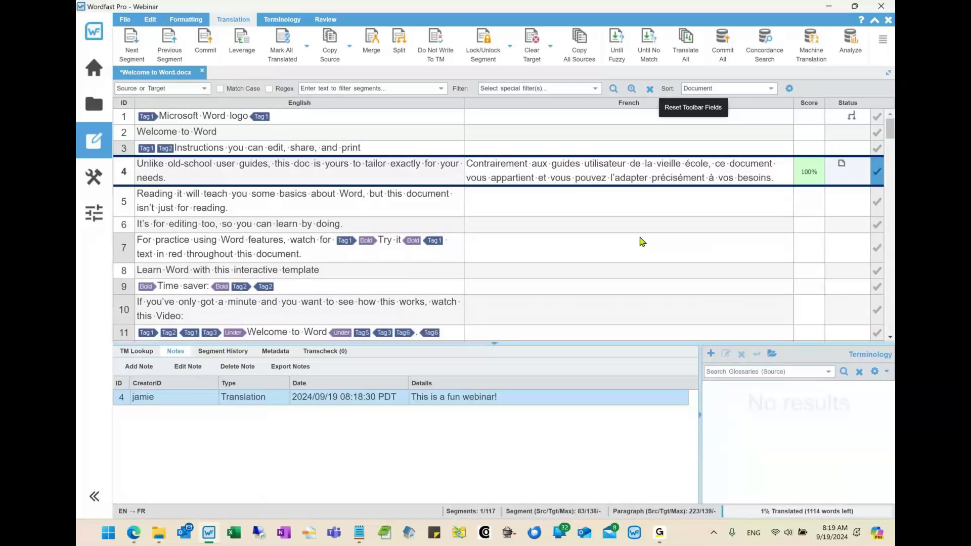
Step: Insert the translation memory match into segment 3 and filter the document with the special filter "Fuzzy match segments"
left_click(538, 147)
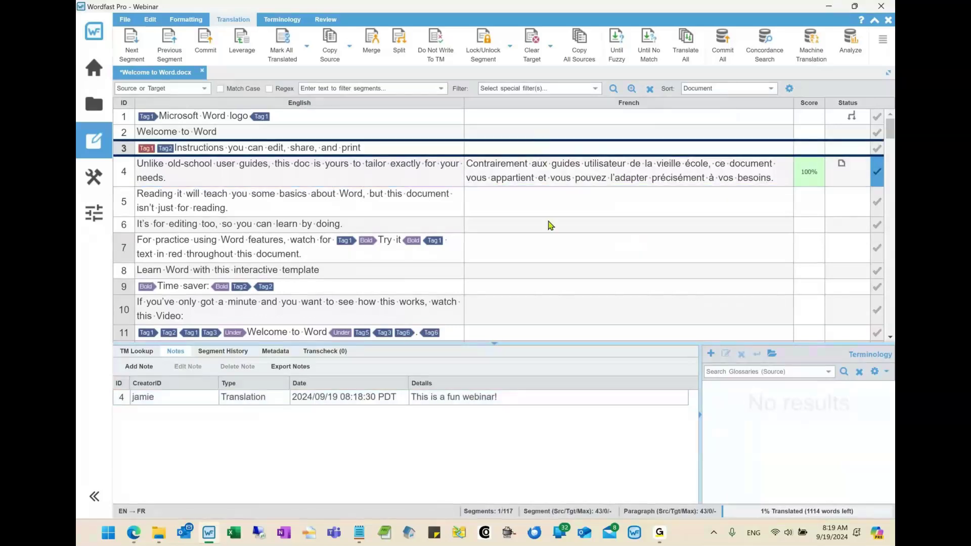
key("ctrl+alt+Down")
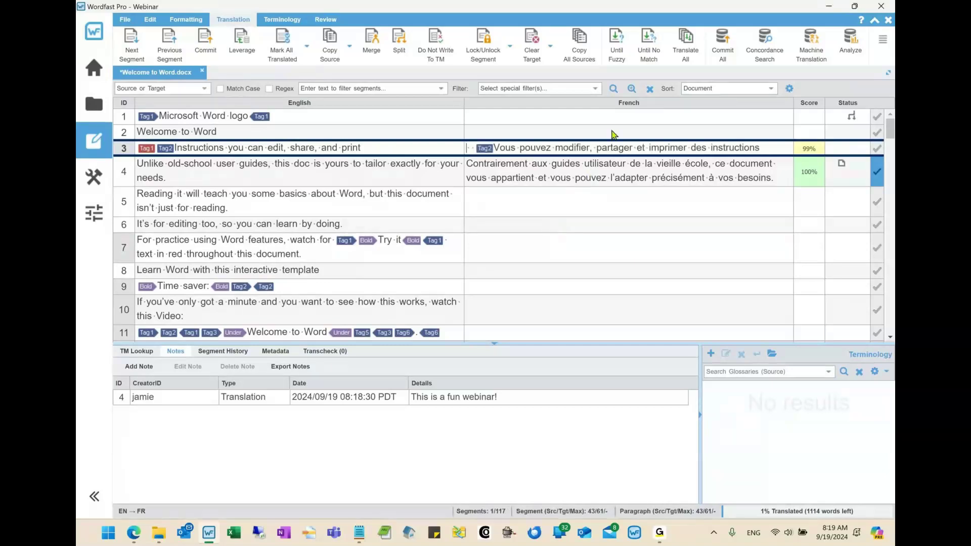
left_click(527, 90)
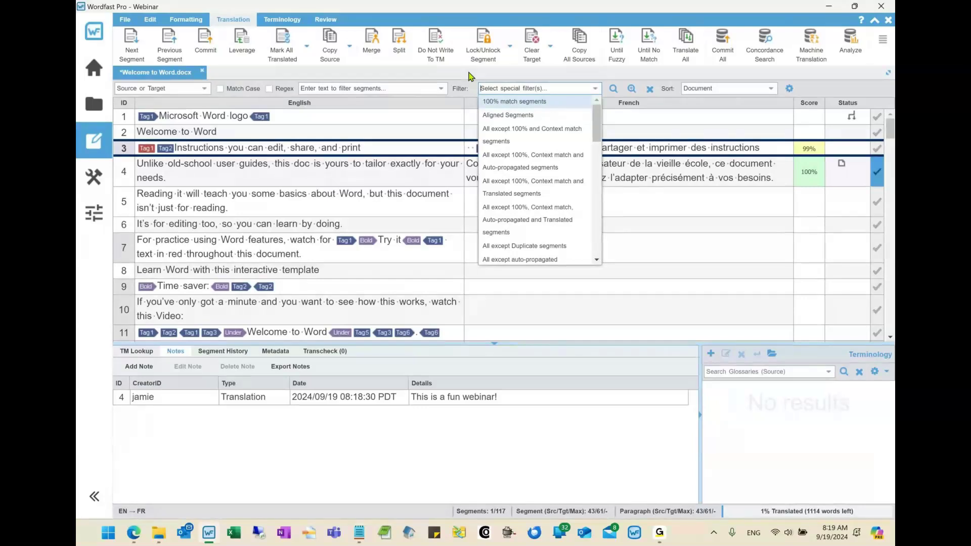
type("fuzz")
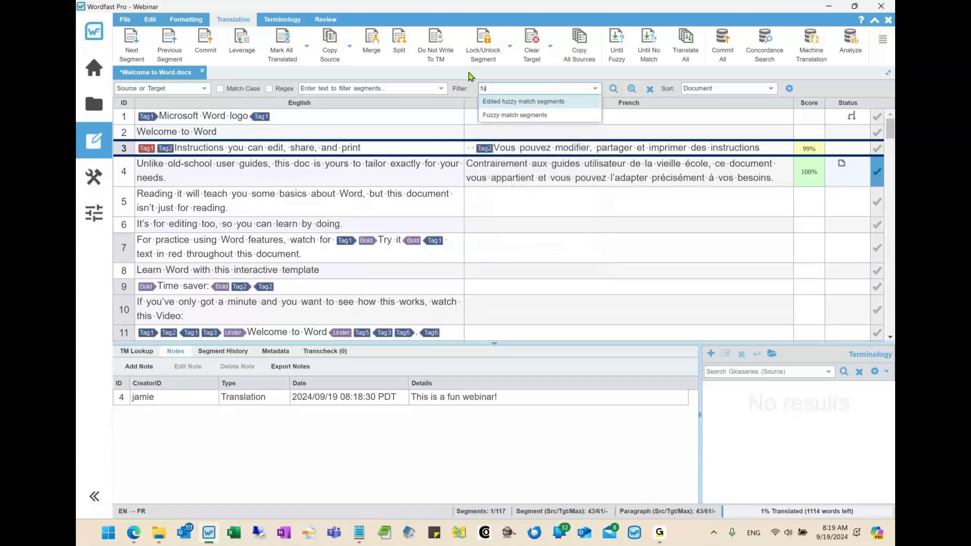
left_click(507, 116)
left_click(614, 89)
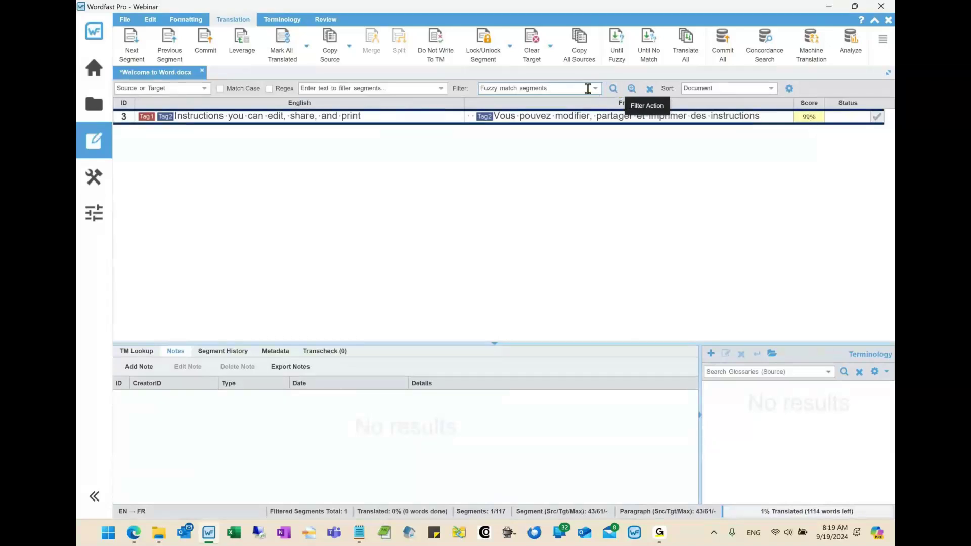
Step: Replace the special filter with "100% match segments" and apply it to the document
left_click_drag(587, 89, 468, 101)
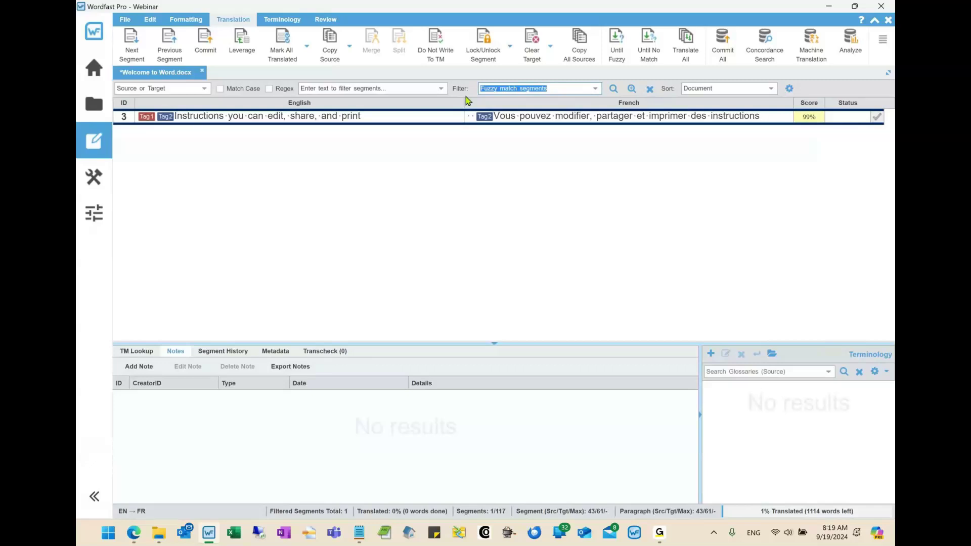
key("BackSpace")
type("100")
left_click(504, 104)
left_click(614, 88)
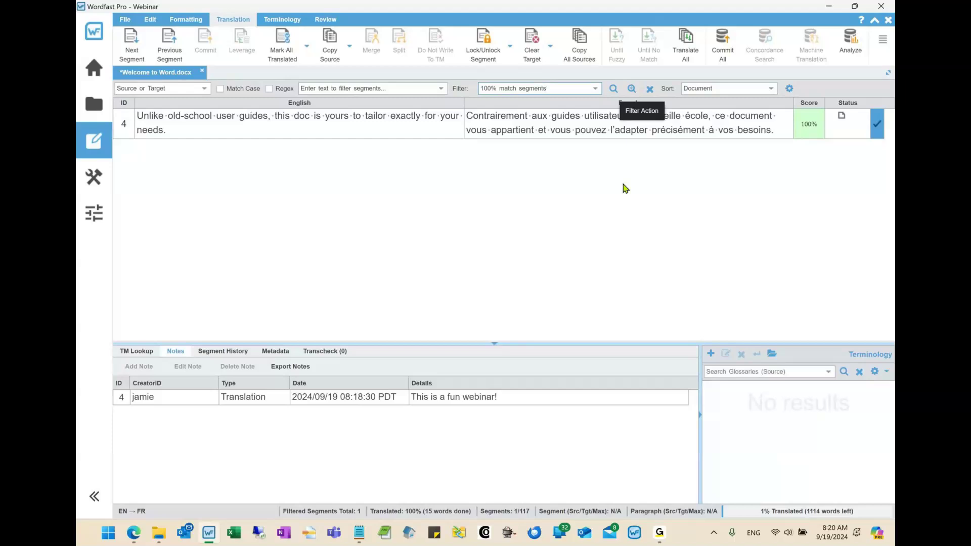
Step: Apply "Modified segments" together with the "100% match segments" filter, and reset the filter fields after viewing the list
triple_click(571, 90)
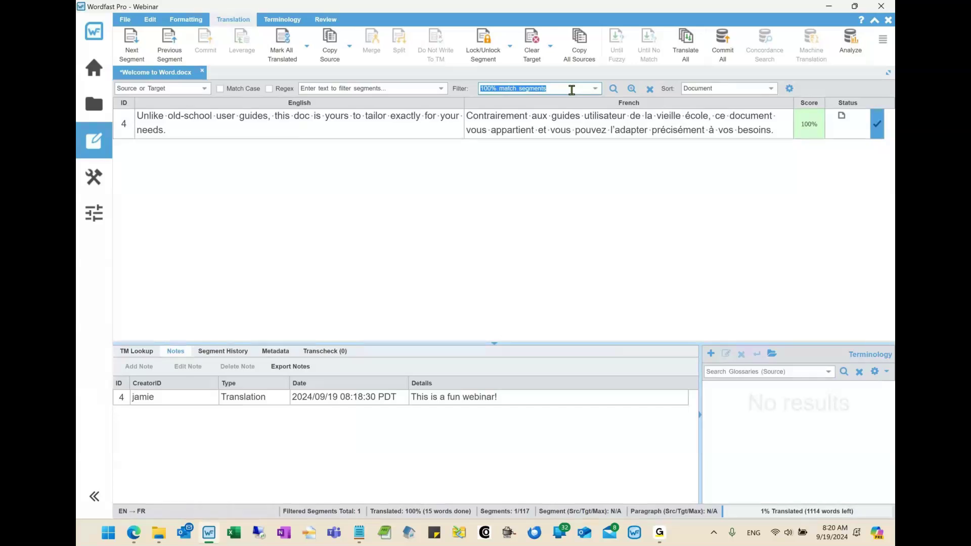
type("modi")
left_click(568, 102)
left_click(613, 89)
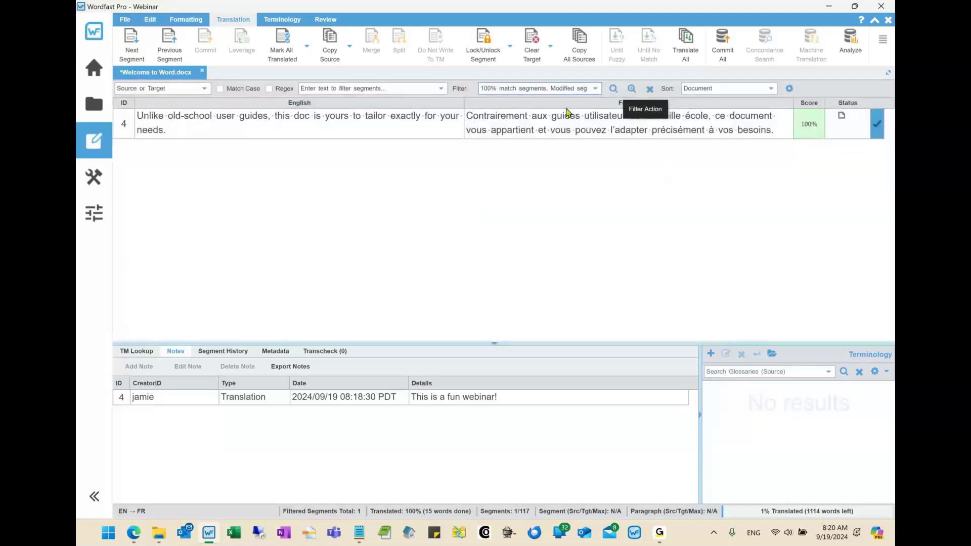
left_click(532, 88)
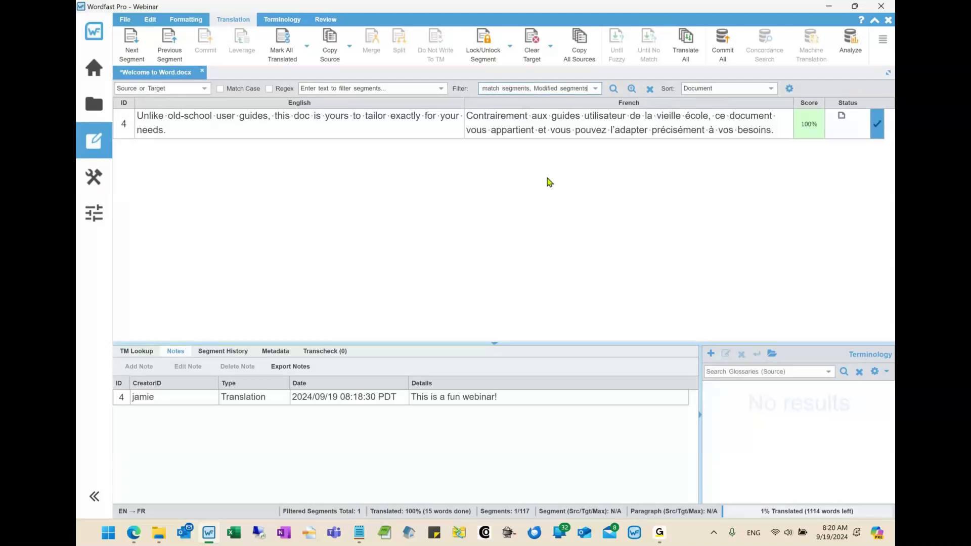
key("Home")
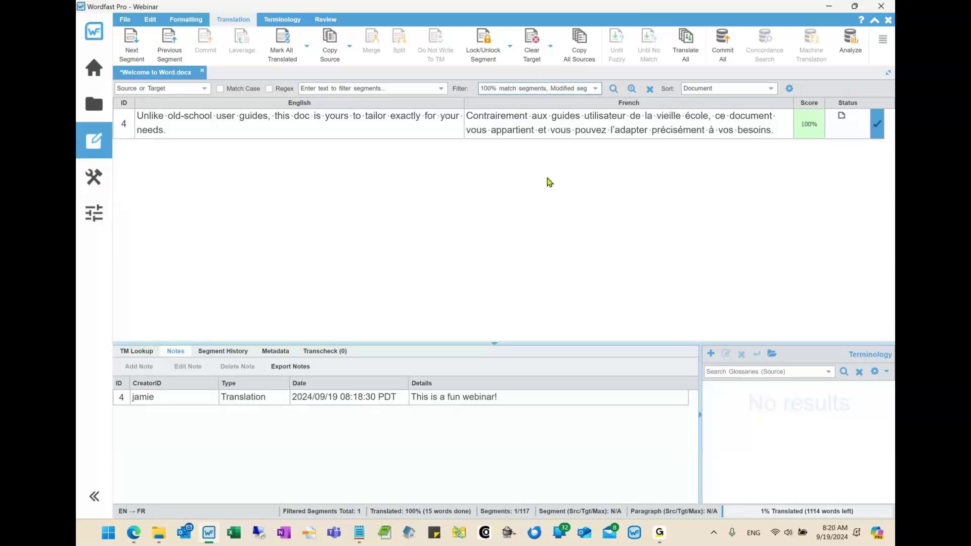
left_click(650, 90)
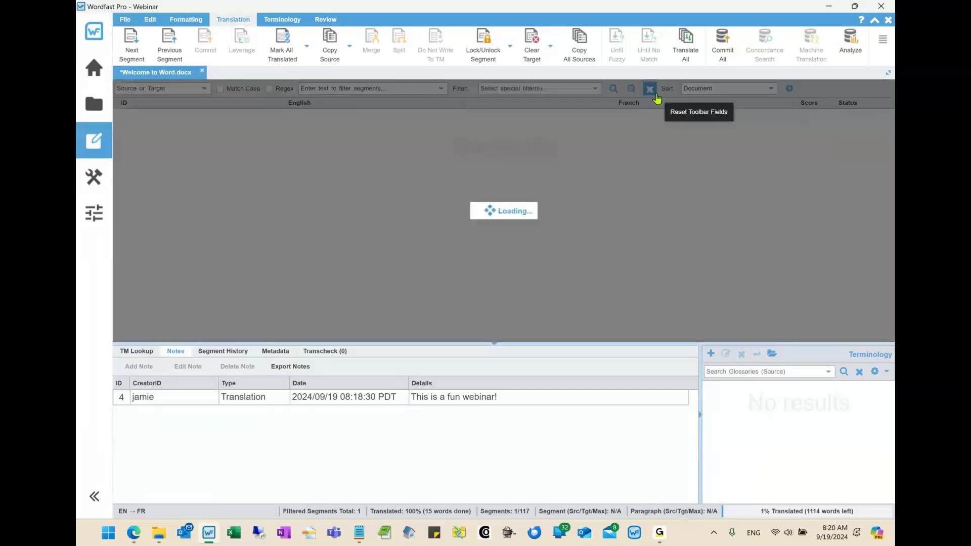
Step: Filter the document with only the special filter "Modified segments", and reset the filter fields after viewing the list
left_click(536, 89)
type("modi")
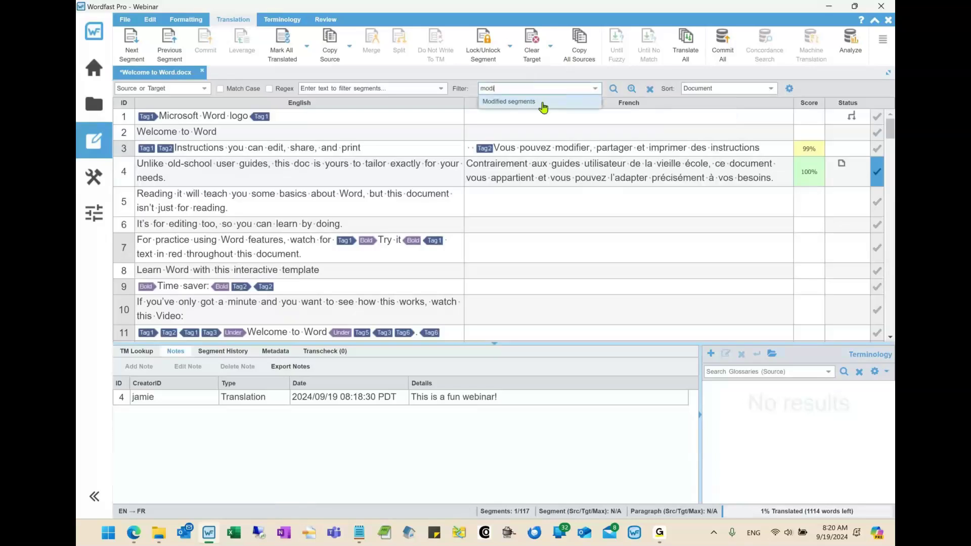
left_click(541, 103)
left_click(614, 89)
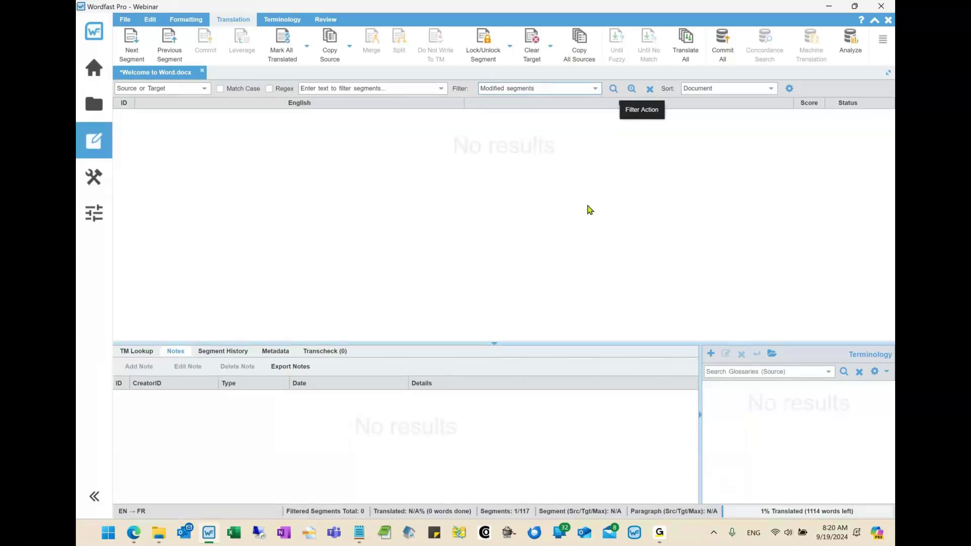
left_click(649, 90)
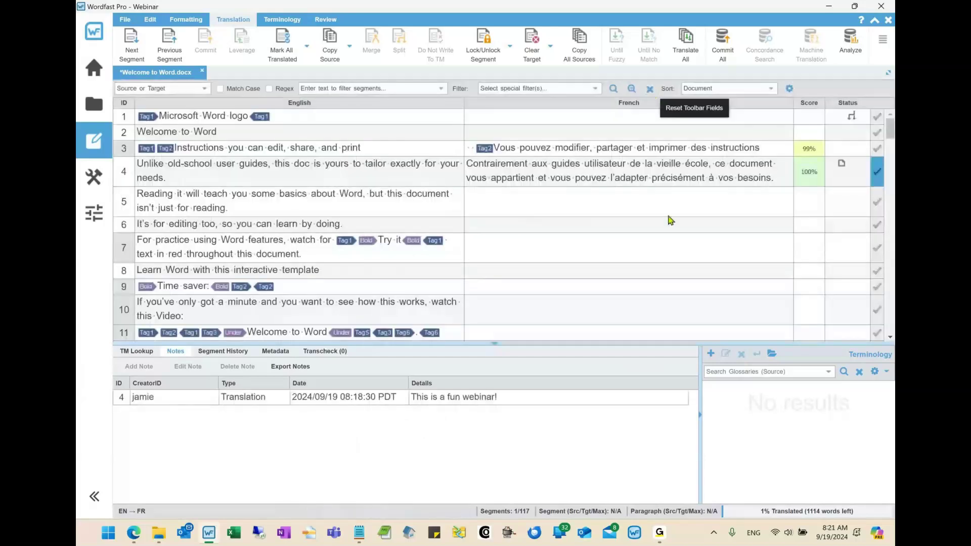
Step: Enter "Hello there" as the French text of segment 5, and check it with the "Modified segments" filter before resetting the filter fields
left_click(582, 199)
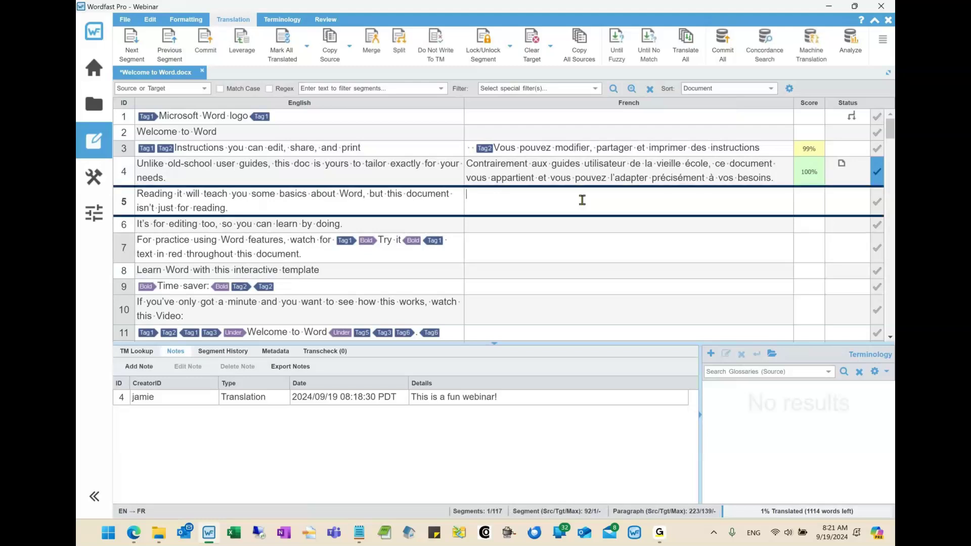
type("Hello there")
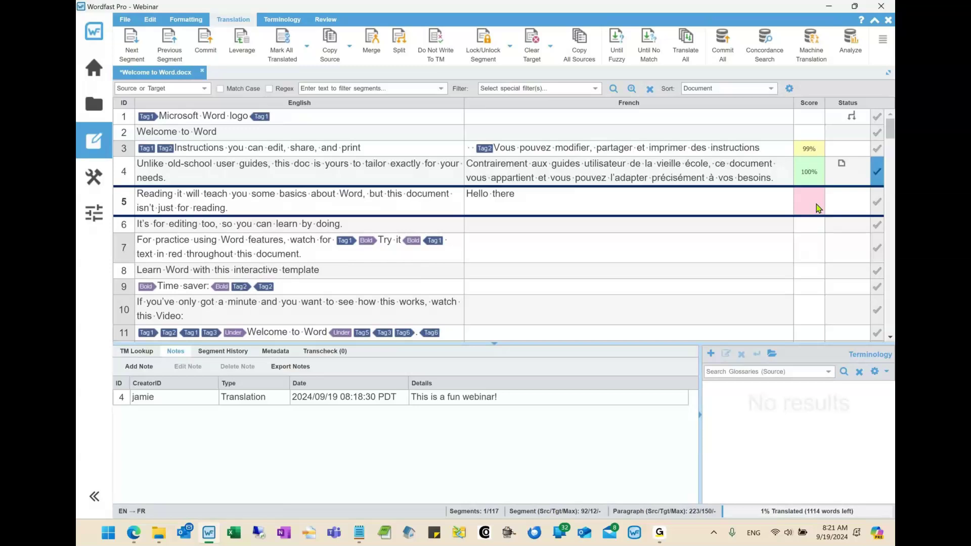
left_click(547, 89)
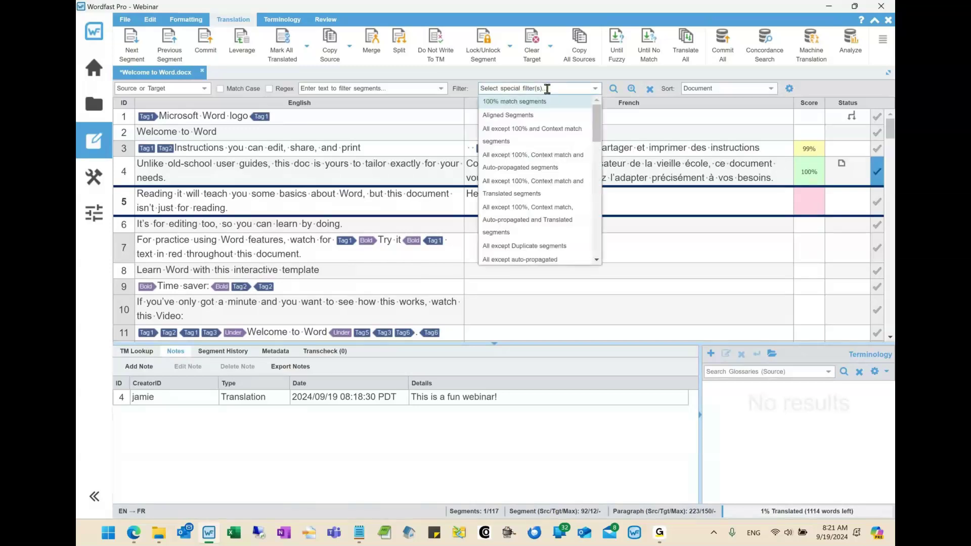
type("mod")
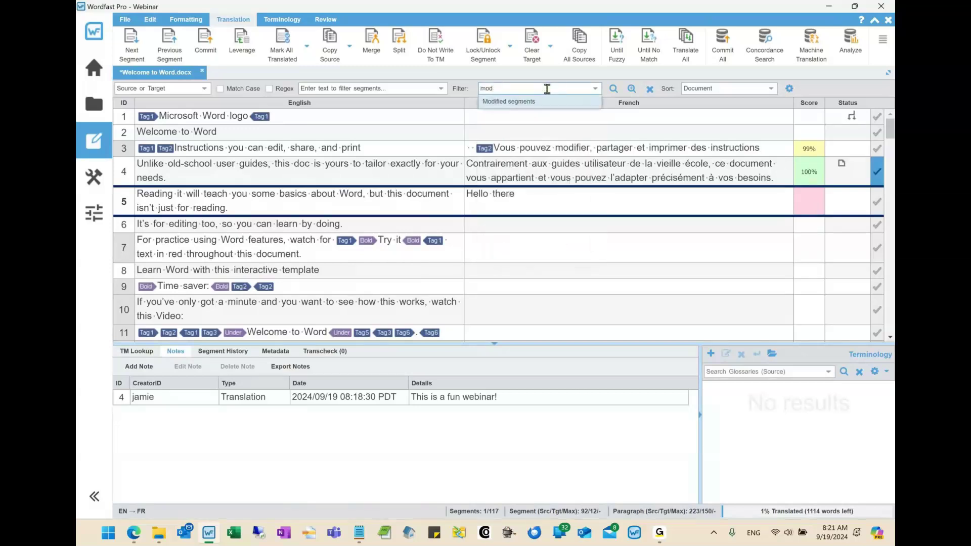
left_click(550, 103)
left_click(613, 89)
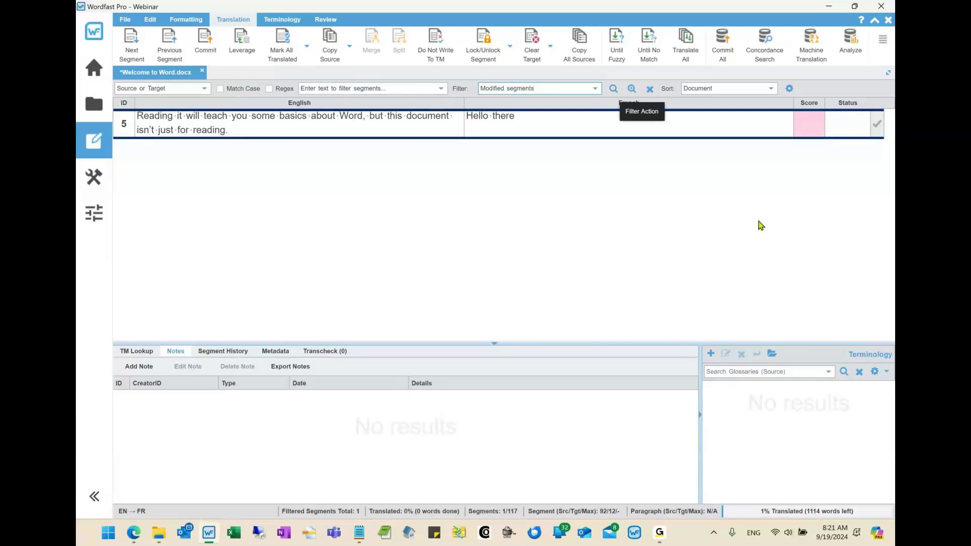
left_click(650, 89)
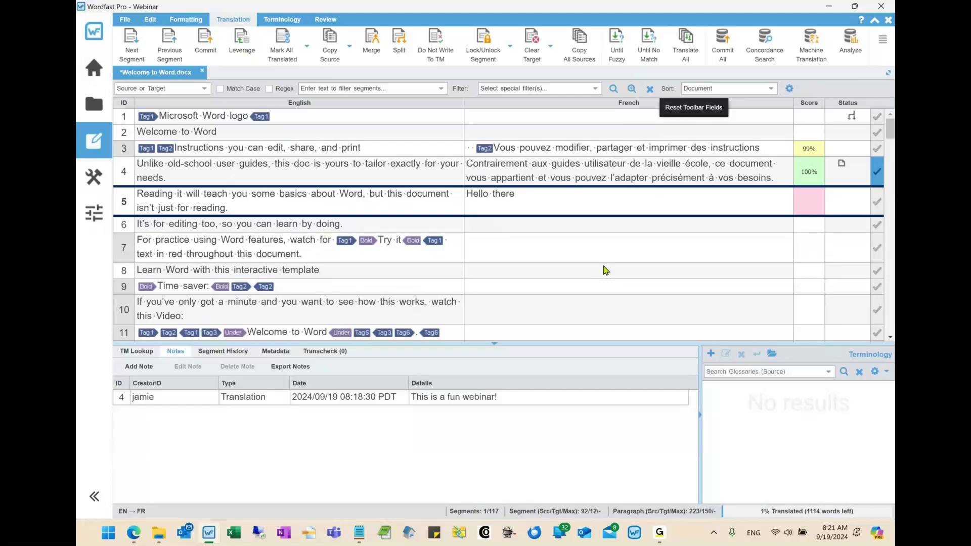
Step: Search for the next occurrence of "Word" in the source text only, with Use Regex and Search Target turned off
key("ctrl+f")
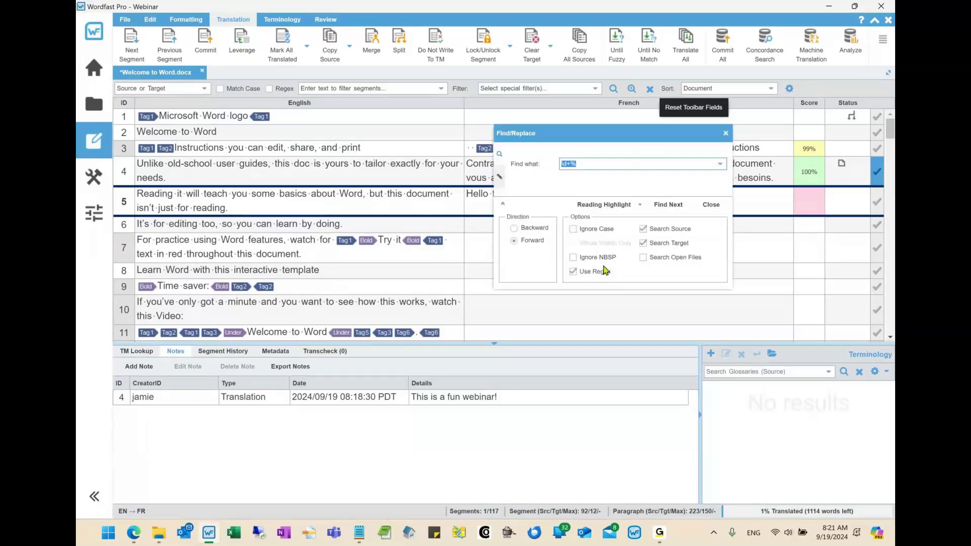
left_click(573, 272)
left_click(589, 169)
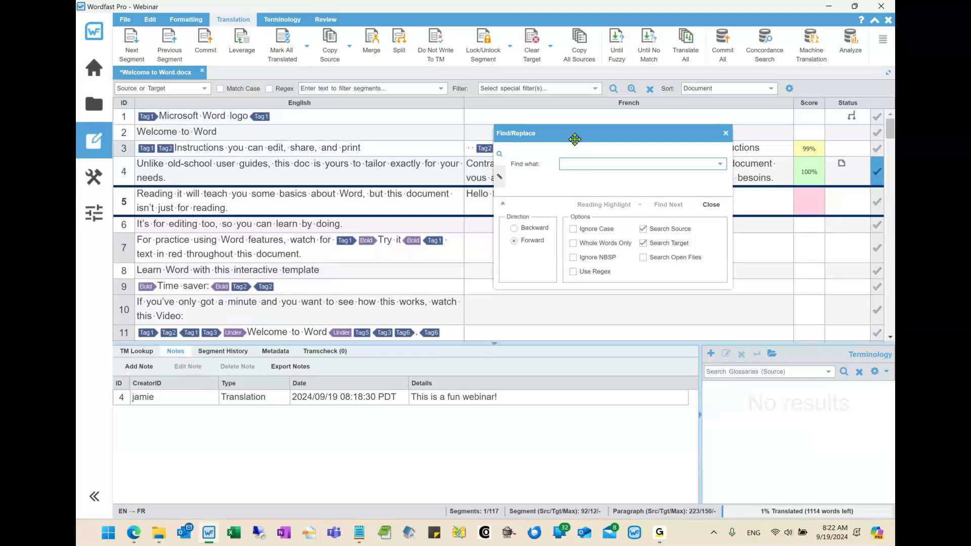
type("Word")
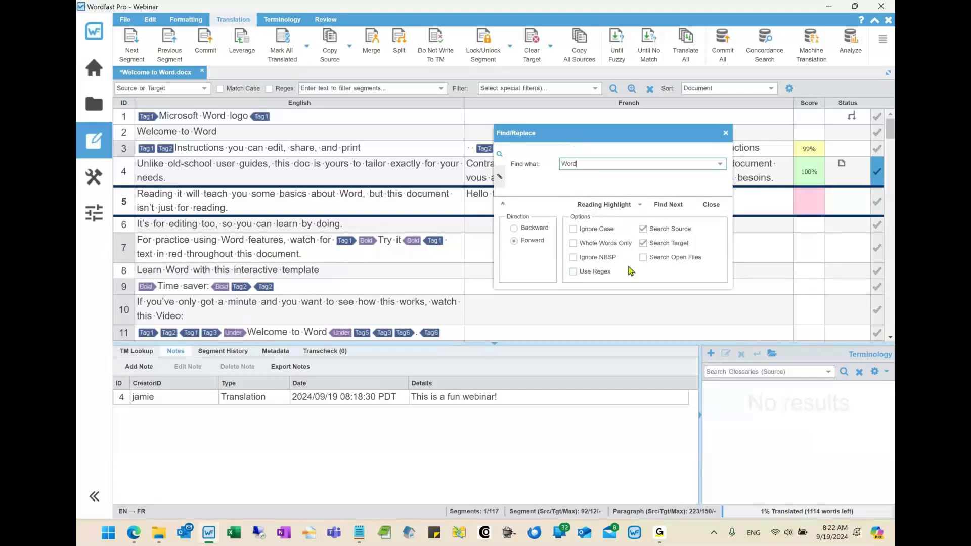
left_click(643, 244)
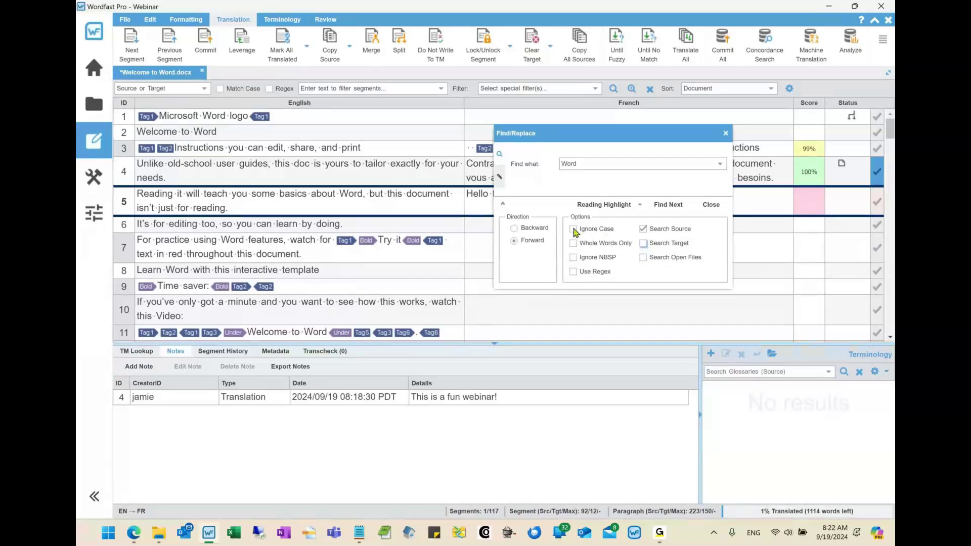
left_click(667, 206)
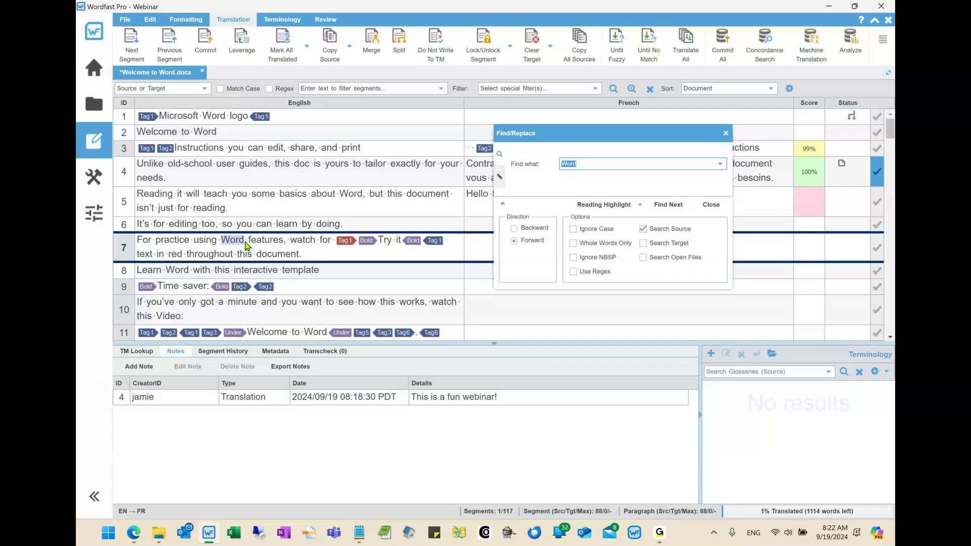
Step: Highlight all source matches of "Word" with Reading Highlight and close the Find/Replace dialog
left_click(639, 205)
left_click(606, 220)
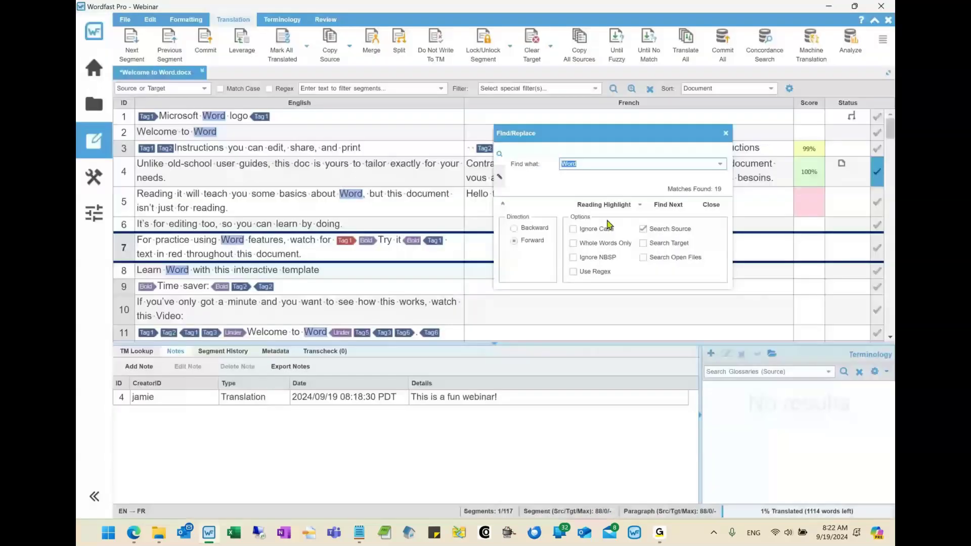
left_click(710, 205)
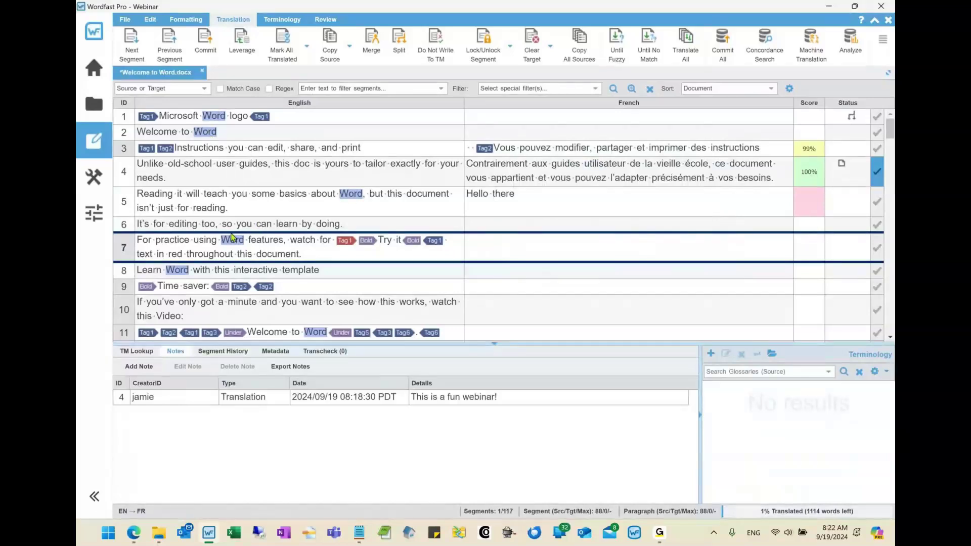
Step: Examine the highlighted source matches of "Word" across the segments of the document
scroll(290, 244, "down", 1)
scroll(289, 244, "down", 5)
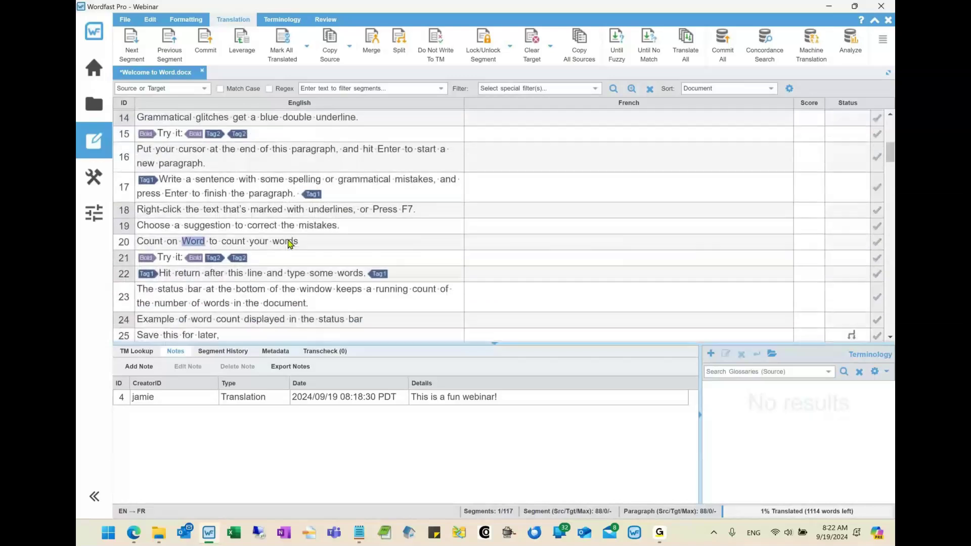
scroll(289, 244, "down", 2)
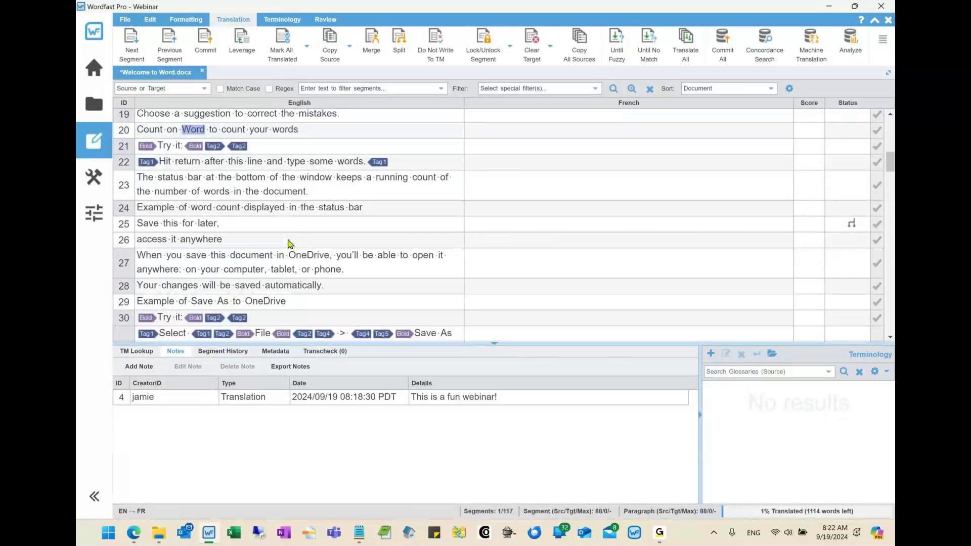
scroll(290, 244, "down", 5)
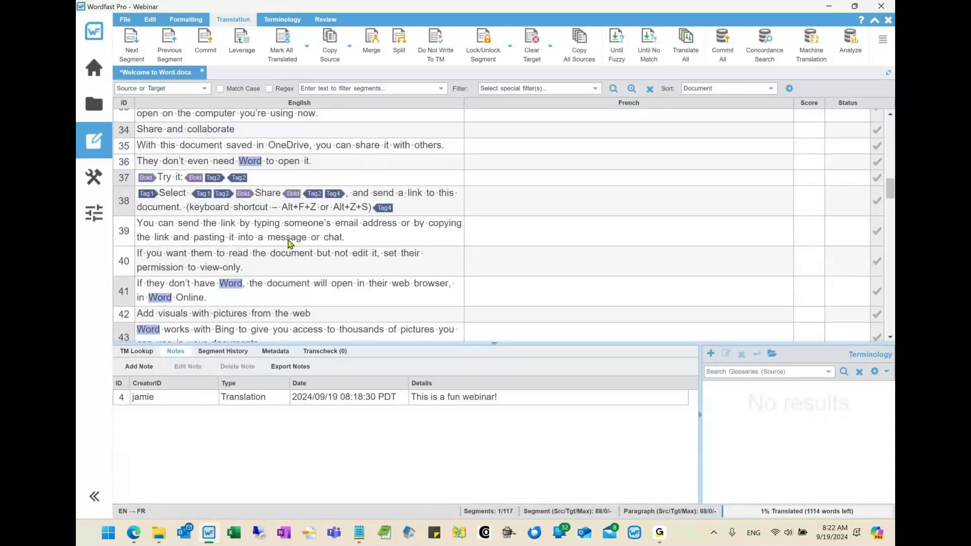
scroll(290, 244, "up", 4)
scroll(290, 244, "up", 6)
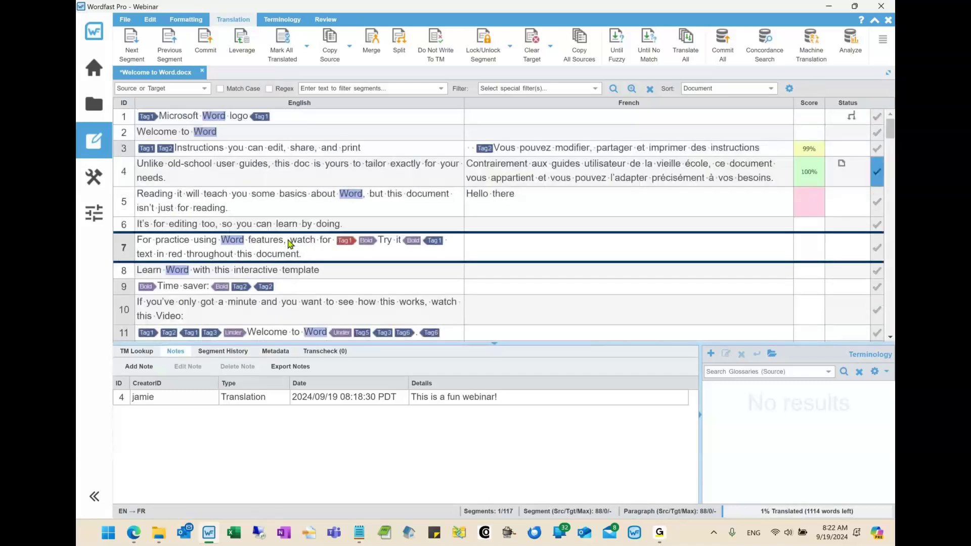
Step: Filter the document with only the special filter "Segments with find/replace highlight all", and reset the filter fields after viewing the list
left_click(488, 89)
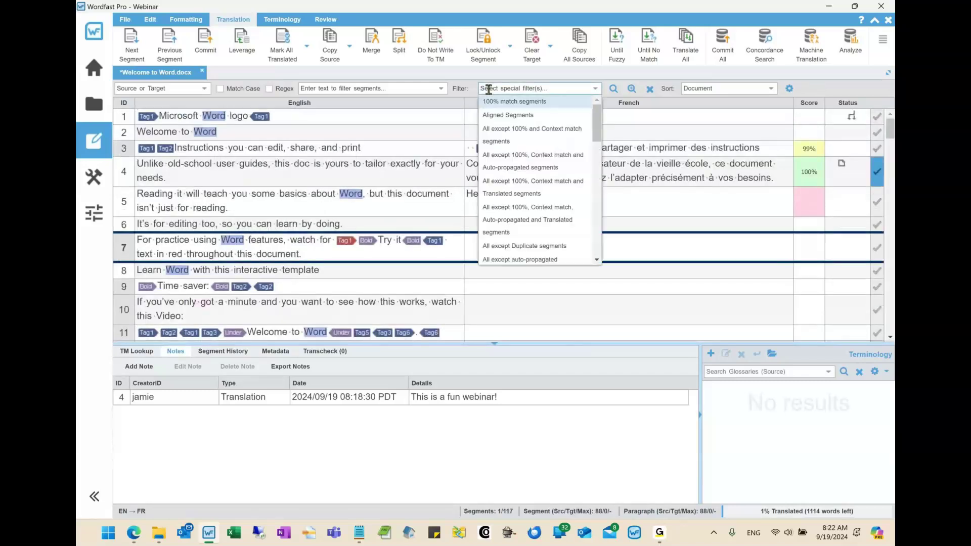
type("find")
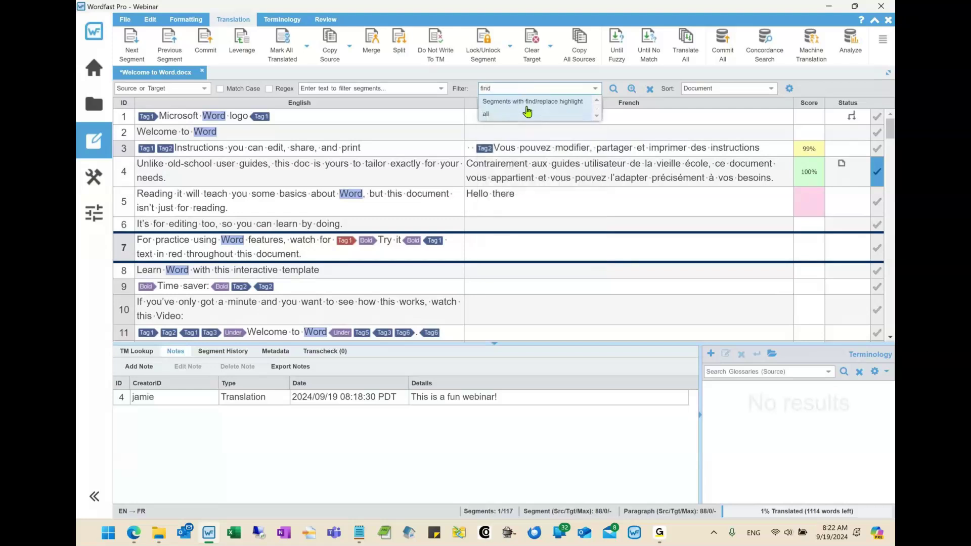
left_click(539, 110)
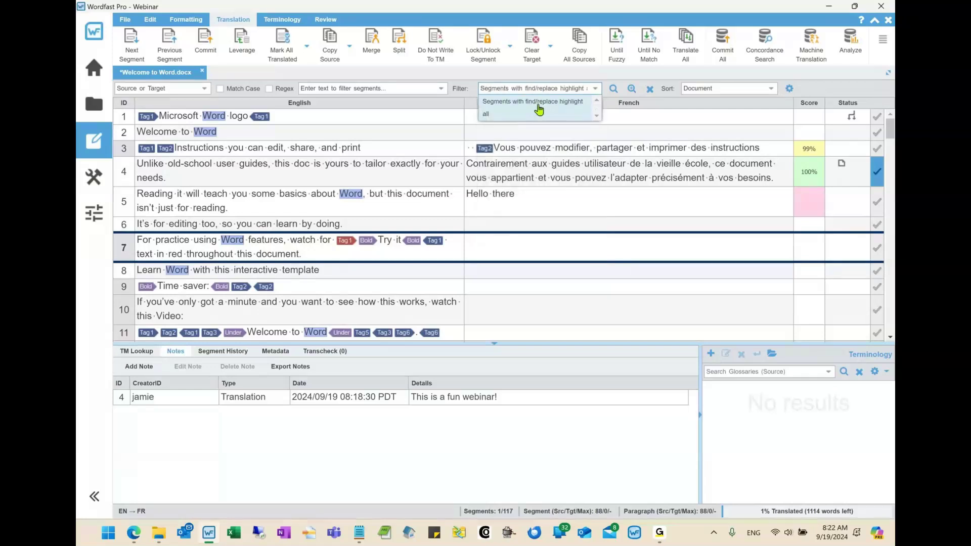
left_click(614, 89)
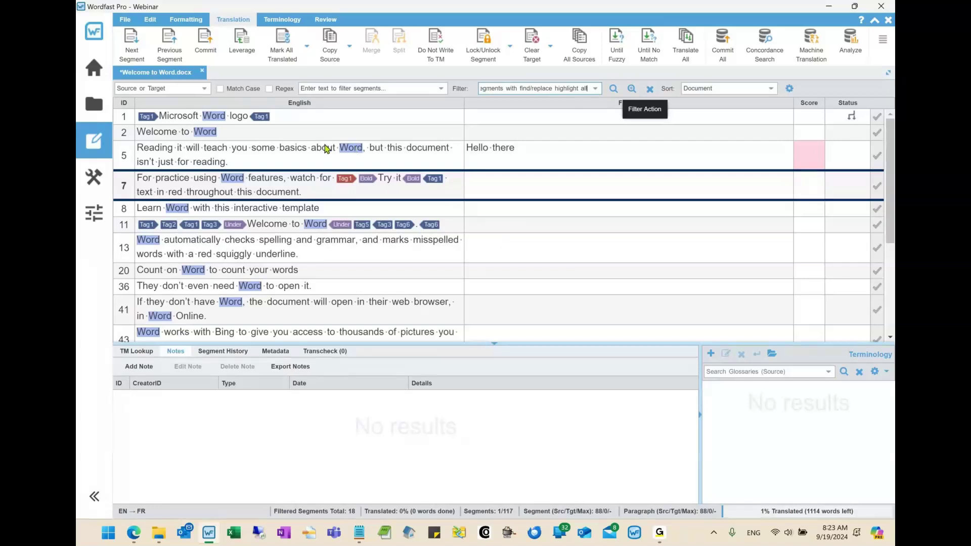
scroll(296, 248, "down", 2)
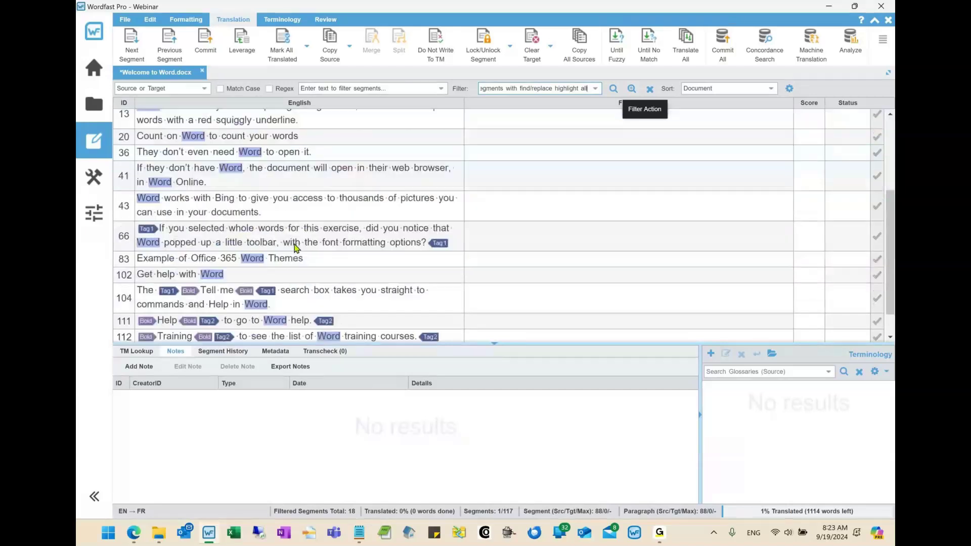
scroll(296, 247, "down", 1)
scroll(296, 248, "up", 1)
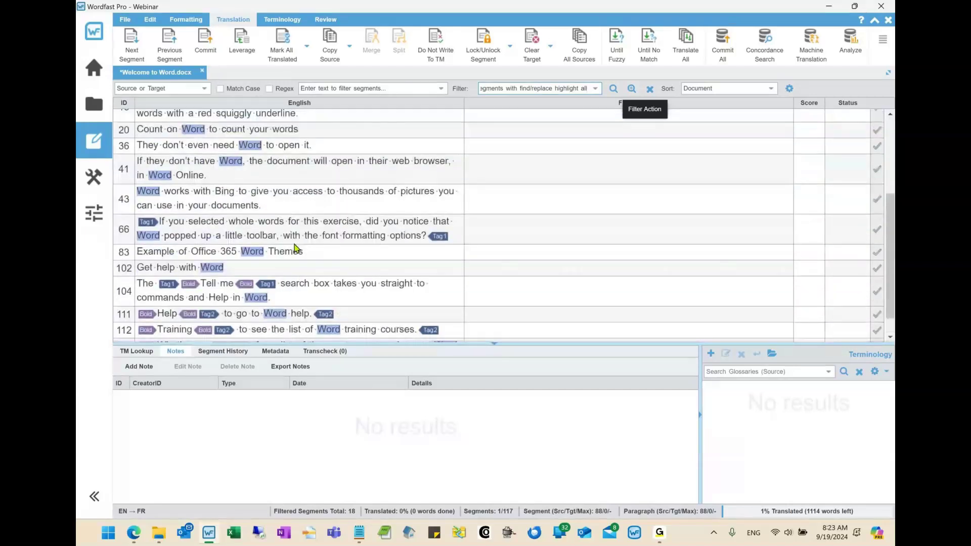
scroll(296, 247, "up", 2)
scroll(296, 248, "up", 2)
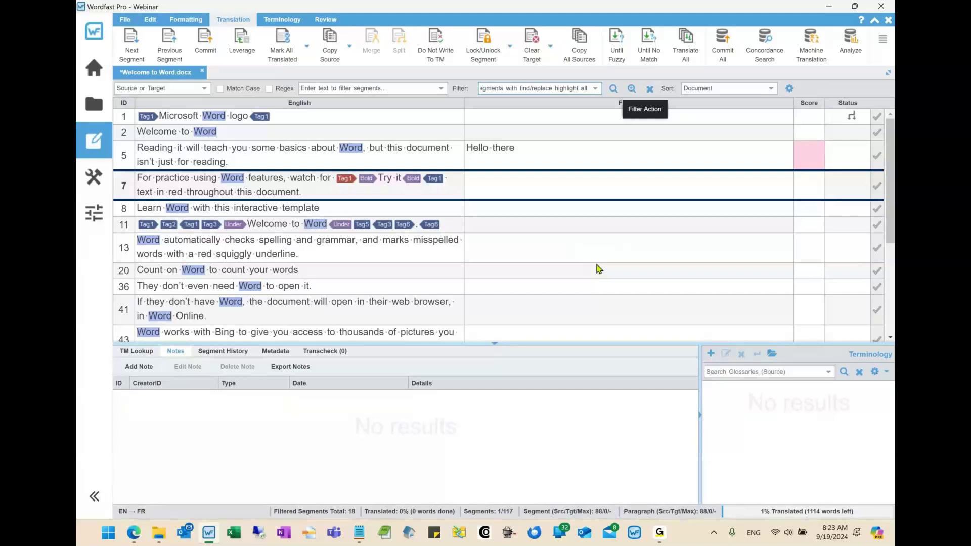
left_click(647, 94)
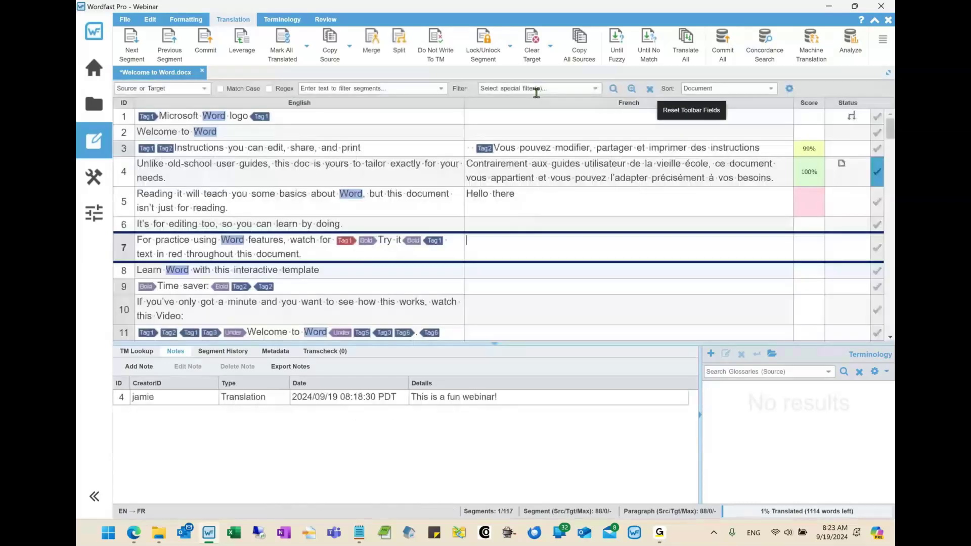
Step: Filter cumulatively by "Segments with find/replace highlight all" and try to add the "Segments with tags" filter to it
left_click(536, 94)
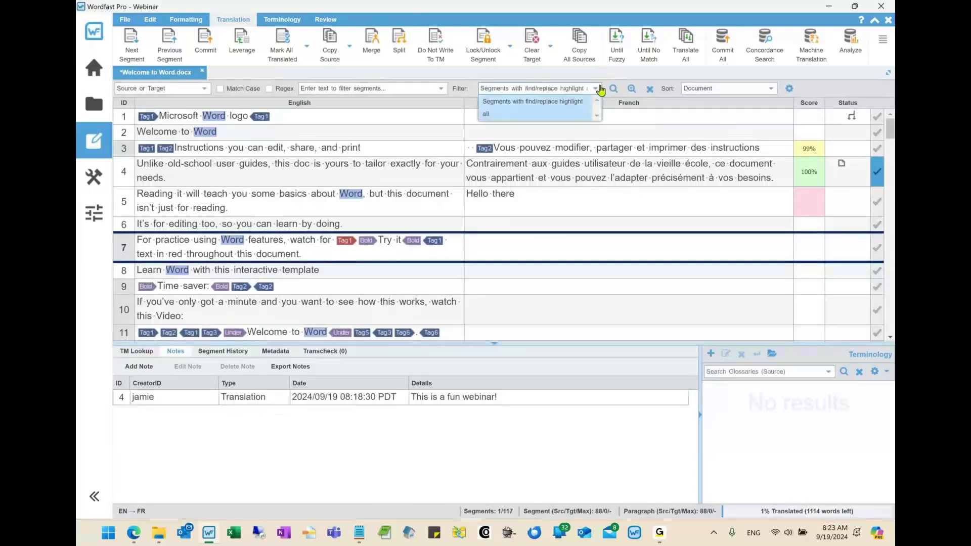
left_click(631, 91)
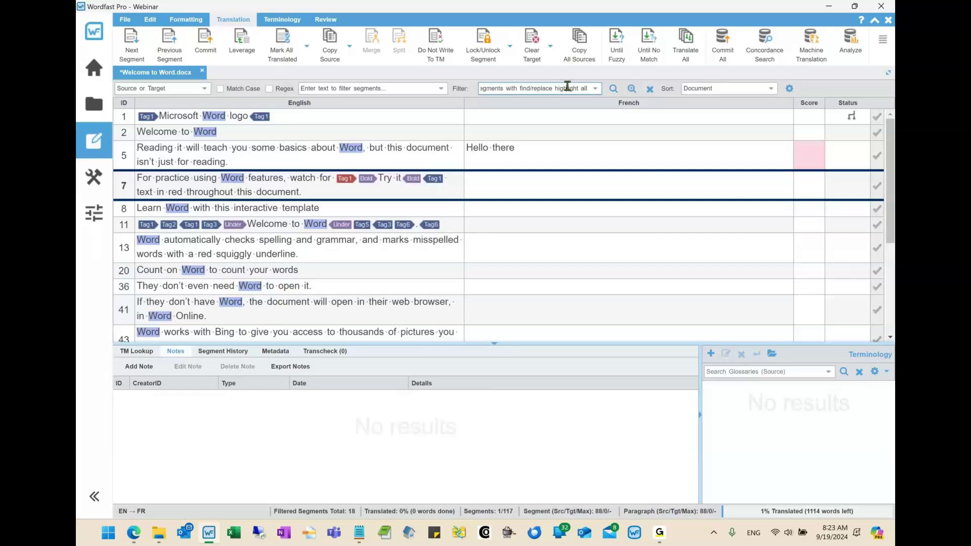
left_click(567, 87)
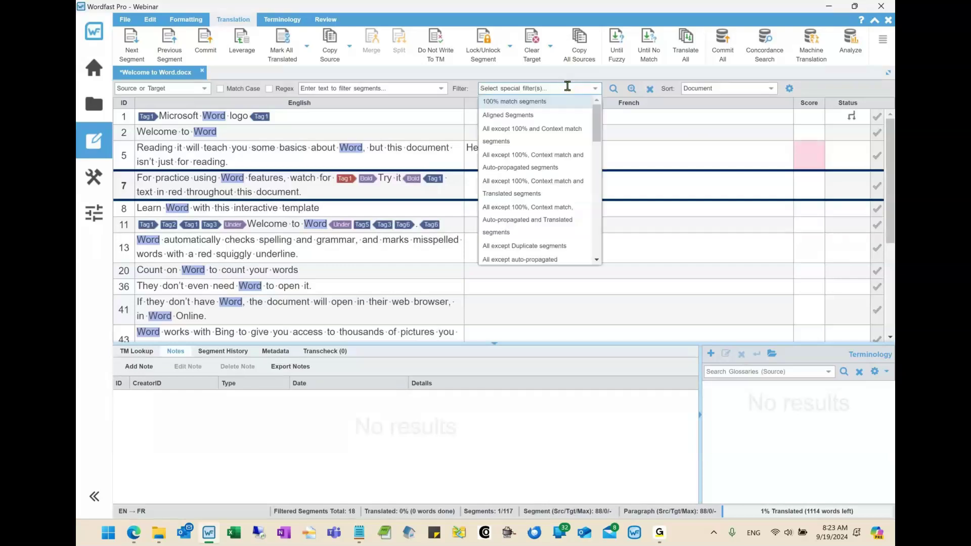
type("tags")
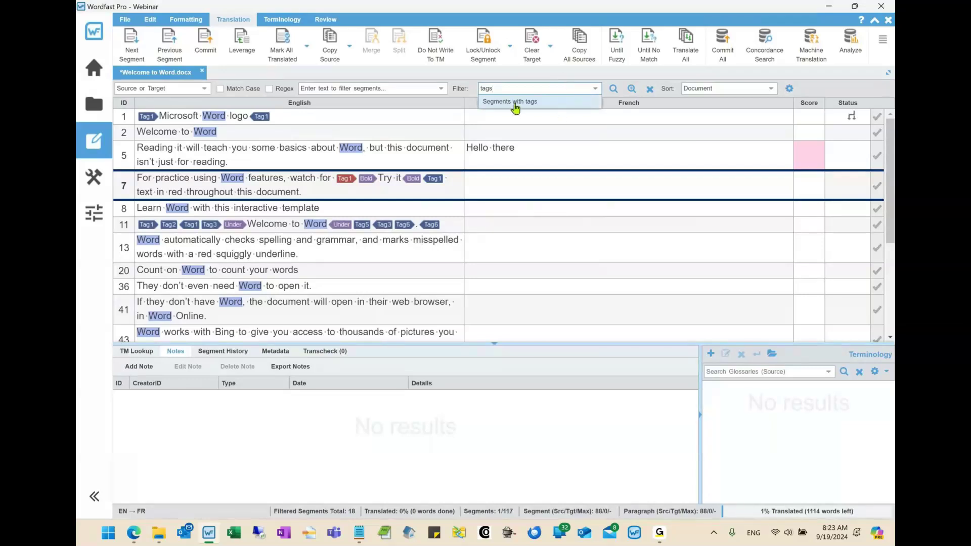
key("BackSpace")
key("BackSpace")
key("BackSpace")
key("BackSpace")
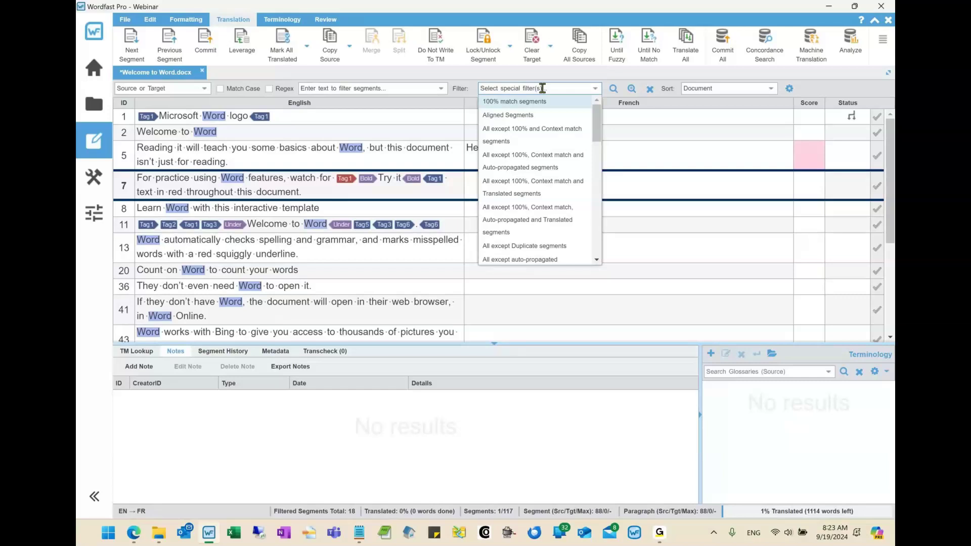
type("tag")
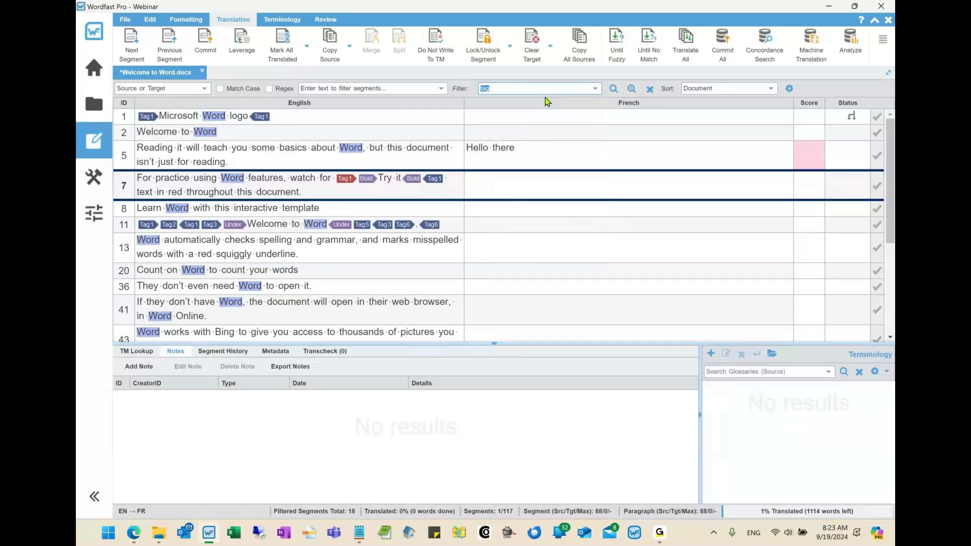
type("s")
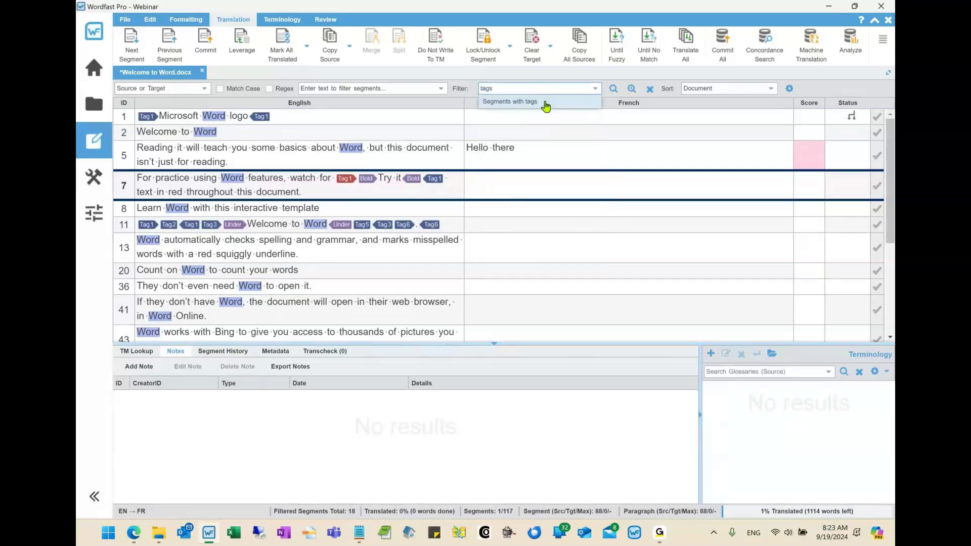
Step: Reset the filter fields, and reload Welcome to Word.docx by saving, closing and reopening it
left_click(649, 91)
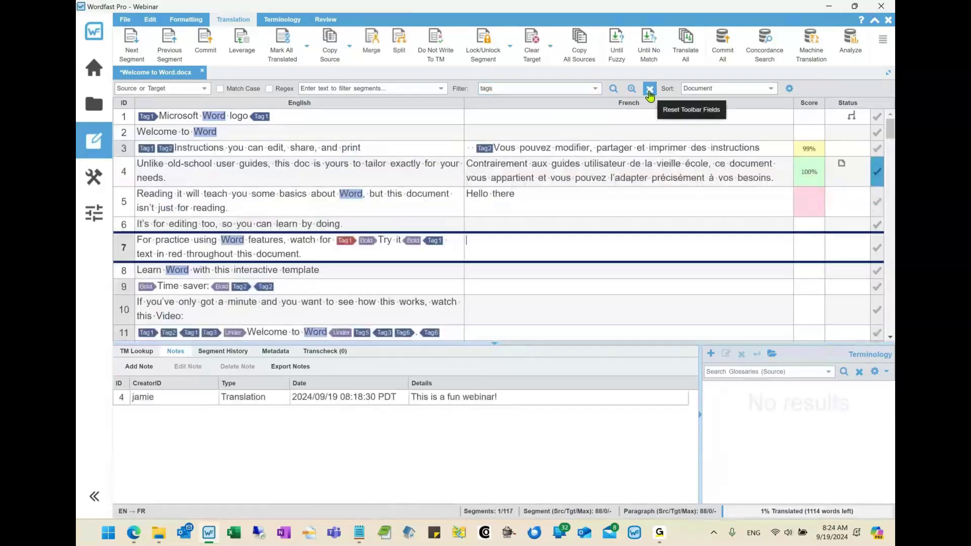
left_click(649, 90)
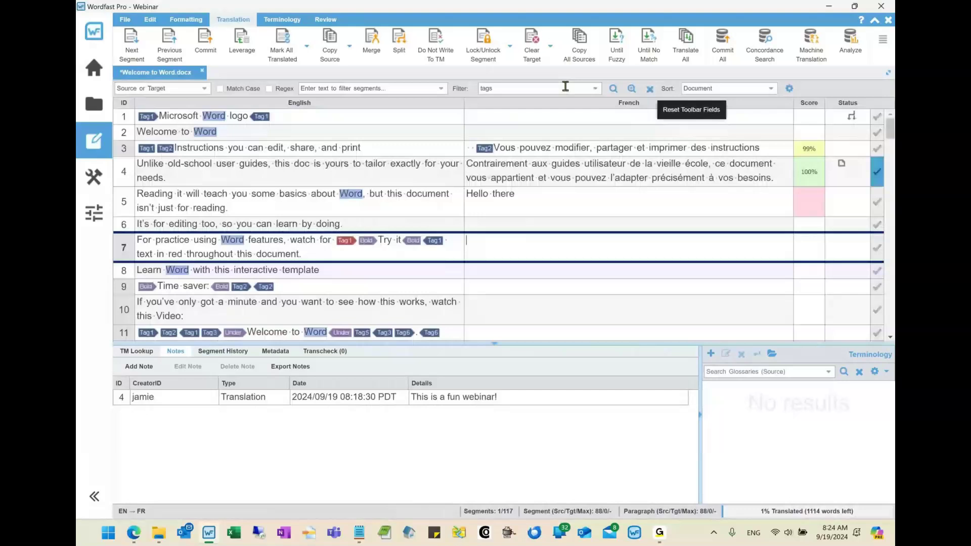
left_click(565, 86)
left_click(646, 247)
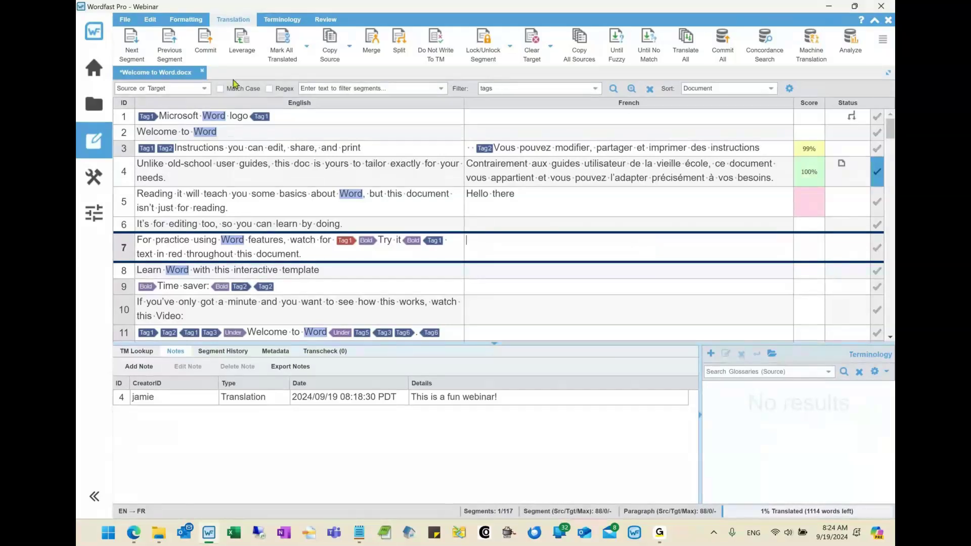
key("ctrl+s")
left_click(201, 73)
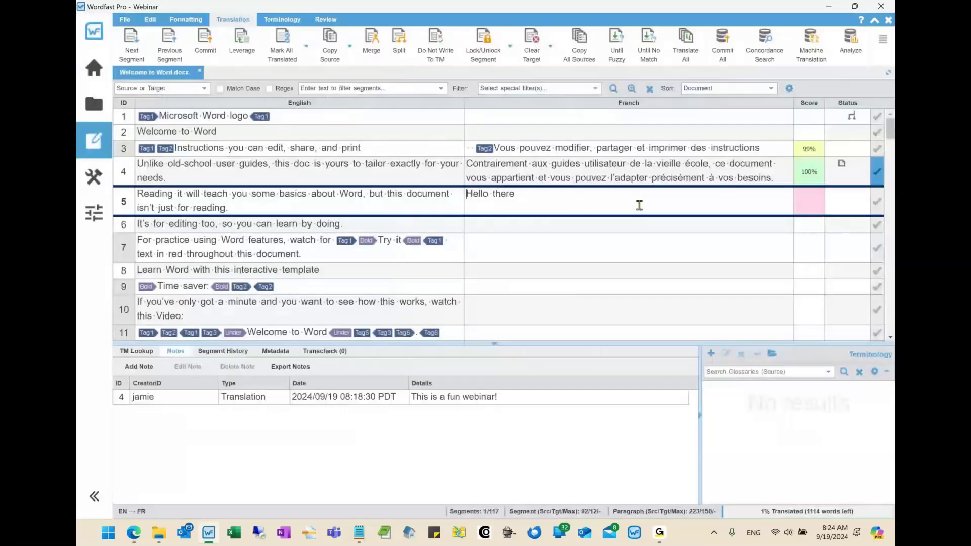
Step: Apply the special filter "Segments with find/replace highlight all" cumulatively to the reopened document, and reset the filter fields
left_click(549, 89)
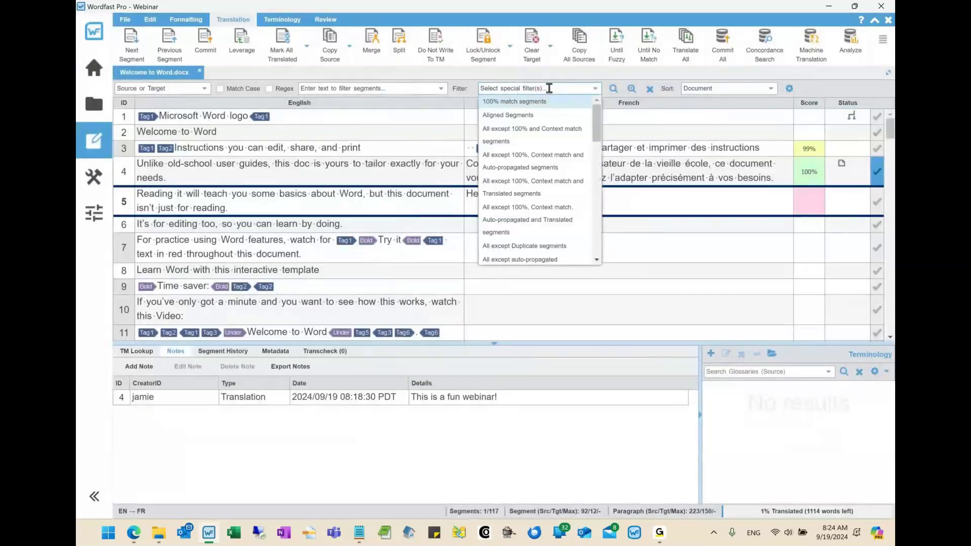
type("fin")
left_click(552, 103)
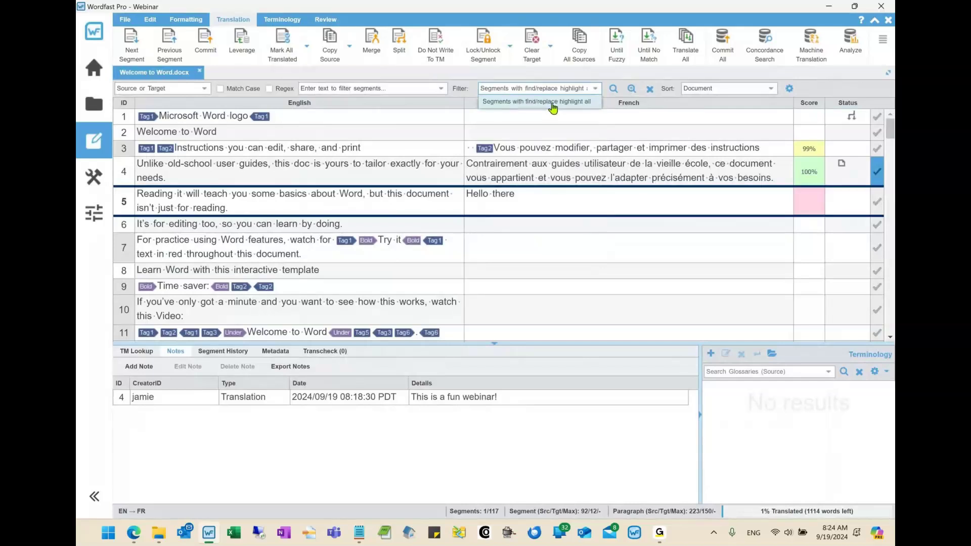
left_click(632, 90)
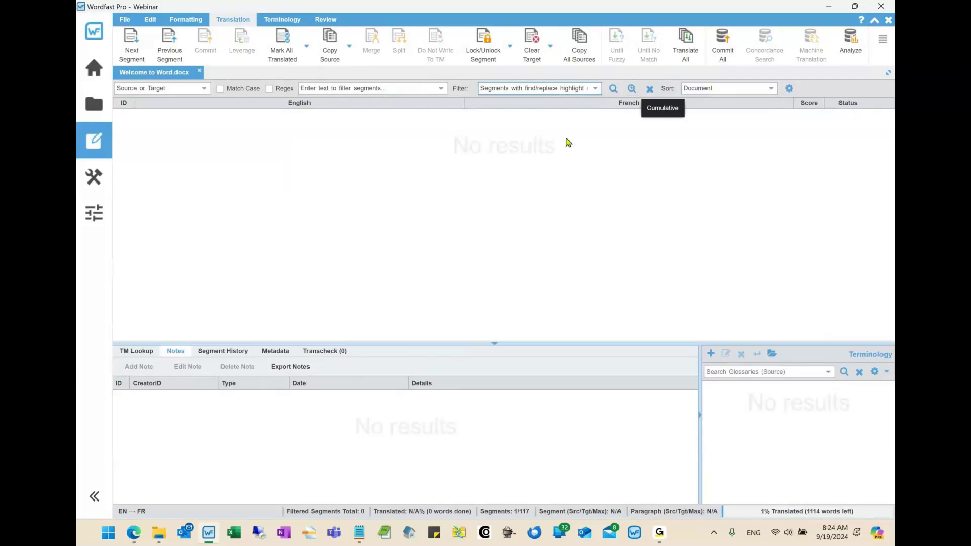
left_click(650, 89)
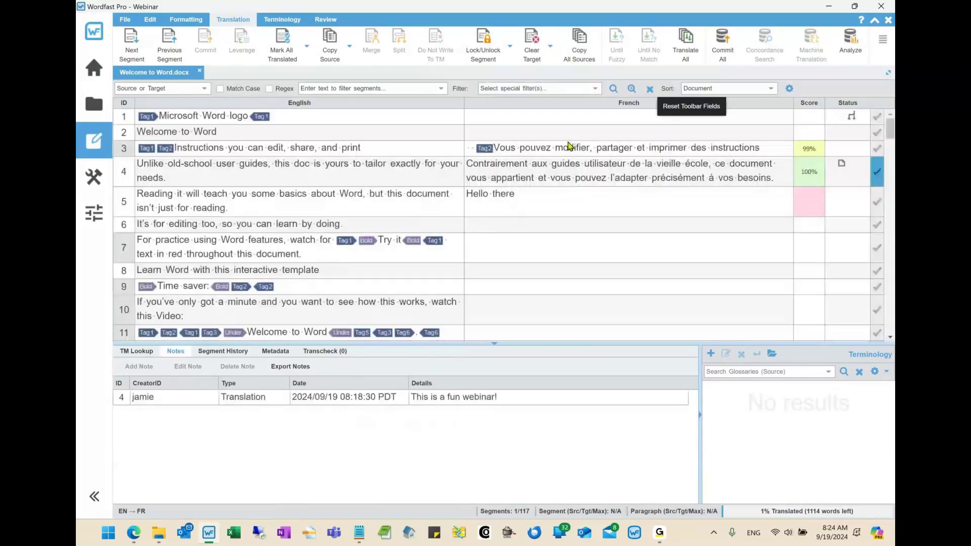
Step: Highlight all source matches of "Word" again in the reopened document and close the Find/Replace dialog
key("ctrl+f")
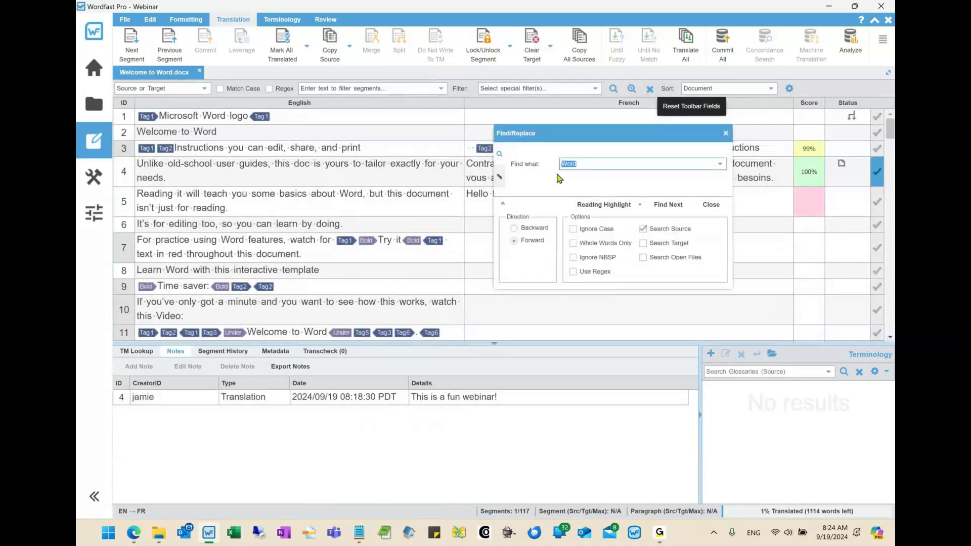
left_click(624, 207)
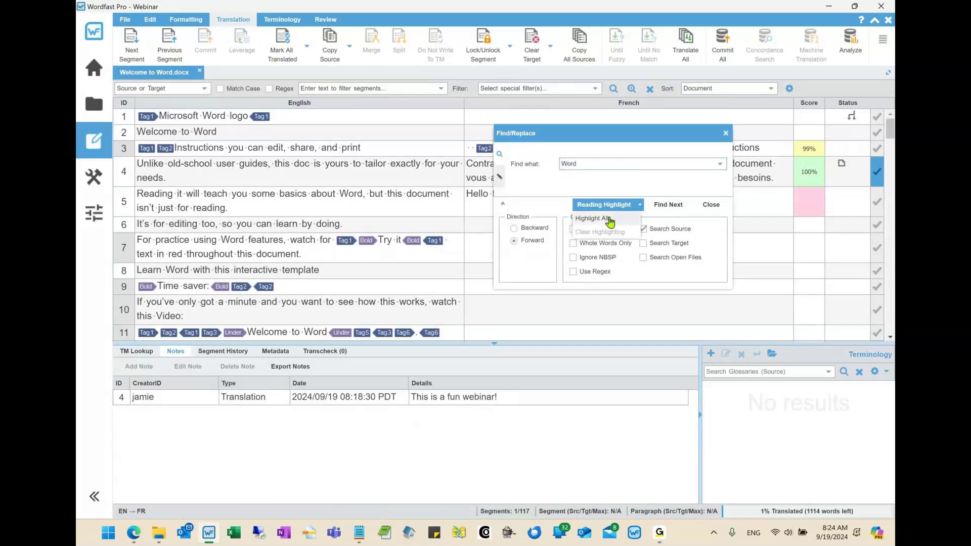
left_click(610, 219)
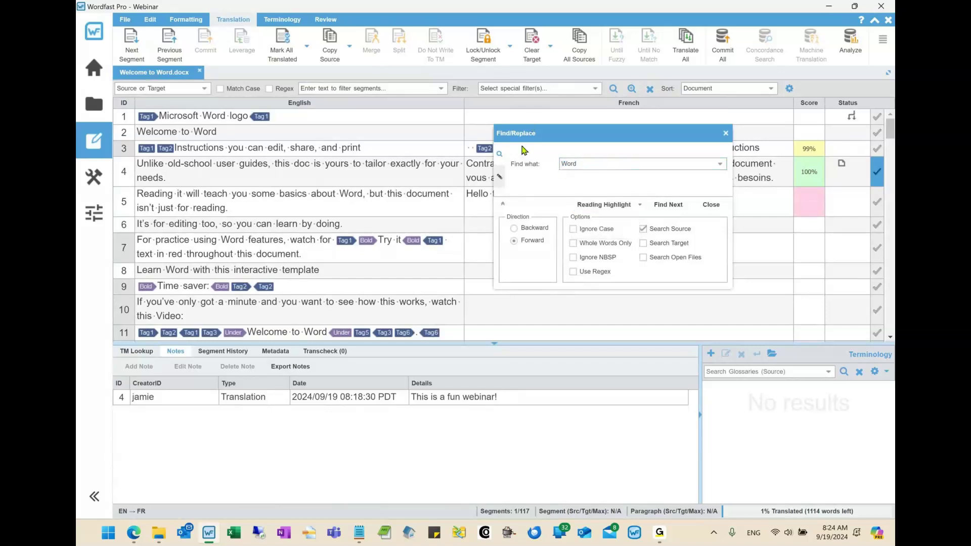
left_click(598, 216)
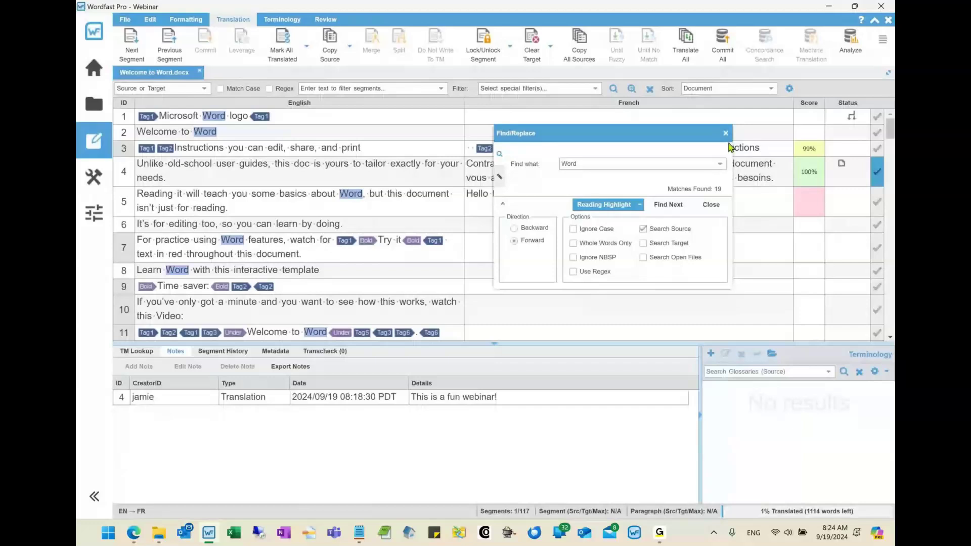
left_click(726, 133)
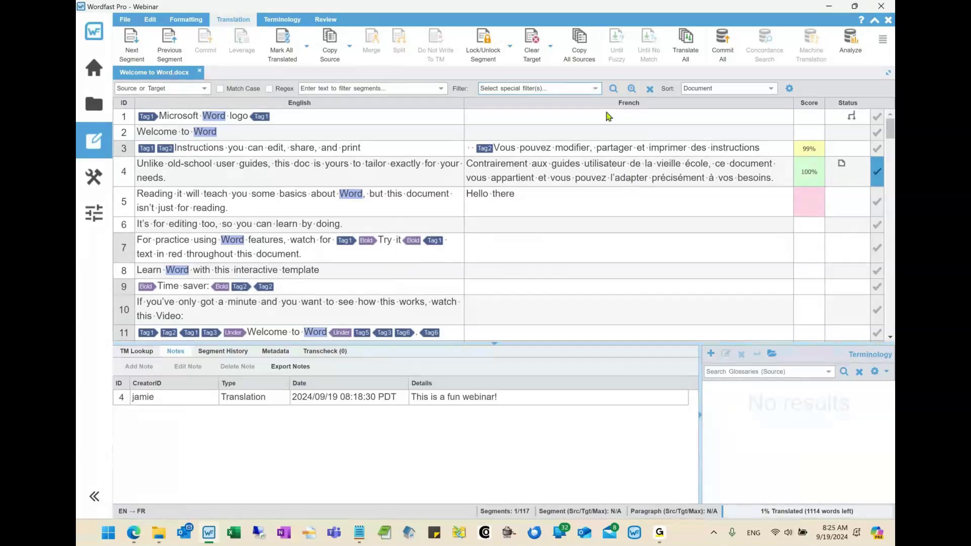
Step: Apply the special filter "Segments with tags" as a cumulative filter and look through the filtered segments
left_click(567, 88)
left_click(541, 102)
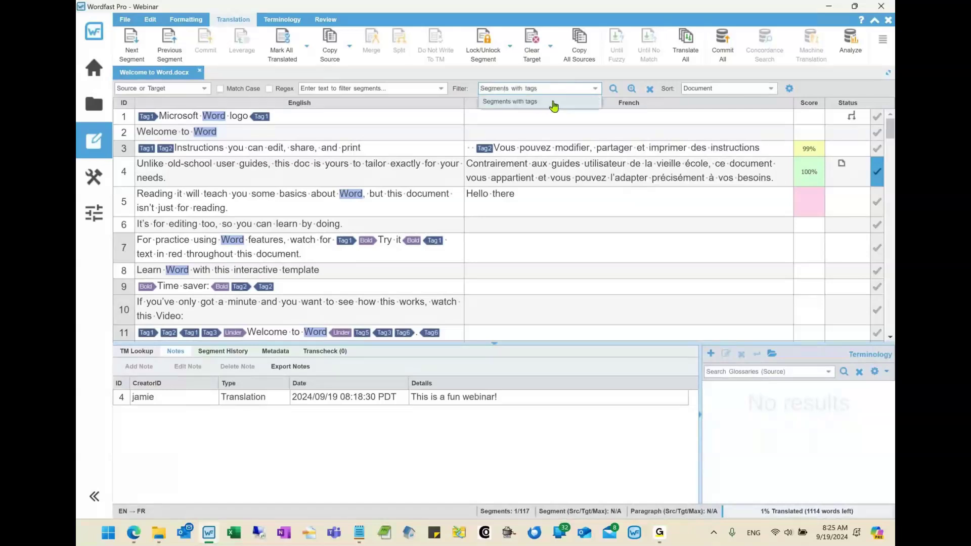
left_click(631, 89)
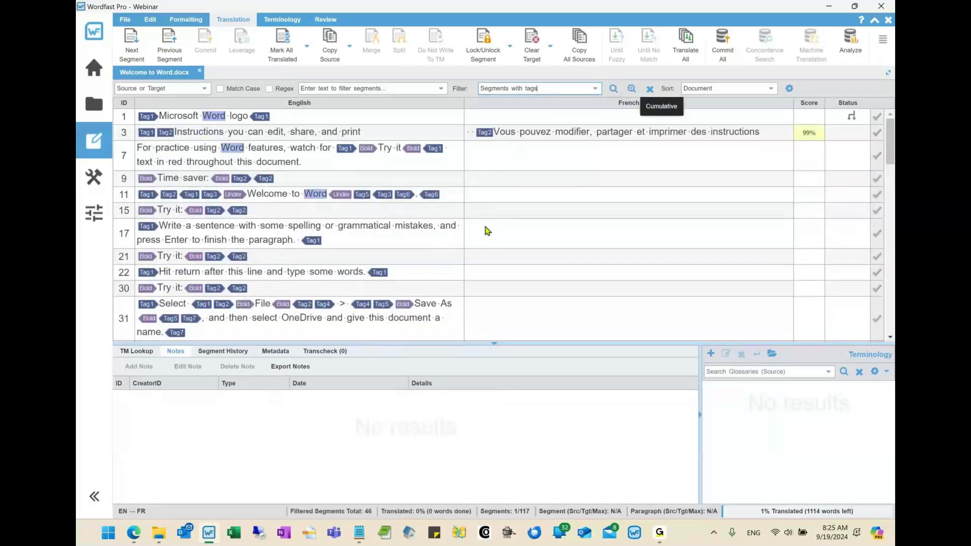
scroll(421, 244, "down", 1)
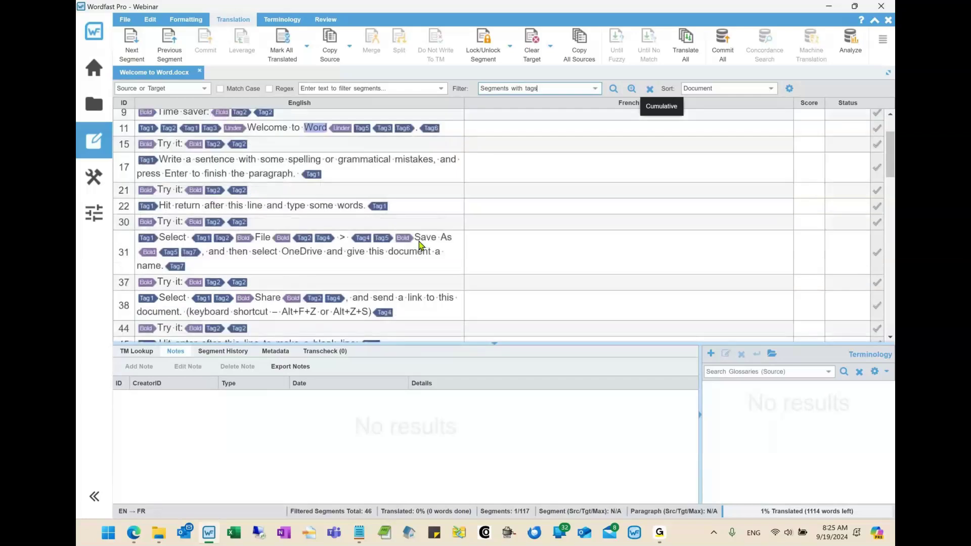
Step: Reset the filter fields and apply the special filter "Segments with find/replace highlight all" cumulatively
scroll(419, 246, "up", 1)
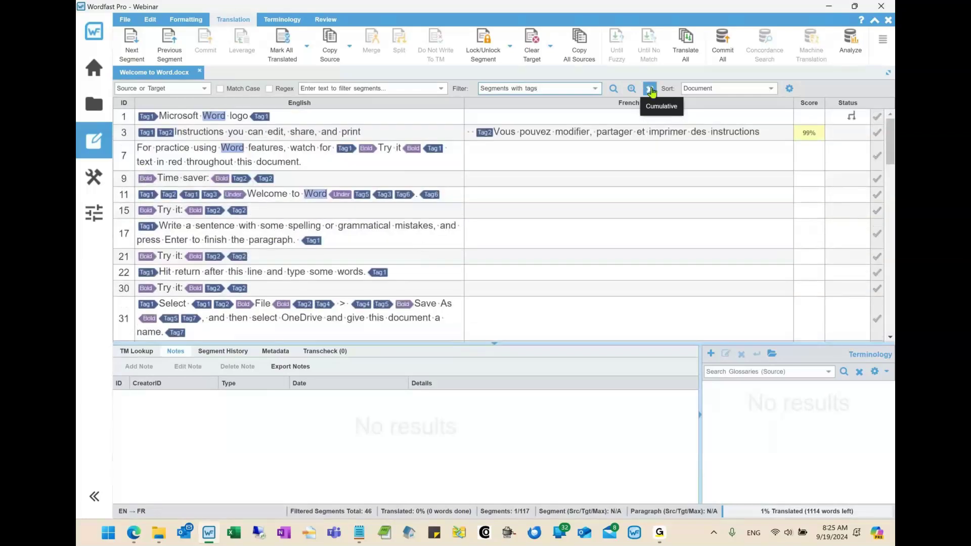
left_click(650, 89)
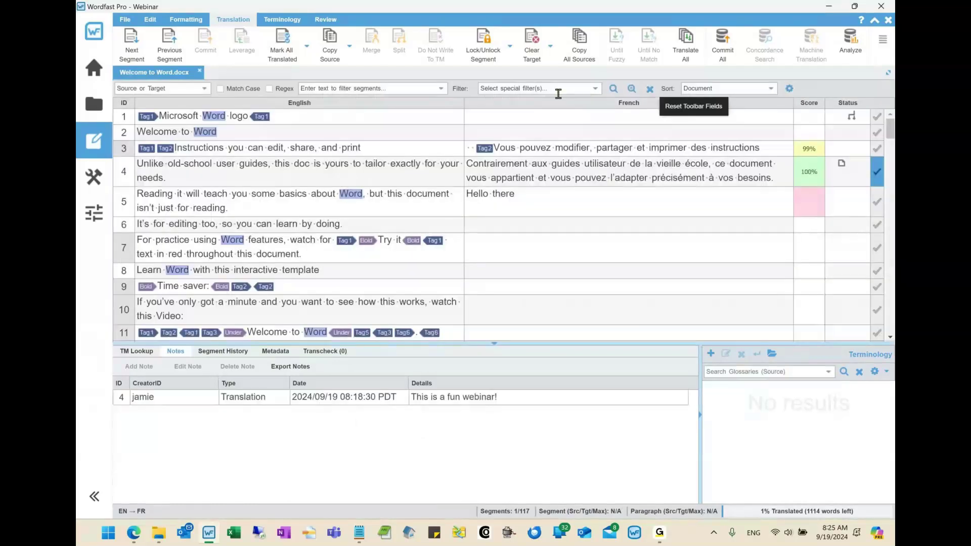
left_click(558, 94)
type("find")
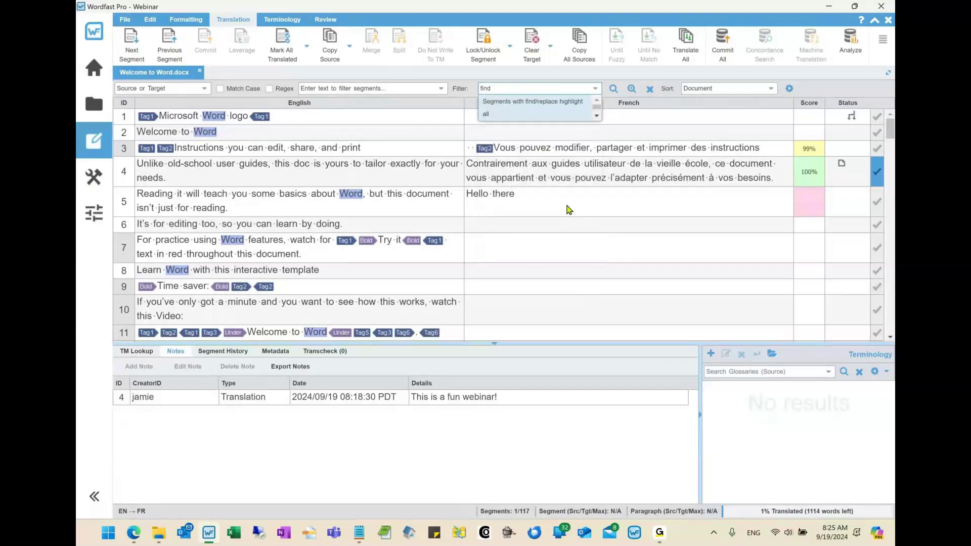
left_click(533, 101)
left_click(631, 91)
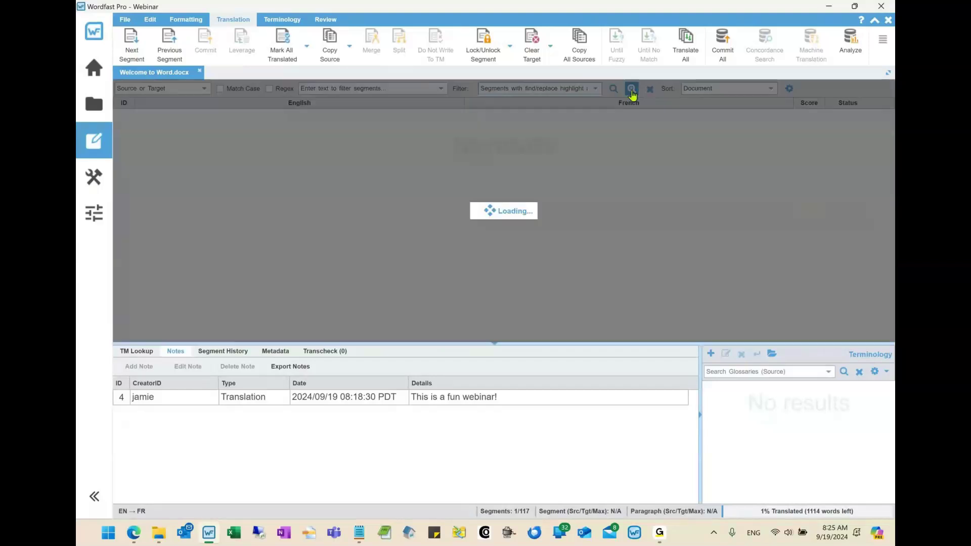
Step: Try to add the special filter for segments with tags to the filtered segments, and reset the filter fields
left_click(564, 90)
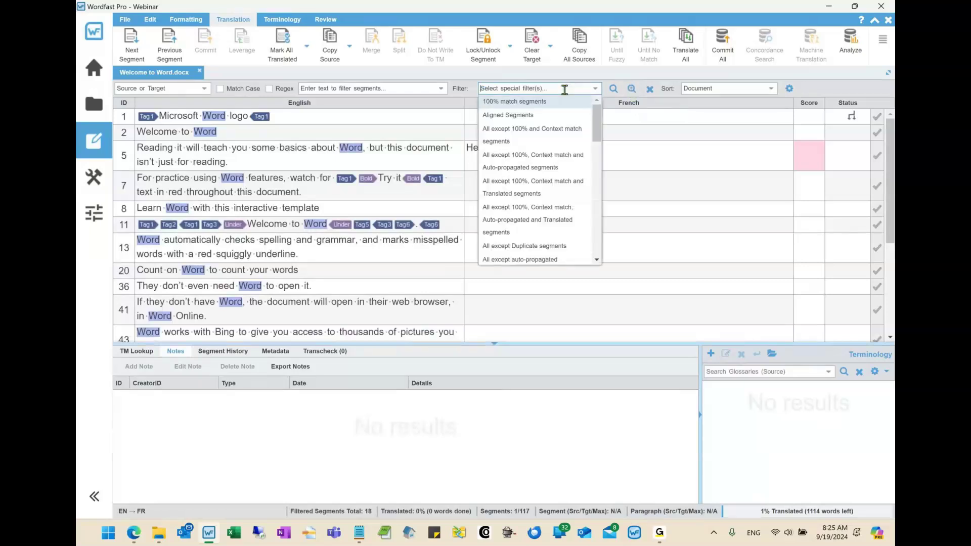
type("tag")
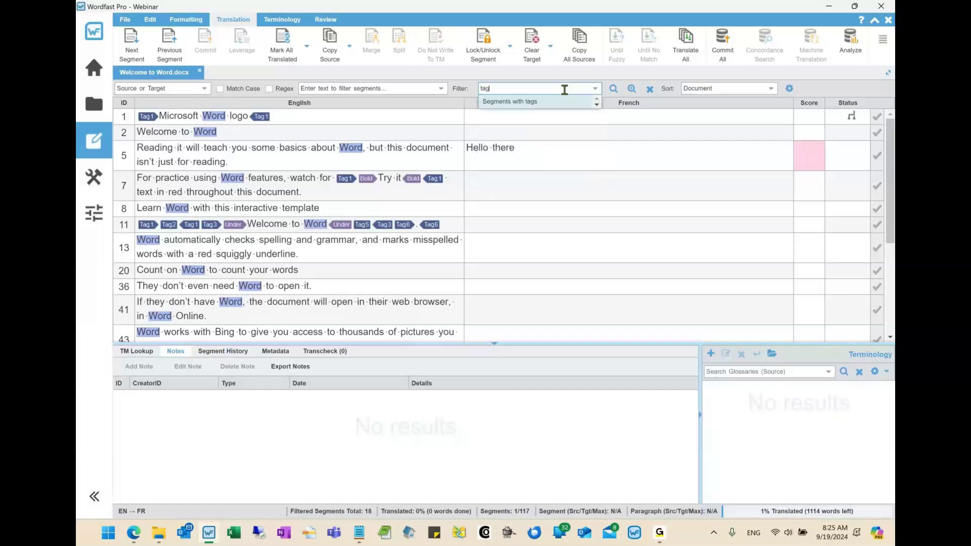
left_click(646, 93)
left_click(646, 93)
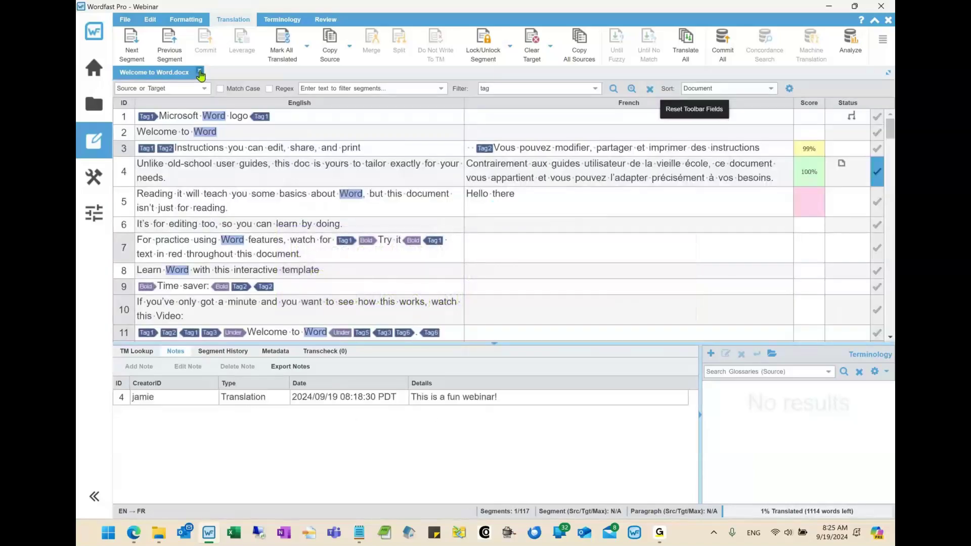
Step: Close Welcome to Word.docx and reopen it from the project files
left_click(200, 73)
left_click(228, 106)
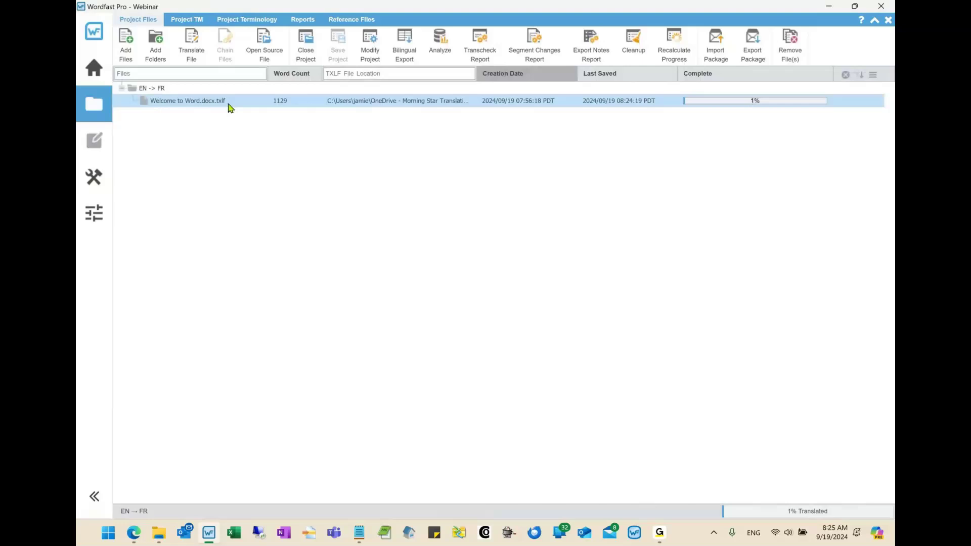
double_click(230, 106)
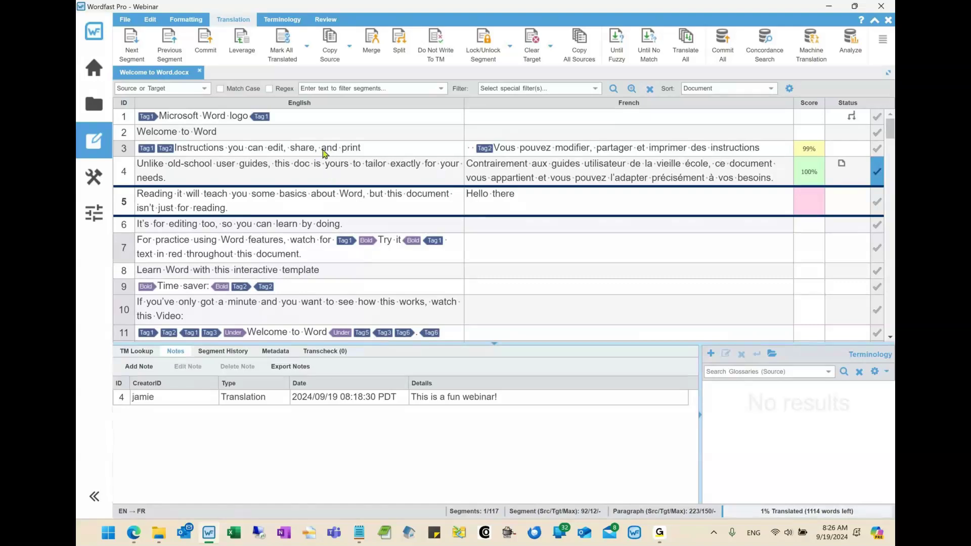
Step: Filter the source or target segments by the text "and" combined with the special filter "Segments with tags"
left_click(320, 89)
type("and")
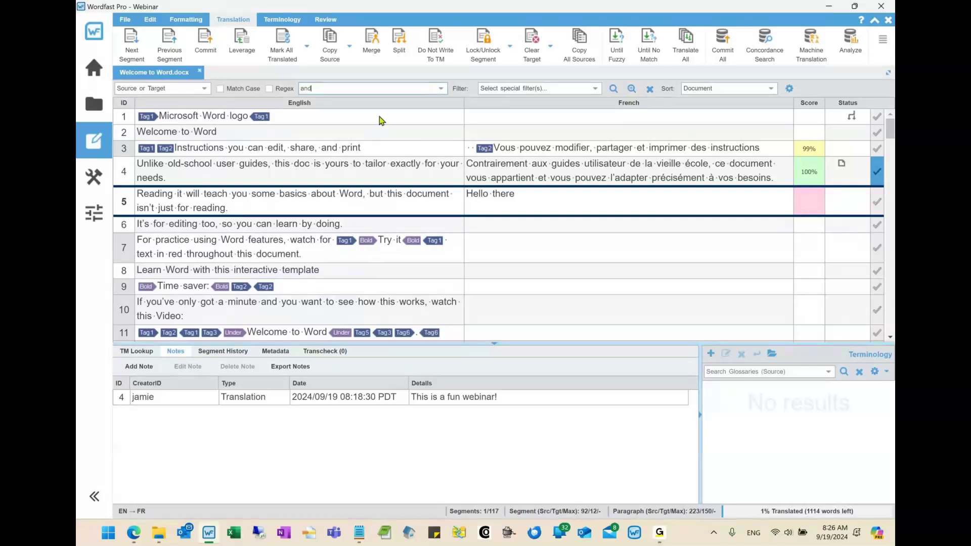
left_click(531, 89)
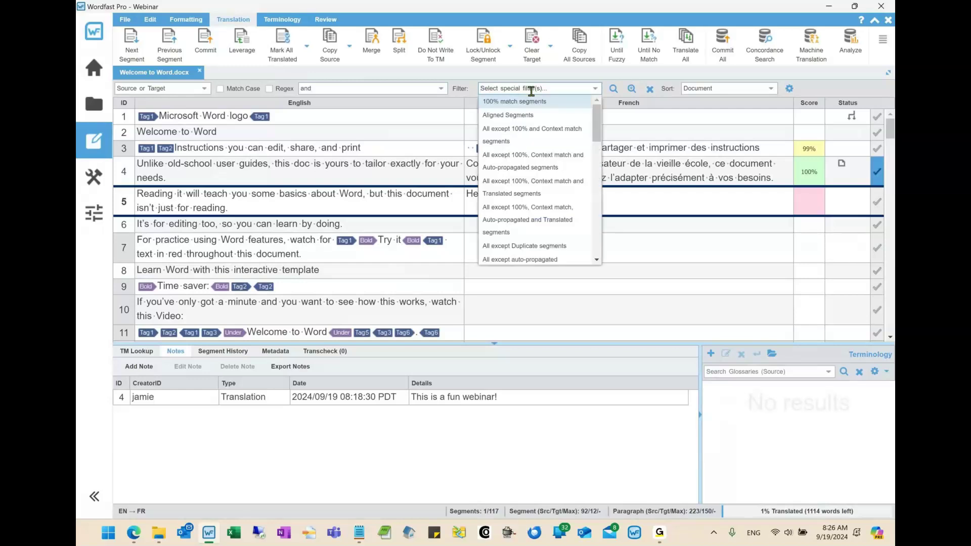
type("tags")
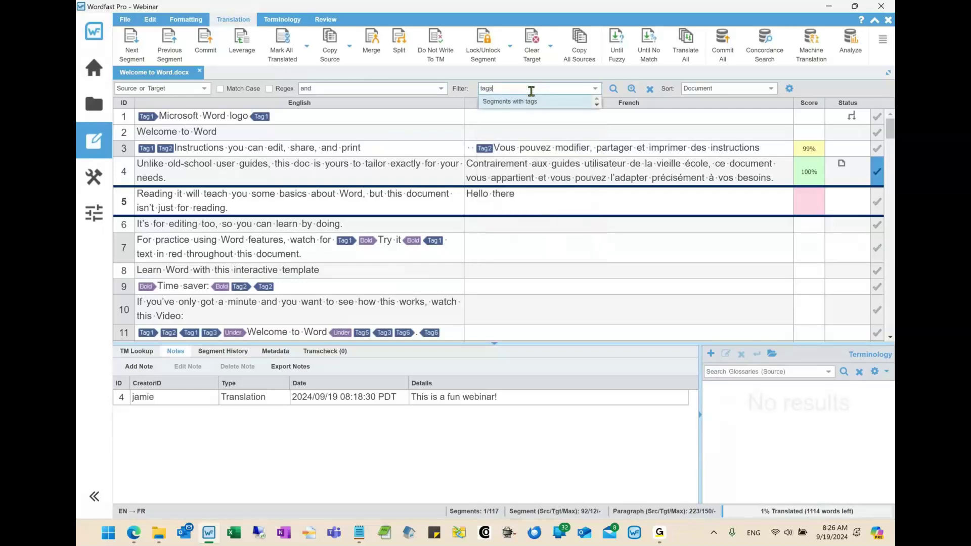
key("Down")
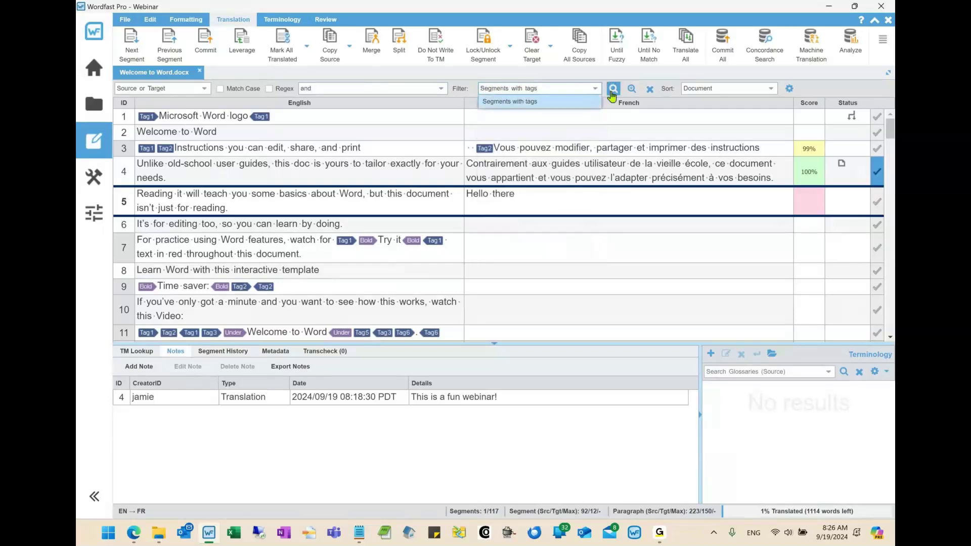
left_click(612, 90)
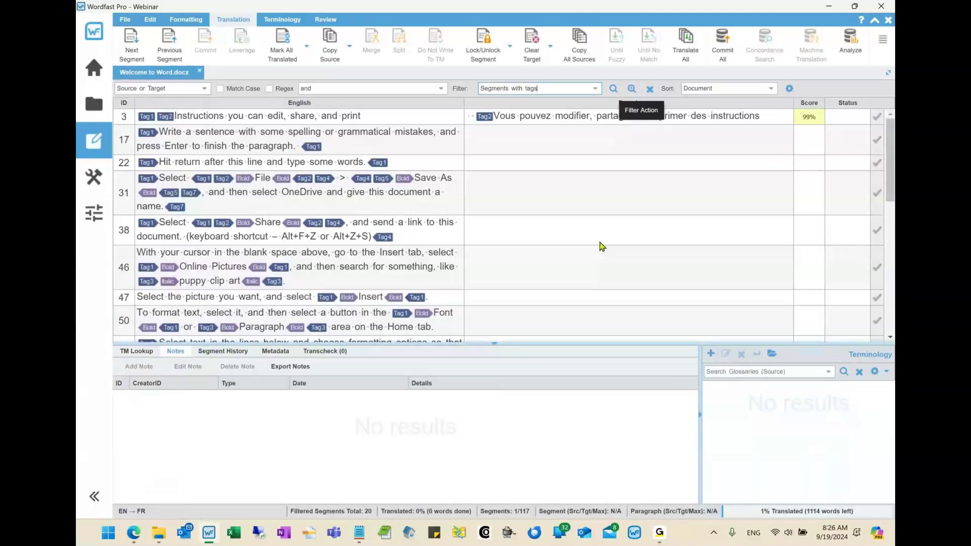
key("ctrl+f")
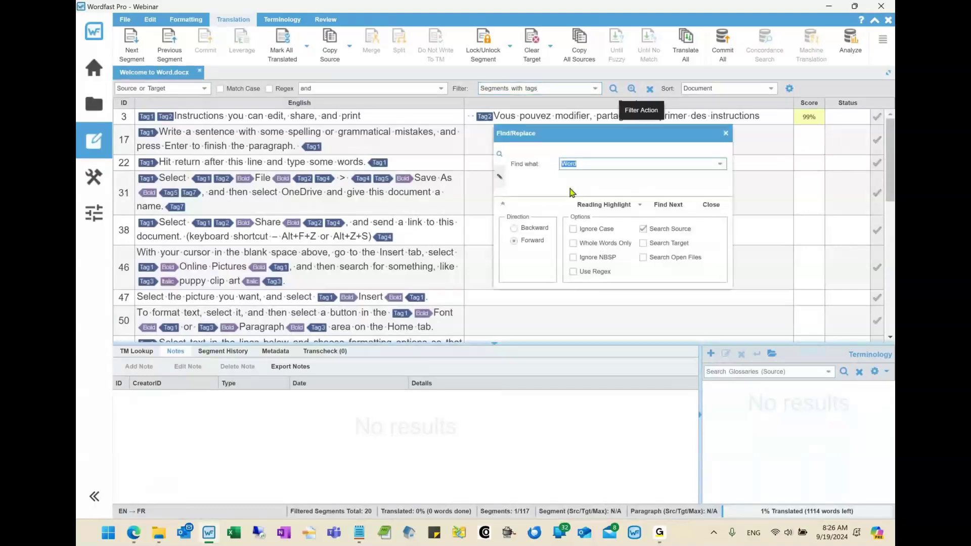
type("and")
left_click(499, 176)
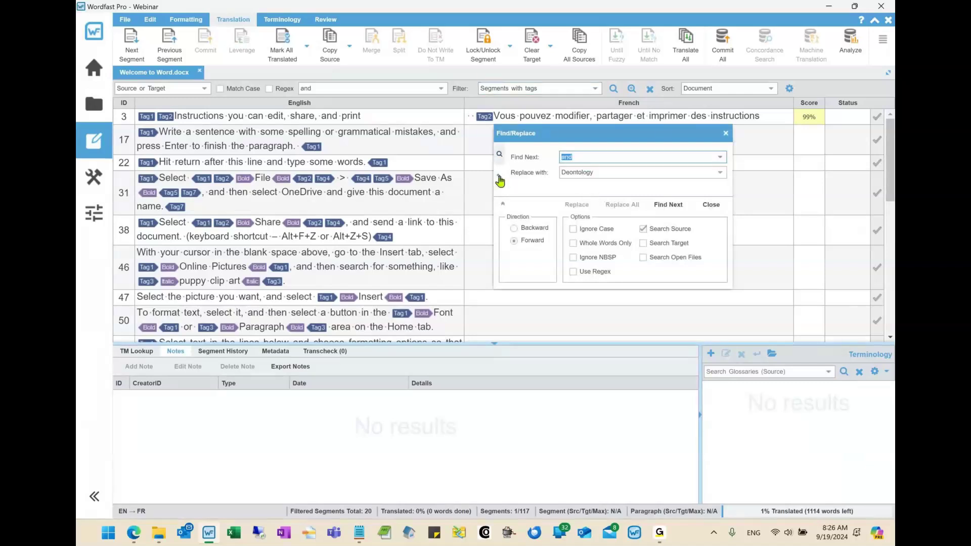
double_click(600, 173)
key("BackSpace")
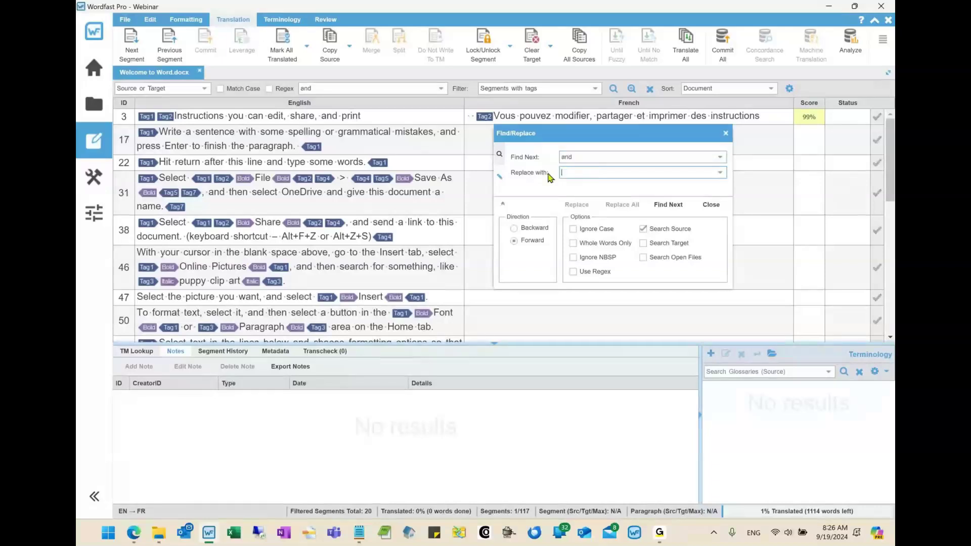
type("XXXXXXXX")
left_click(643, 230)
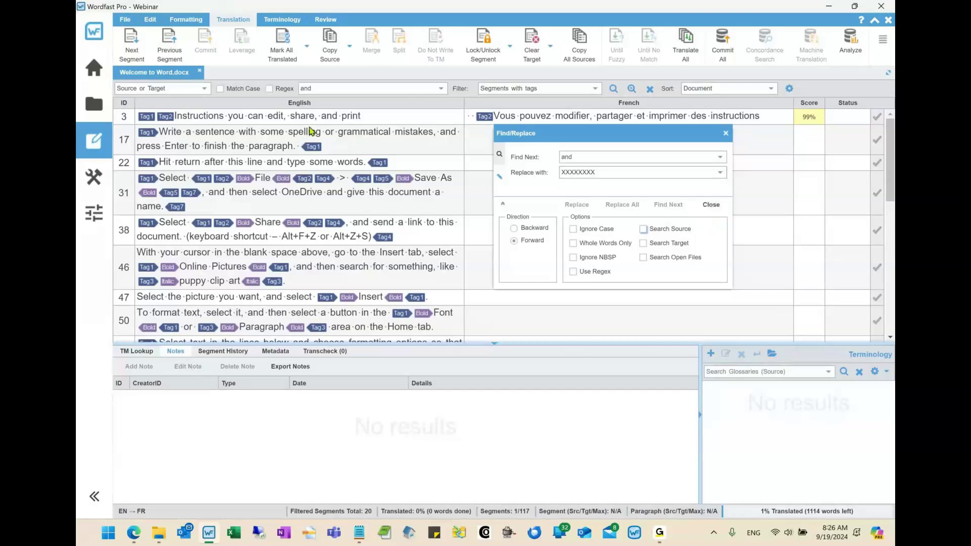
left_click(644, 243)
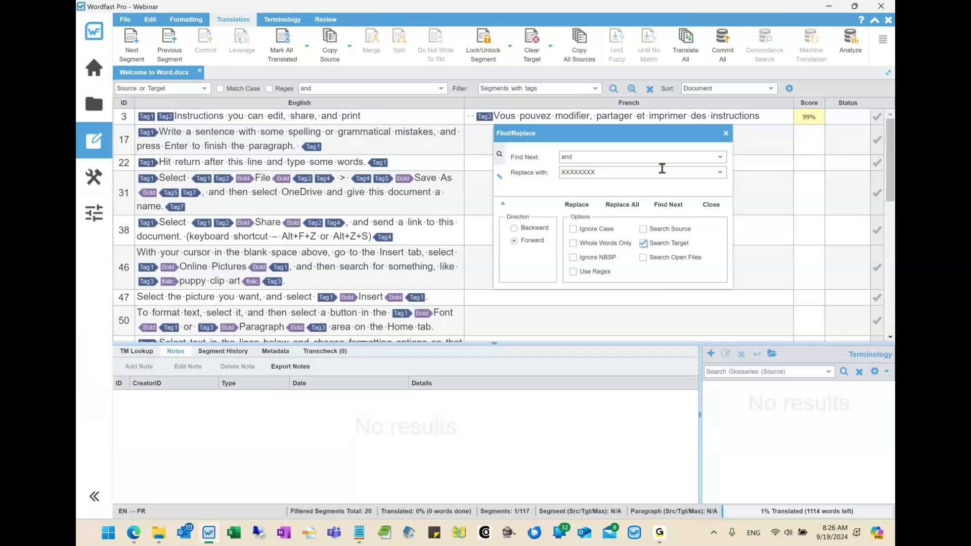
left_click(727, 135)
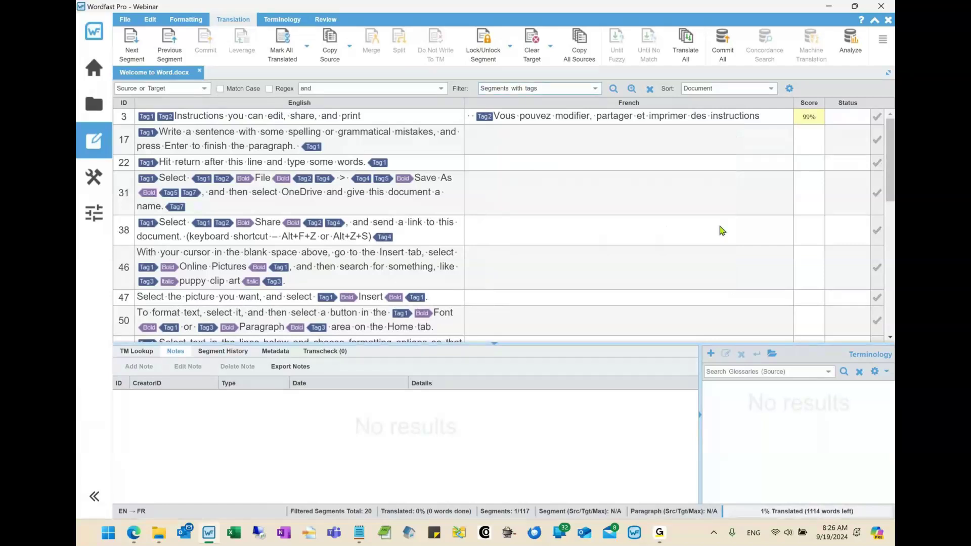
Step: Reset the filter fields, and overwrite segment 5's French target with "Et voilà" and commit it
left_click(651, 90)
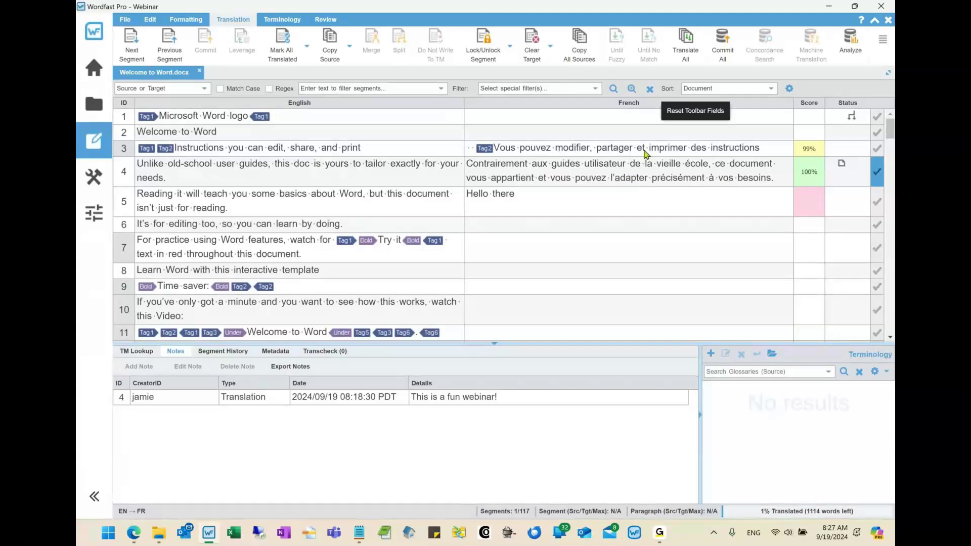
left_click(572, 193)
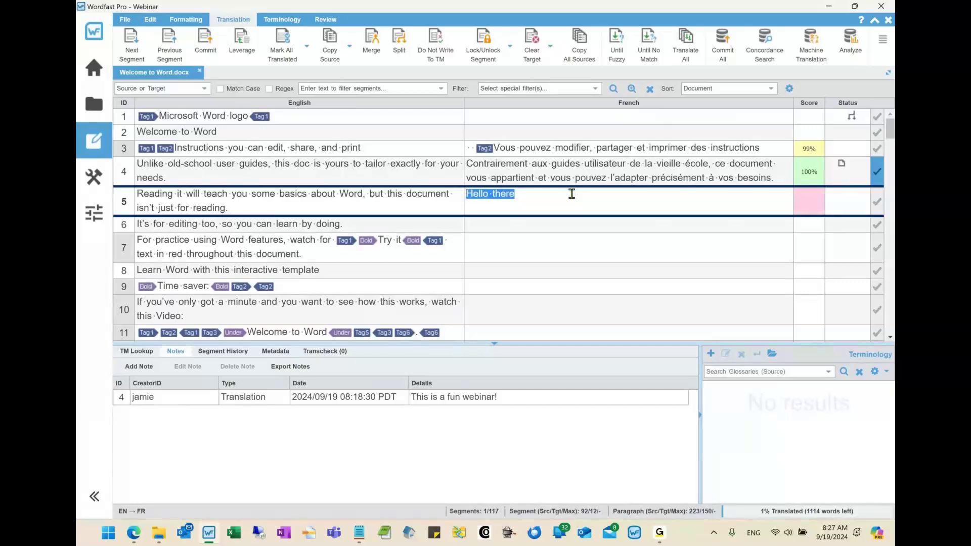
type("E")
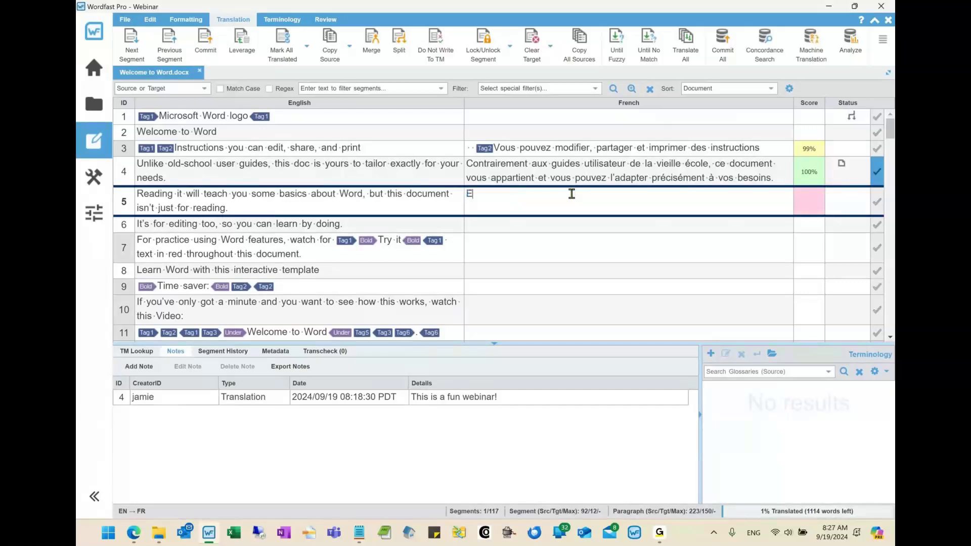
type("t Vou")
key("BackSpace")
key("BackSpace")
key("BackSpace")
key("alt+shift")
type("voilà")
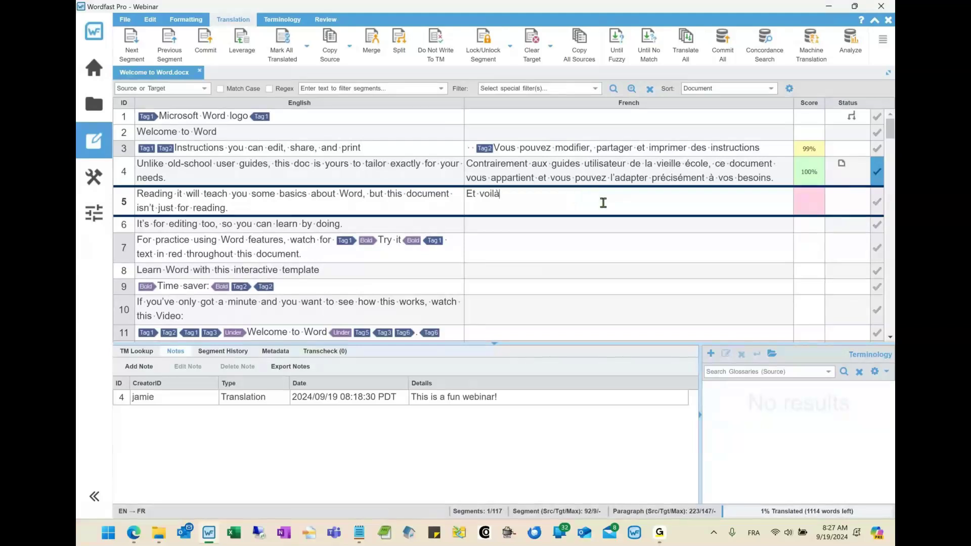
key("alt+End")
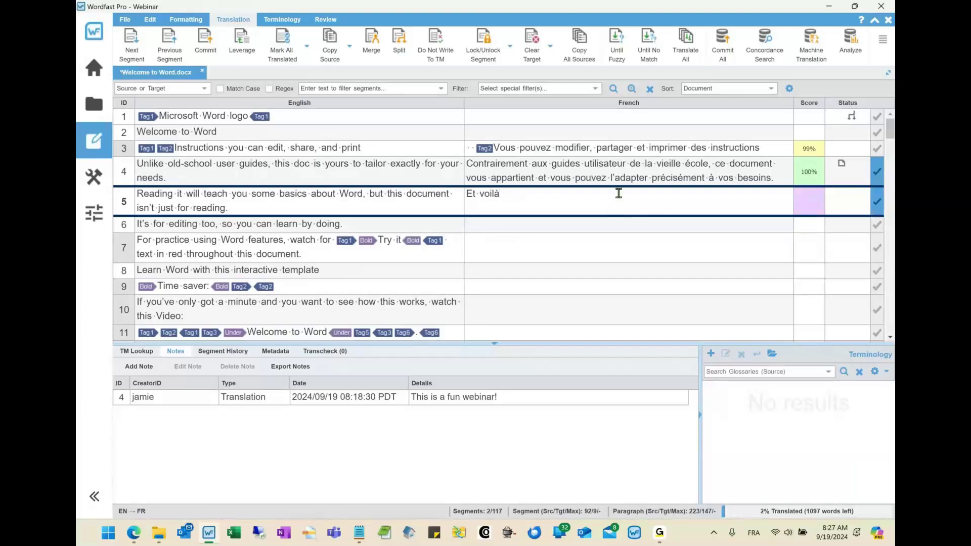
Step: Filter the source or target segments by the text "et" combined with the special filter "Segments with tags"
left_click(316, 86)
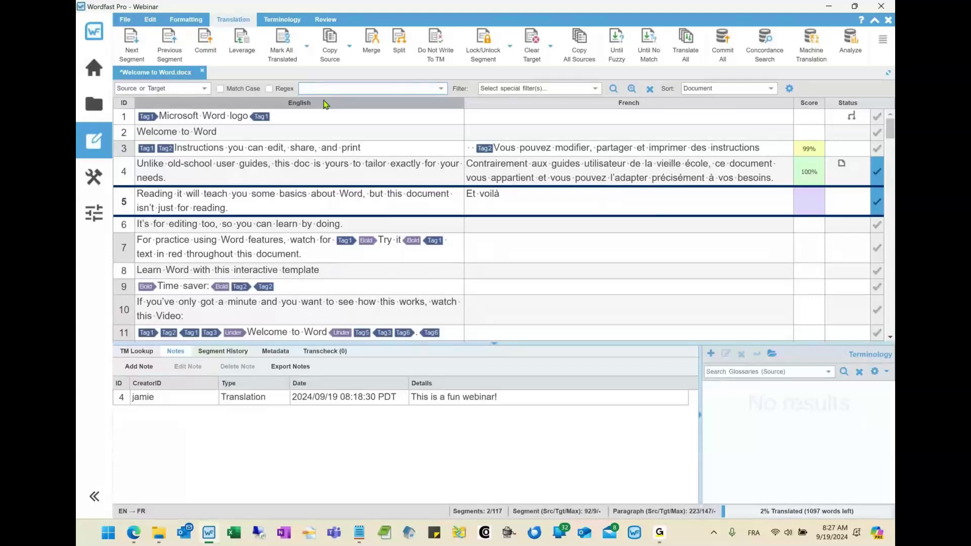
type("et")
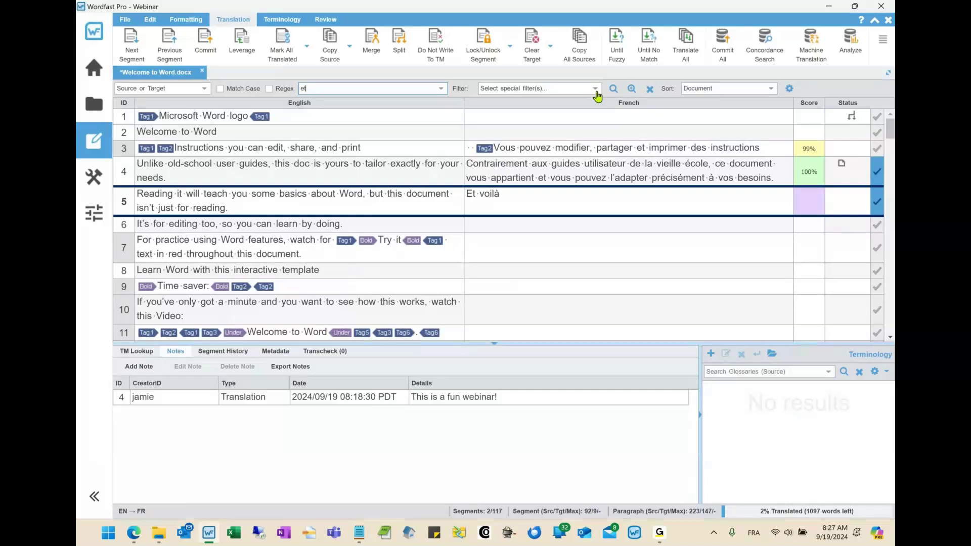
left_click(566, 89)
type("tqg")
key("BackSpace")
key("BackSpace")
type("ag")
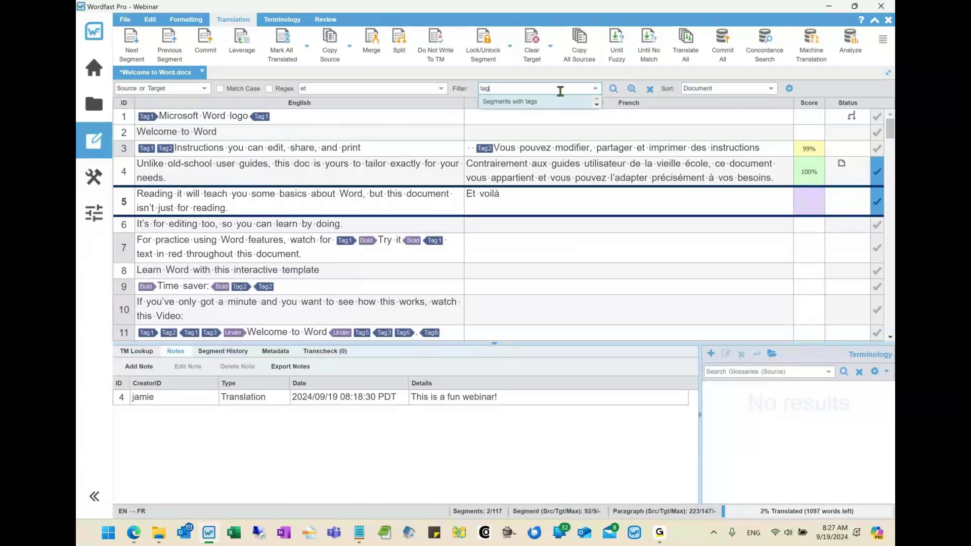
left_click(561, 101)
left_click(613, 90)
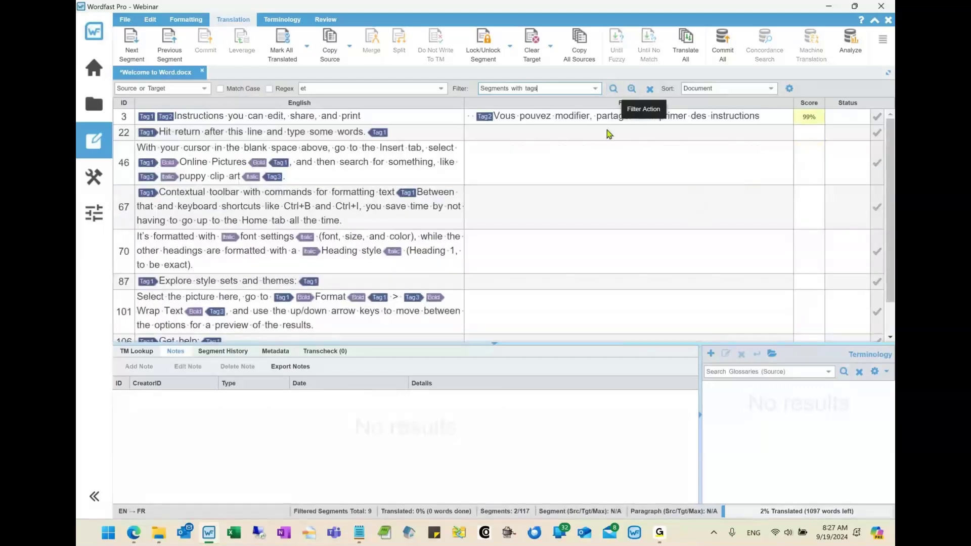
Step: Replace all occurrences of "et" with "XXXXXX" in the target of the filtered segments only, and reset the filter fields
left_click(830, 135)
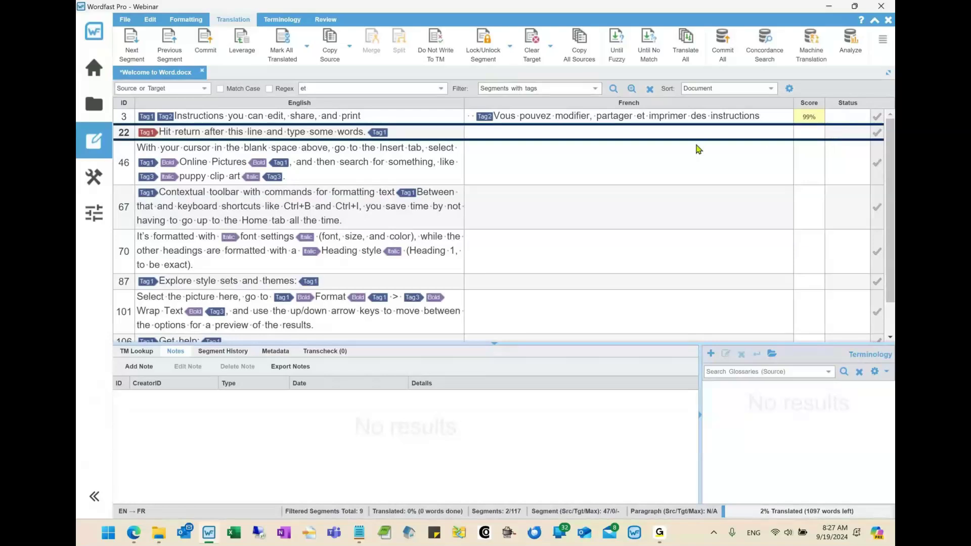
key("ctrl+f")
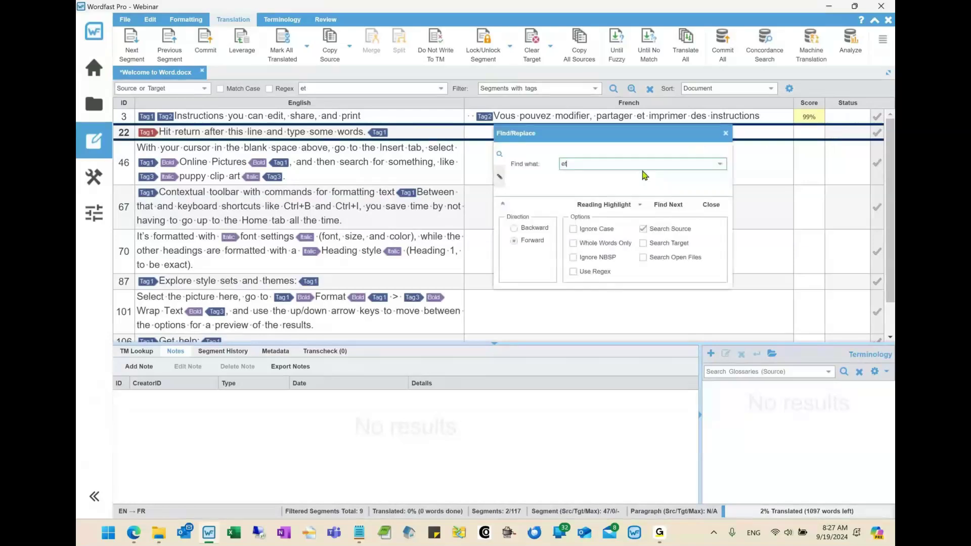
left_click(644, 243)
key("ctrl+h")
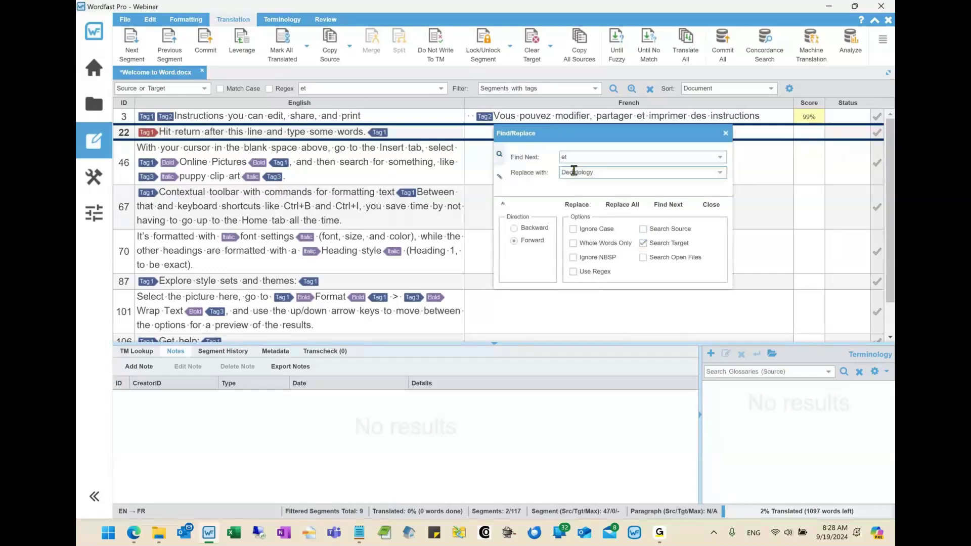
double_click(574, 172)
type("XXXXXX")
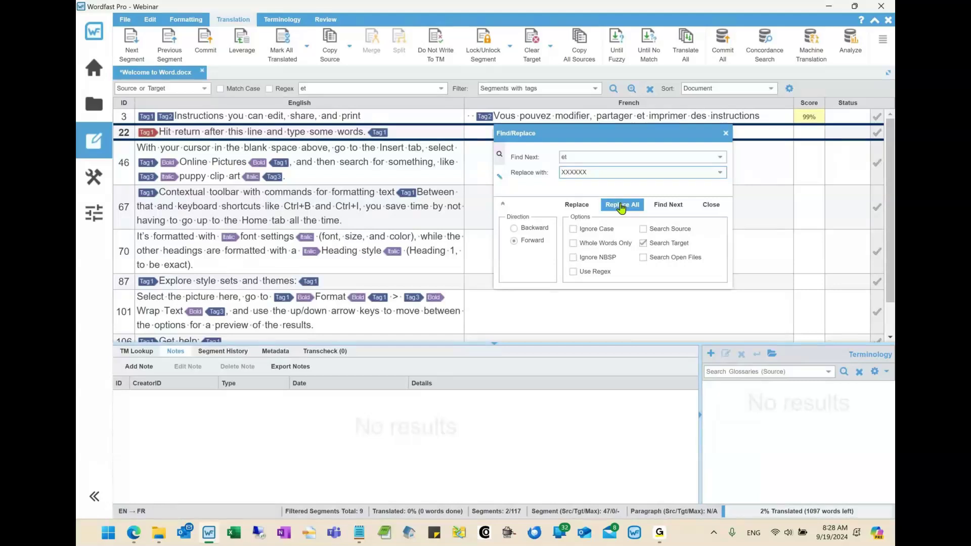
left_click(622, 205)
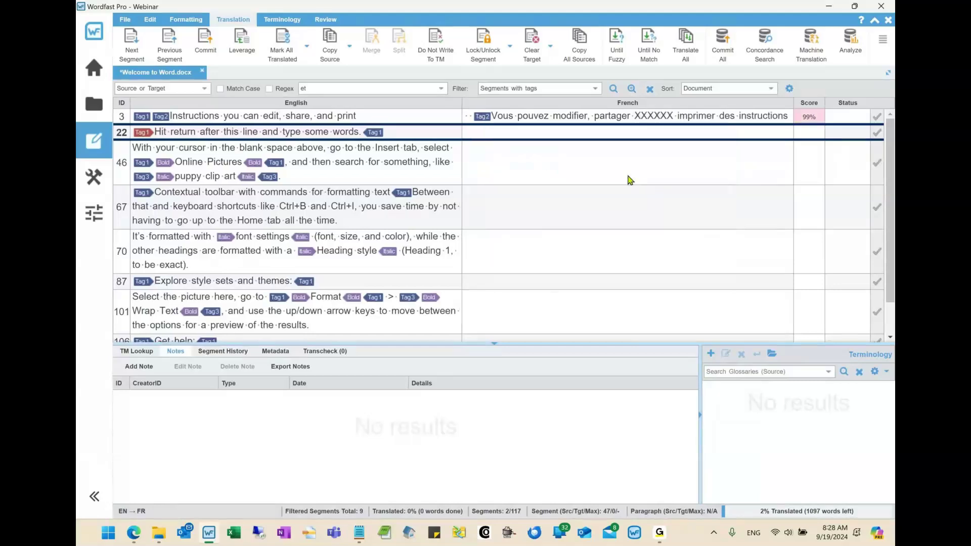
left_click(649, 90)
scroll(657, 212, "up", 6)
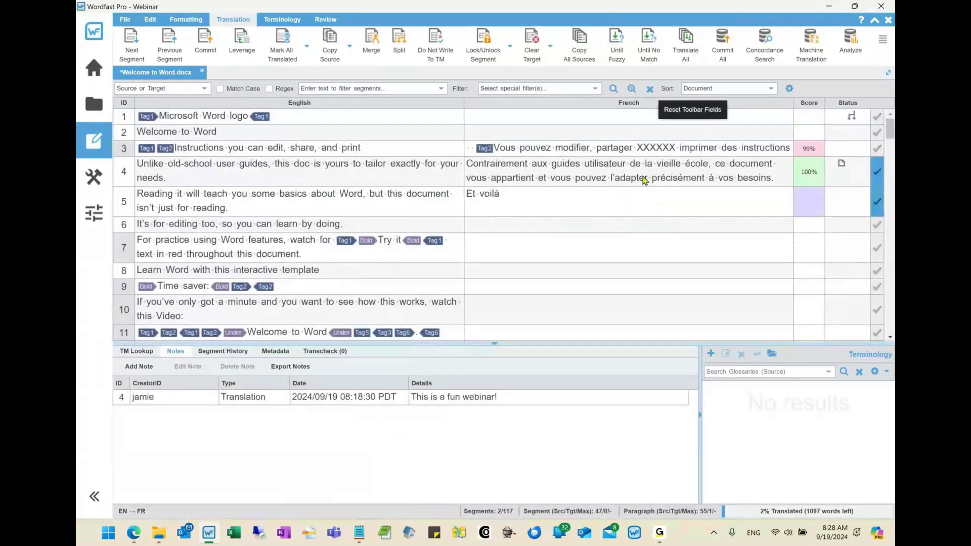
Step: Compare the word "et" in the French targets of segments 4 and 5, which lie outside the filtered replacement
double_click(540, 178)
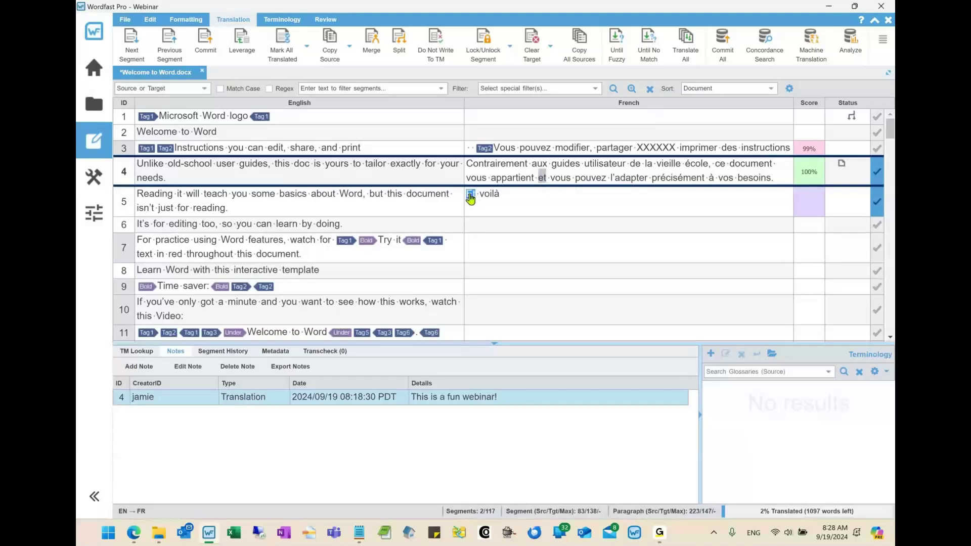
double_click(470, 194)
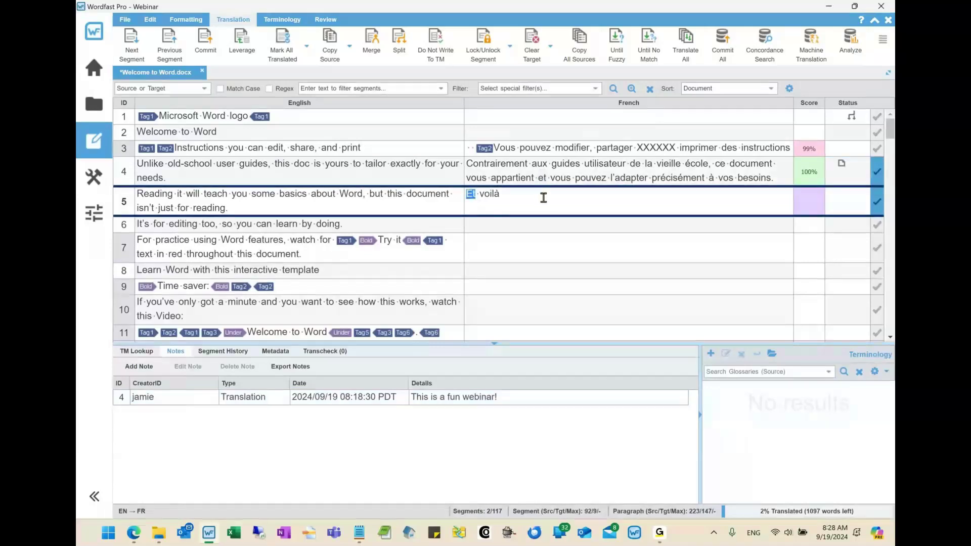
left_click(591, 194)
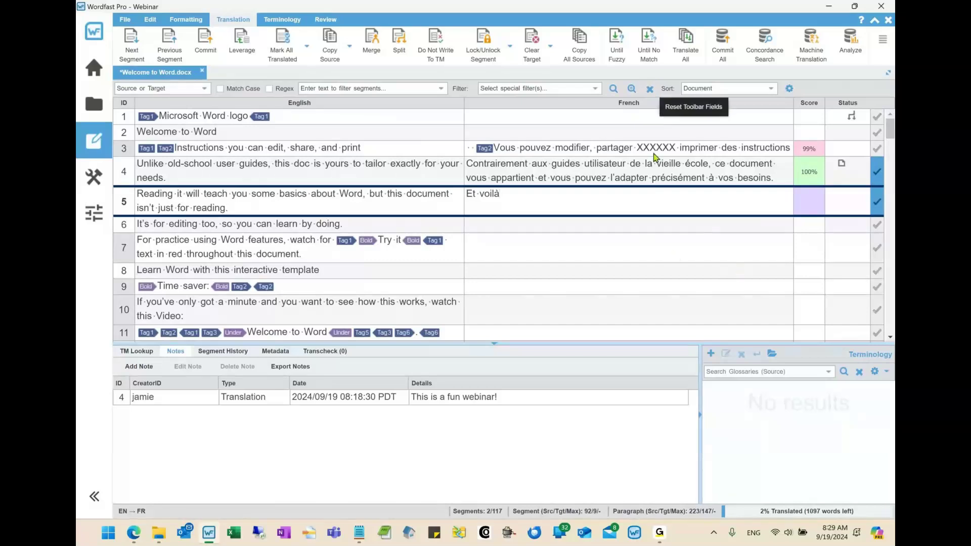
Step: Translate all segments from the translation memory, return to the first segment, and review the populated French targets
left_click(686, 54)
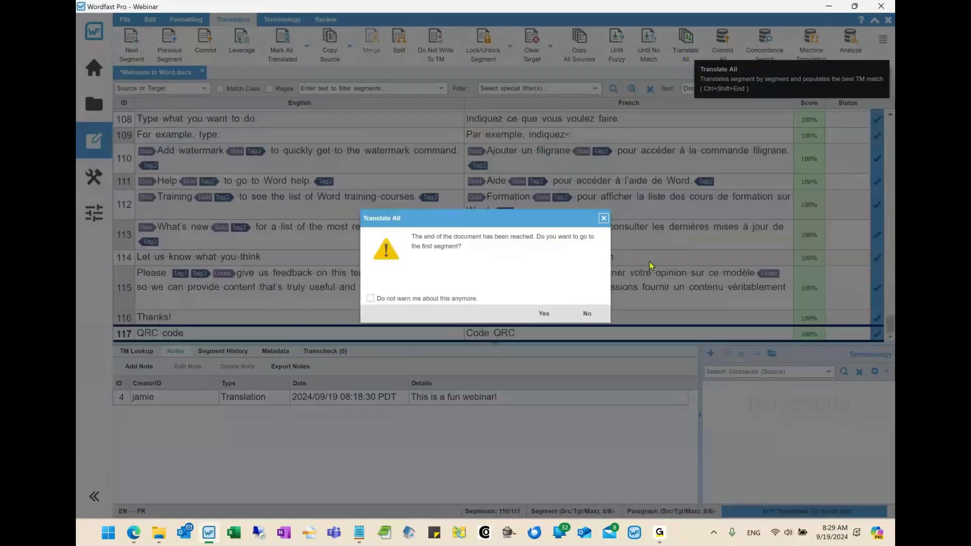
left_click(543, 316)
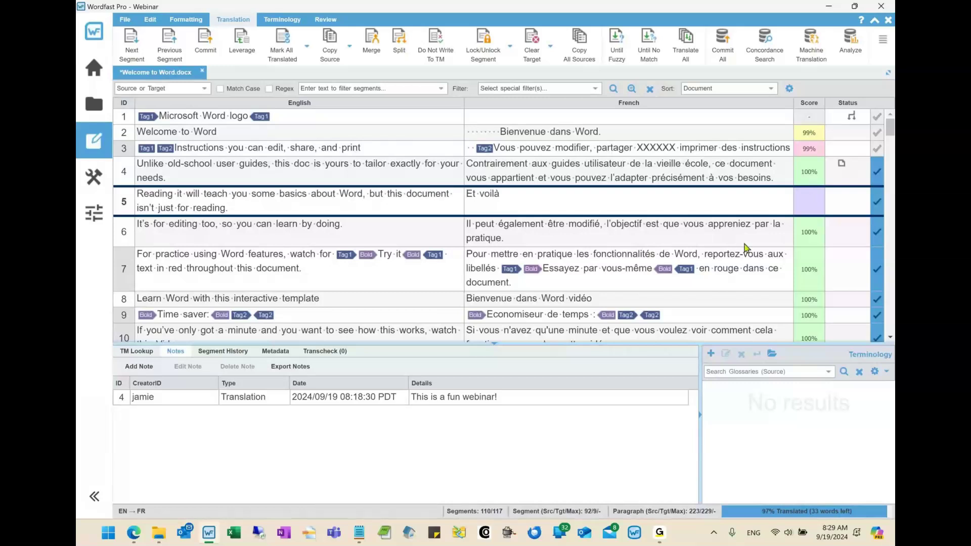
scroll(744, 247, "down", 20)
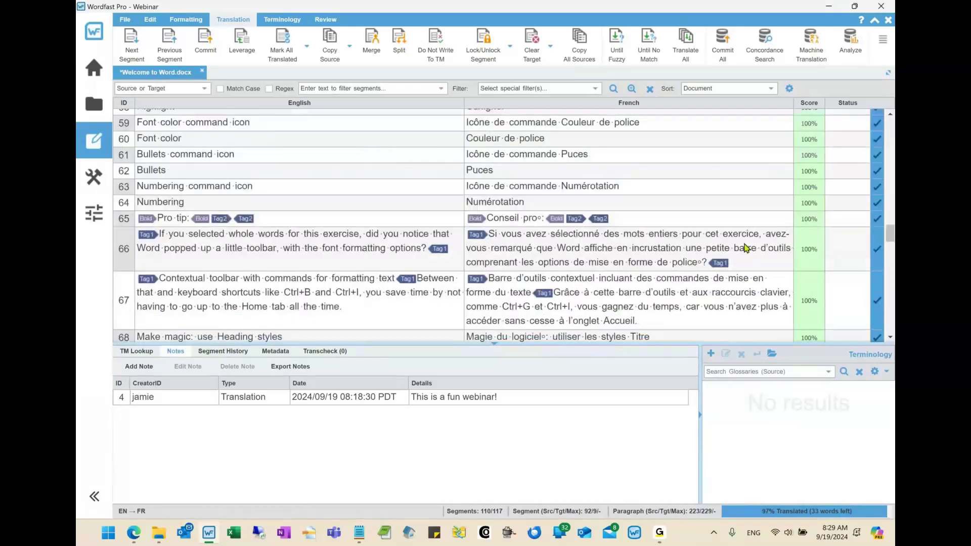
scroll(747, 248, "up", 3)
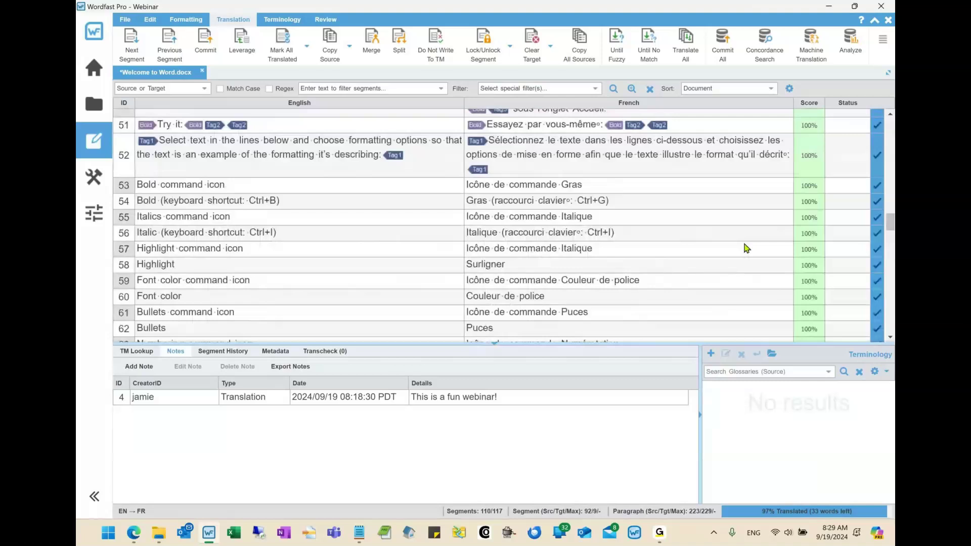
scroll(746, 248, "up", 2)
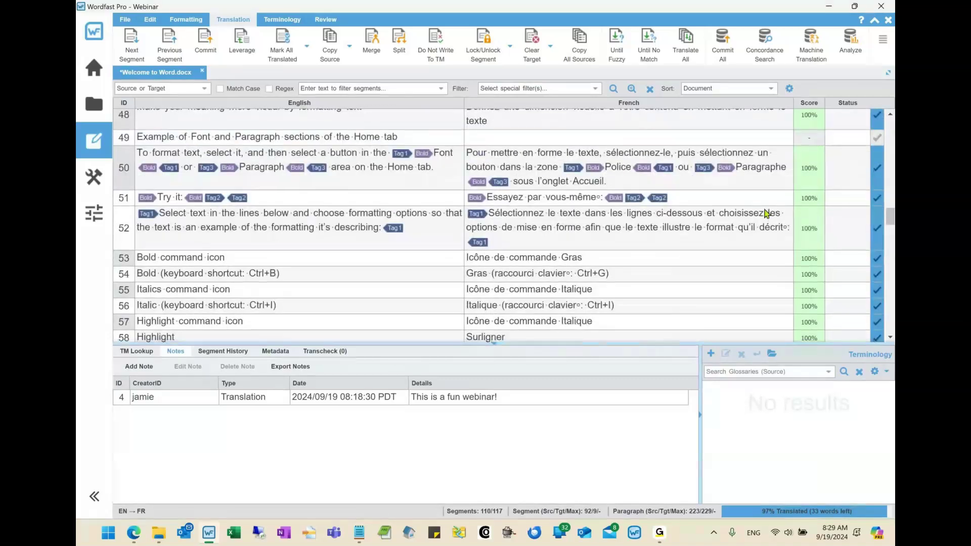
scroll(766, 213, "down", 10)
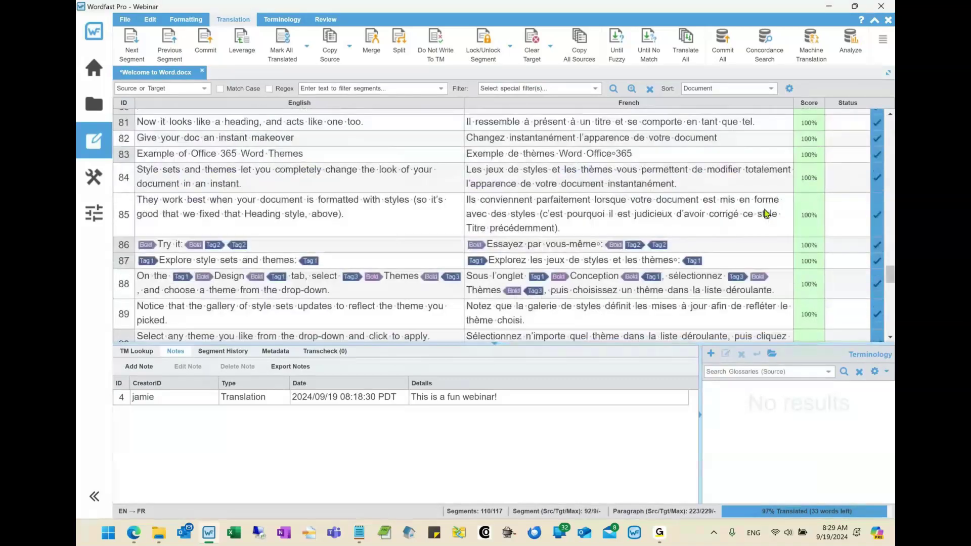
scroll(766, 213, "up", 20)
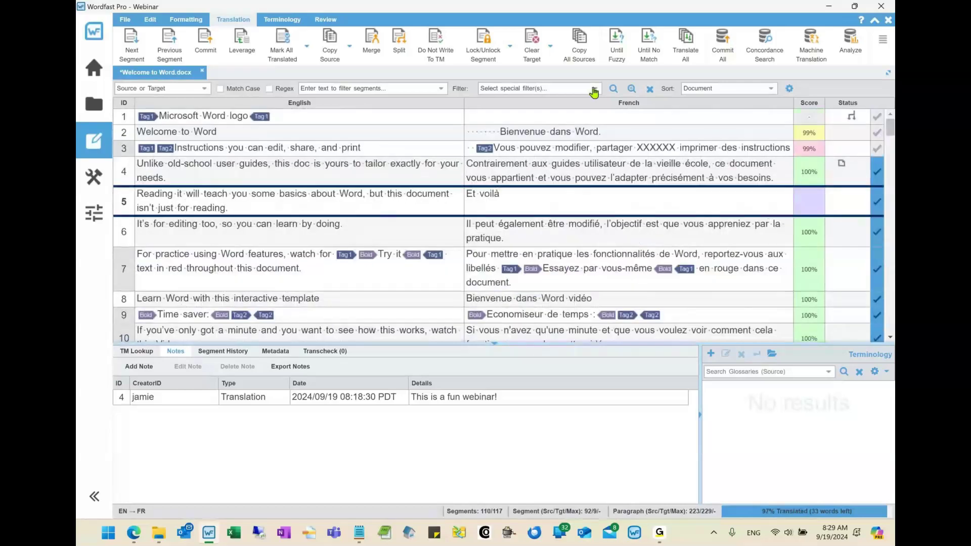
Step: Search the special filters for "segments", browse the available filters, and reset the filter fields
left_click(573, 88)
type("segm")
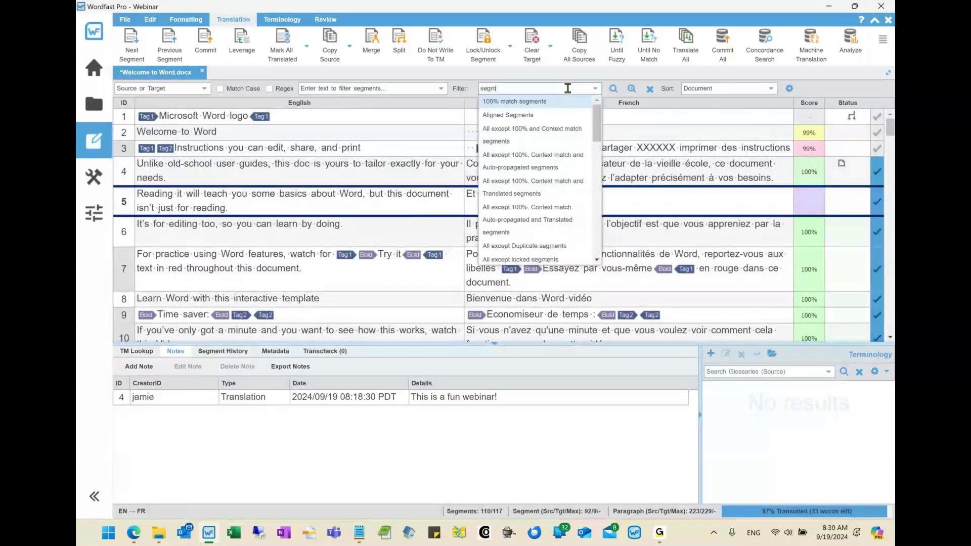
type("ents")
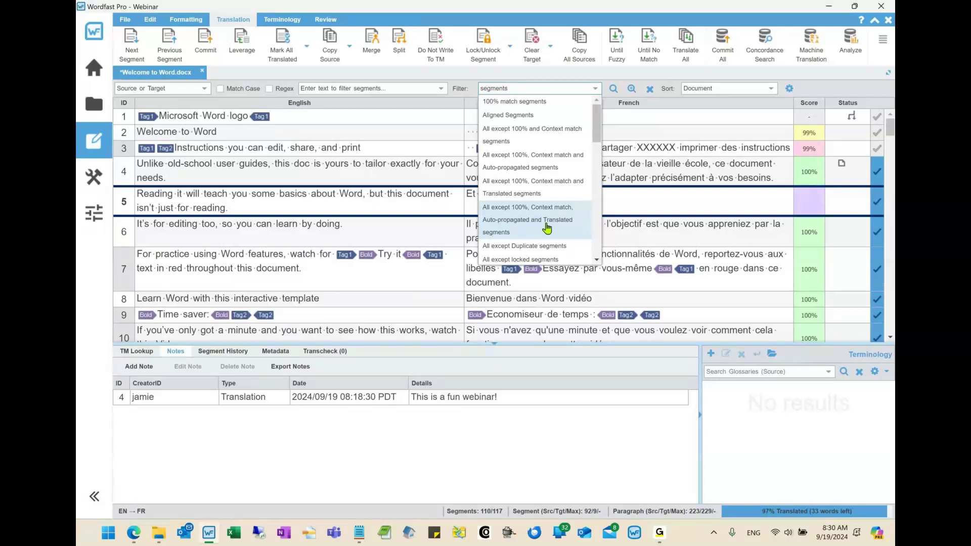
left_click_drag(596, 128, 596, 168)
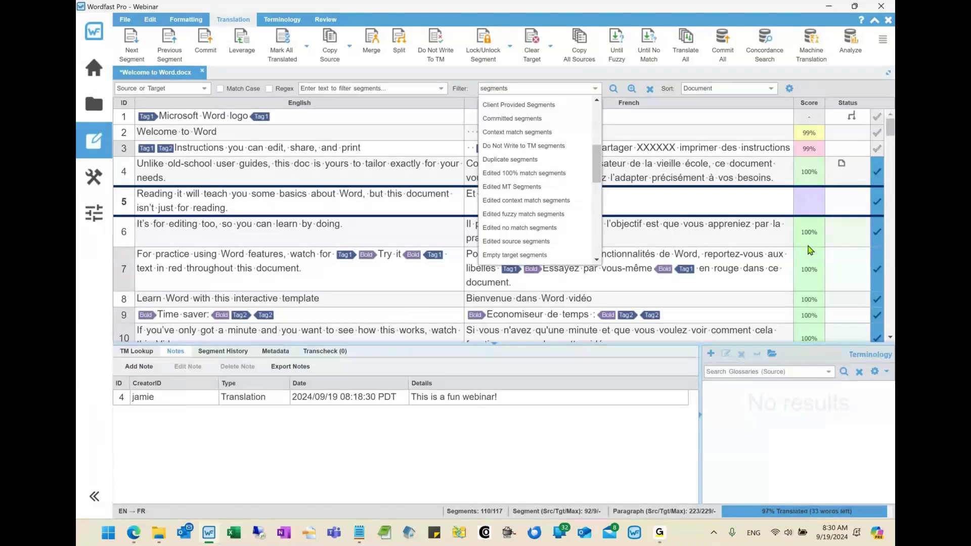
left_click(650, 90)
left_click(650, 91)
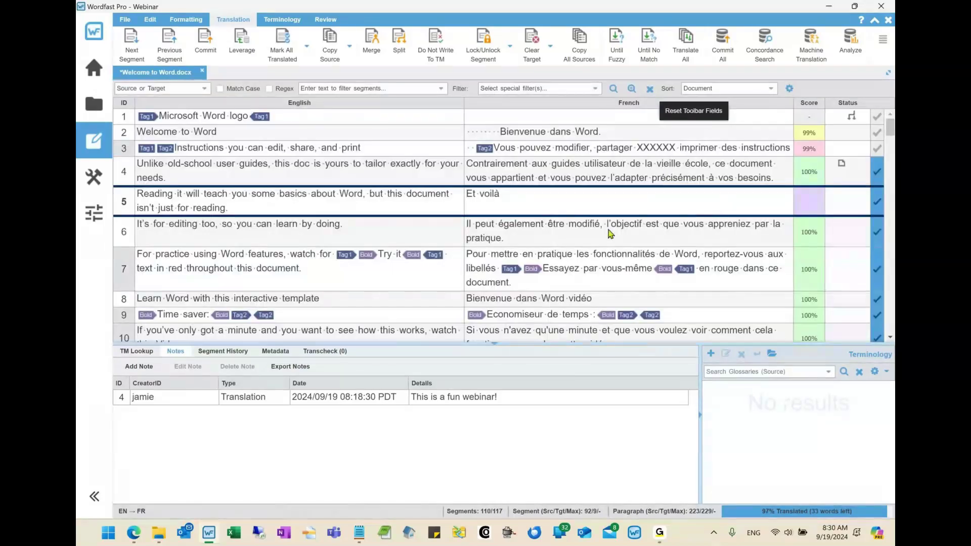
Step: Replace the word "pratique" with "CHANGE" in segment 6's French target, keeping the final period
left_click(602, 233)
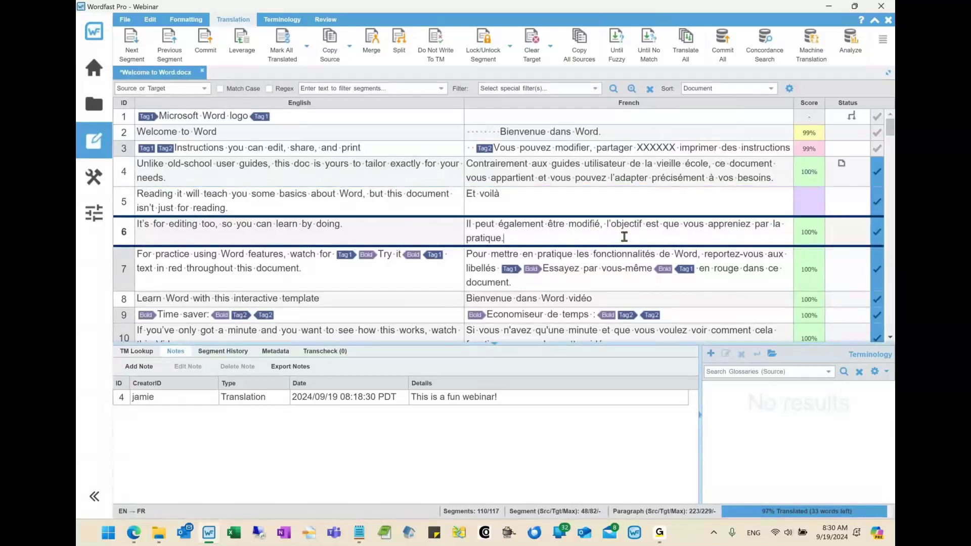
double_click(484, 238)
type("CHANGE.")
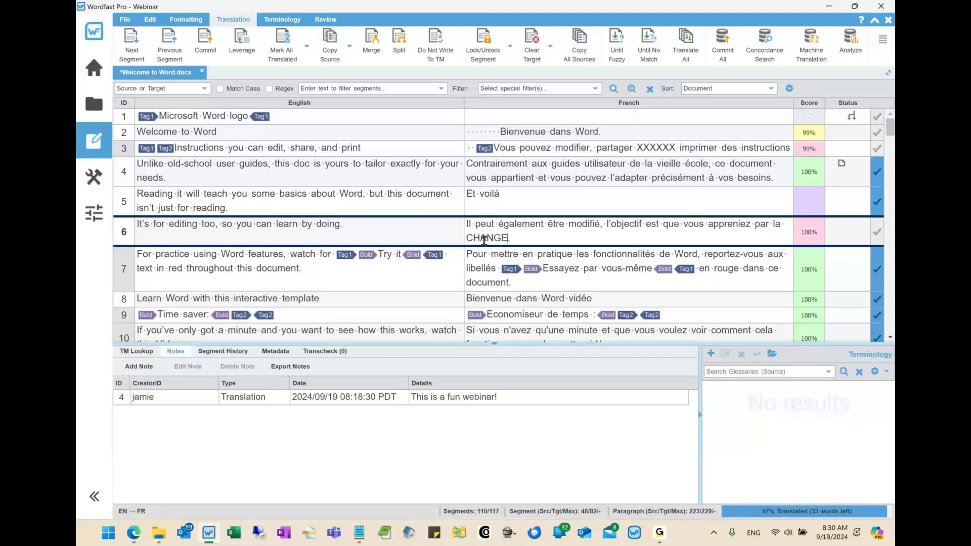
left_click(548, 89)
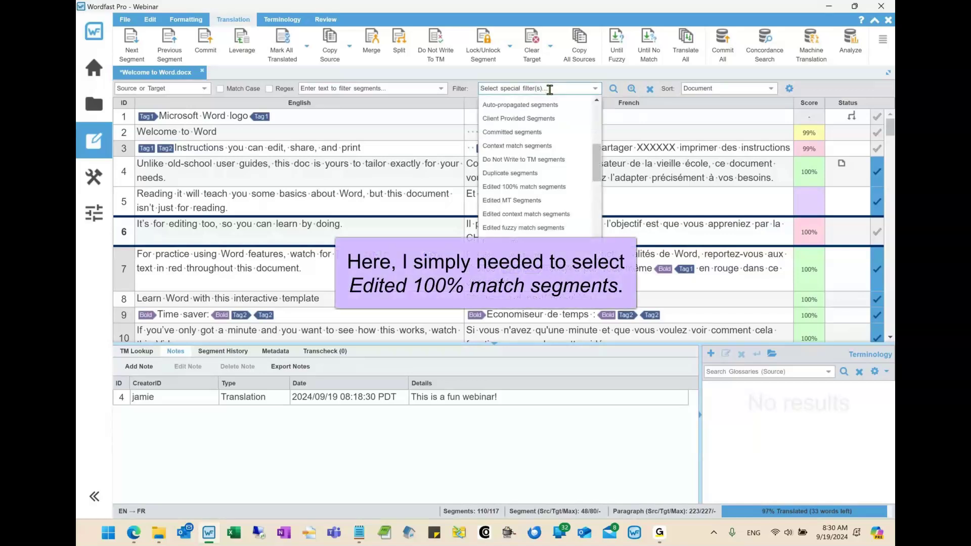
type("segment")
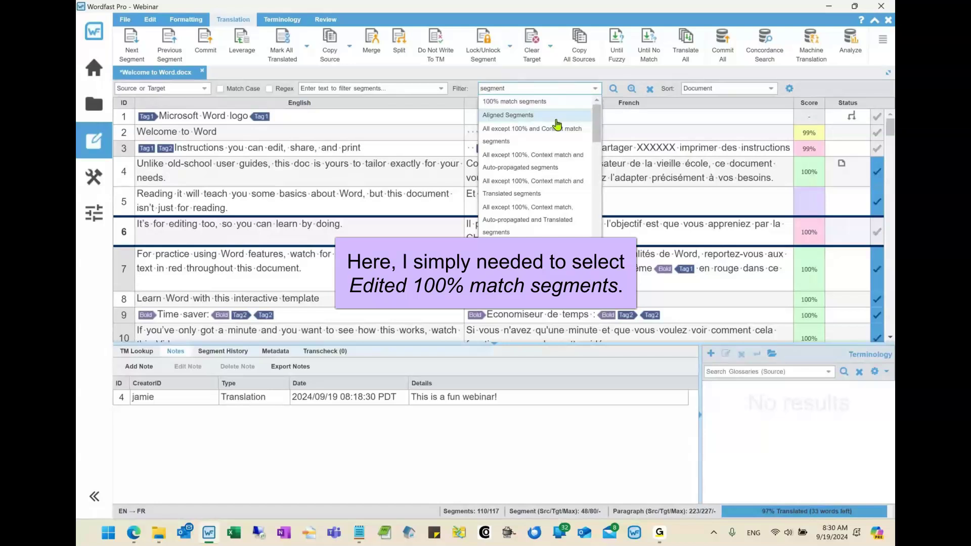
type("s")
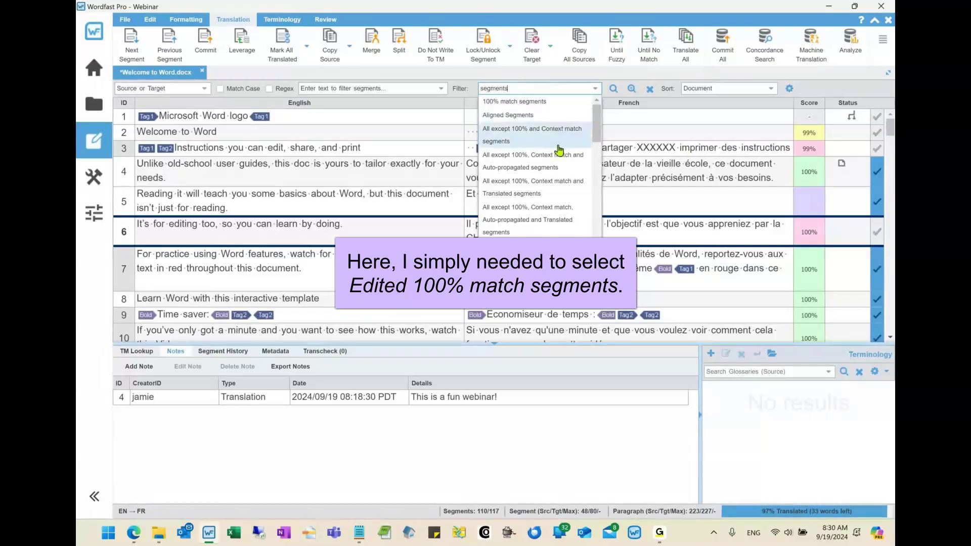
left_click_drag(597, 123, 558, 89)
Step: Filter the document cumulatively by the special filter "Modified segments"
double_click(559, 88)
type("m")
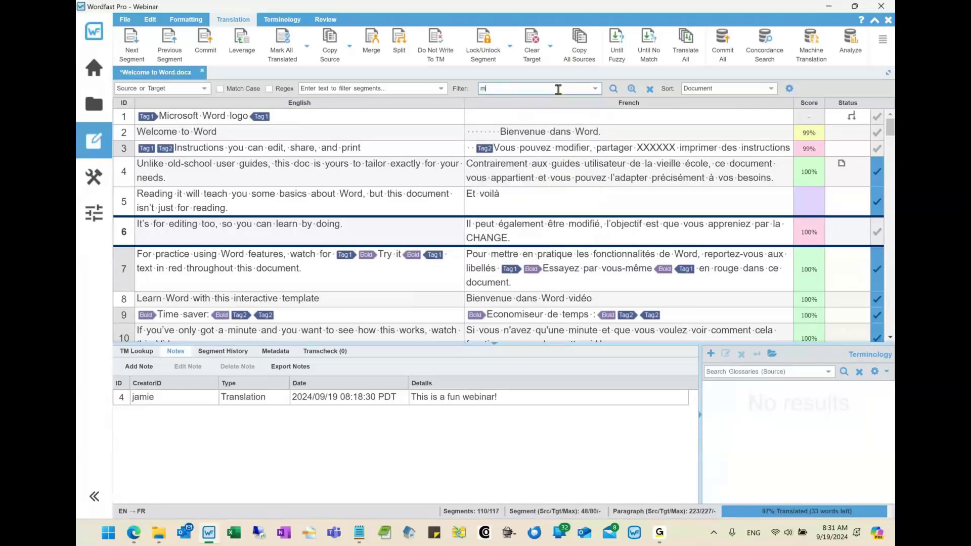
type("odified segments")
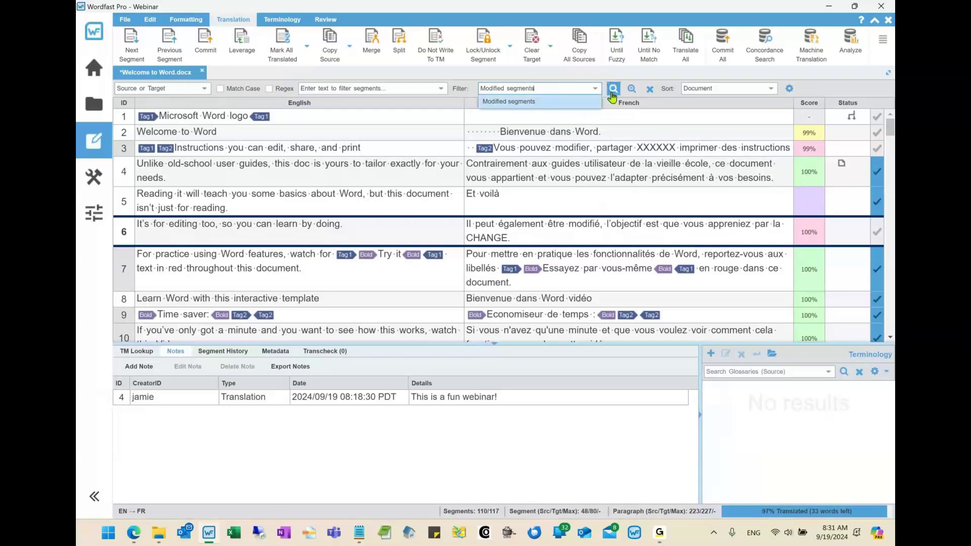
left_click(631, 89)
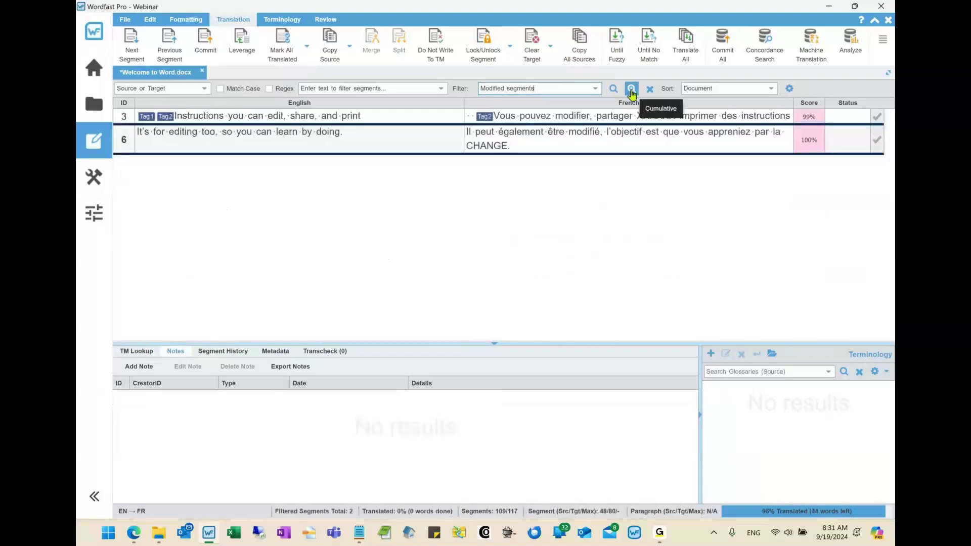
Step: Try to add the special filter "100% match segments" to the modified segments filter, and reset the filter fields
left_click(563, 91)
type("100")
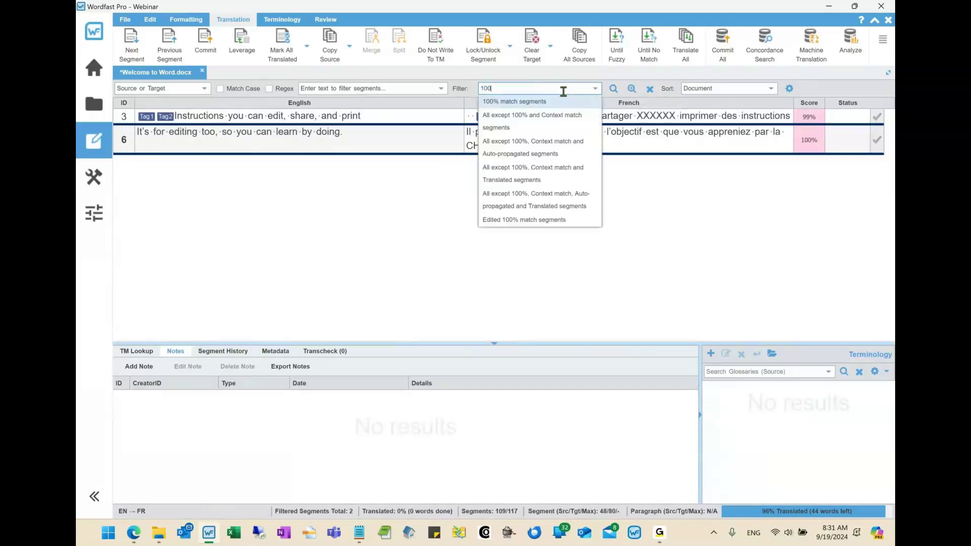
left_click(551, 102)
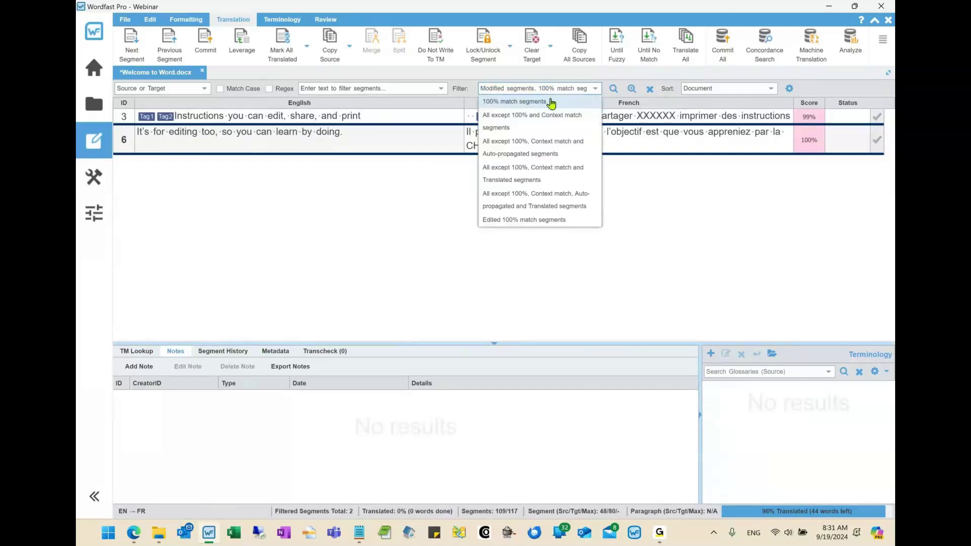
left_click(559, 89)
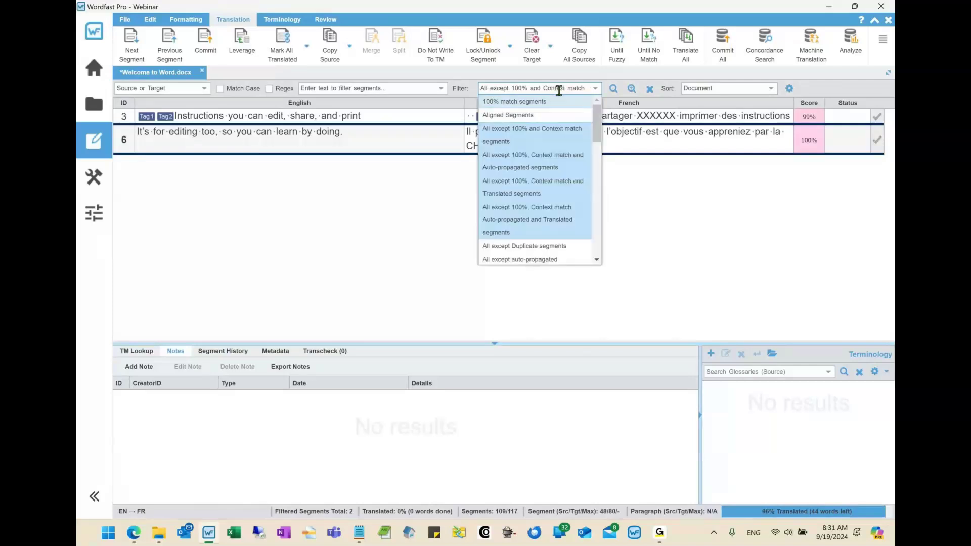
triple_click(540, 90)
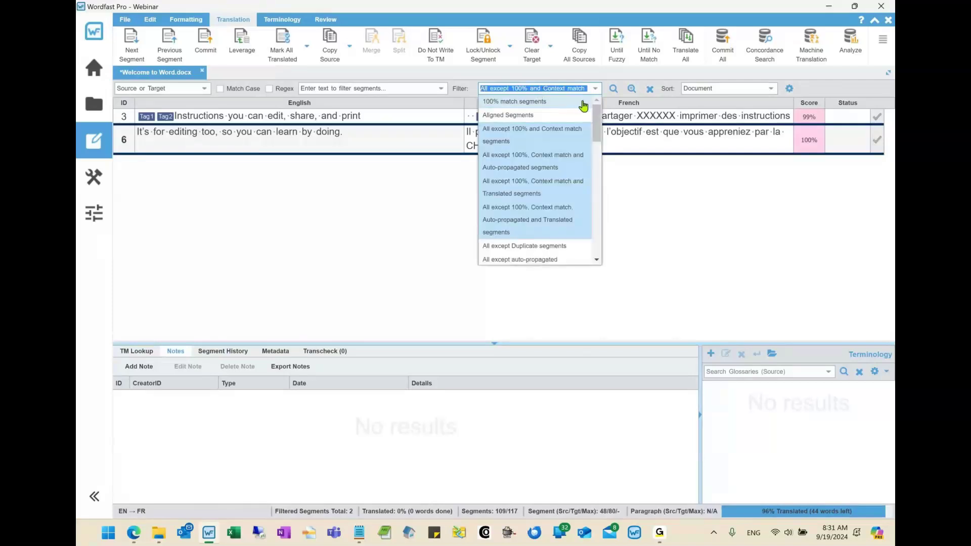
left_click(530, 160)
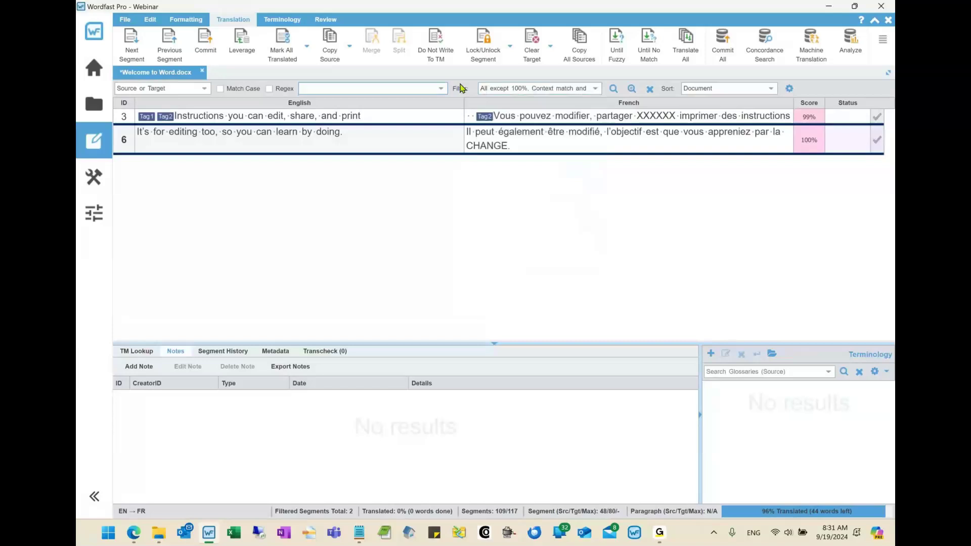
left_click(486, 88)
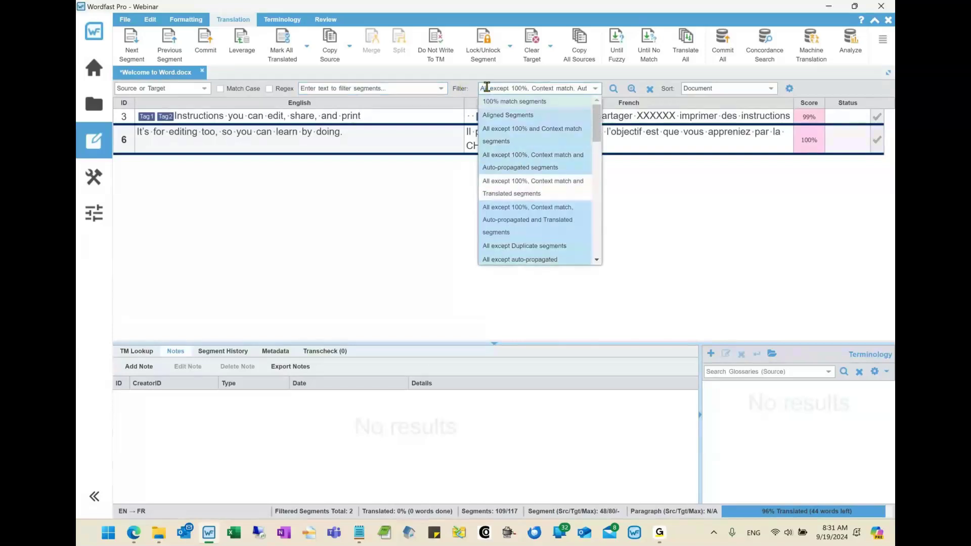
left_click(648, 89)
left_click(648, 91)
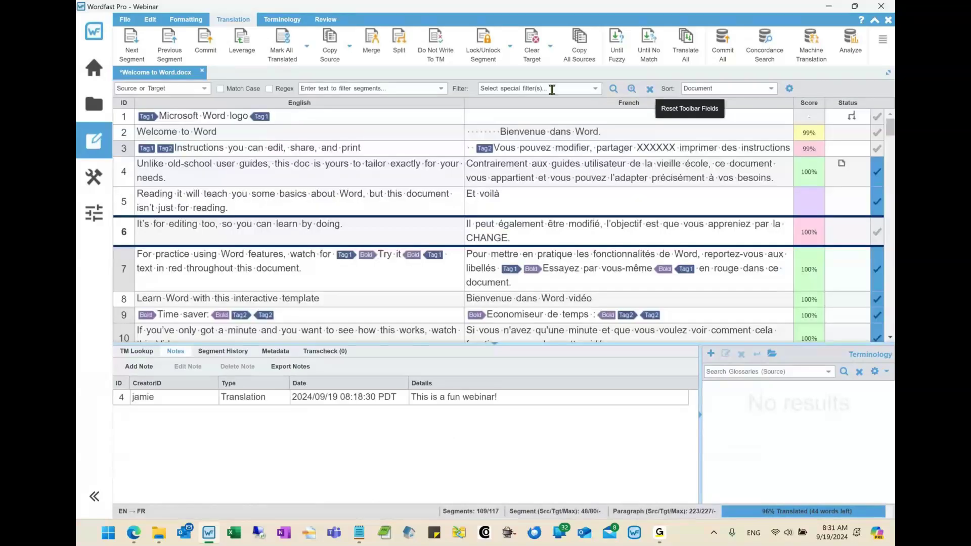
Step: Filter the document cumulatively by the special filter "100% match segments"
left_click(549, 89)
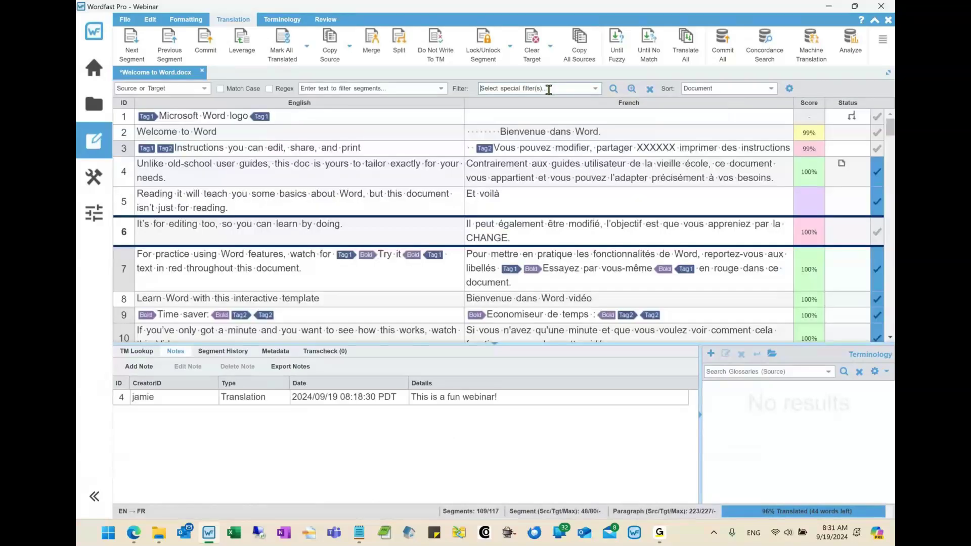
type("100")
left_click(548, 101)
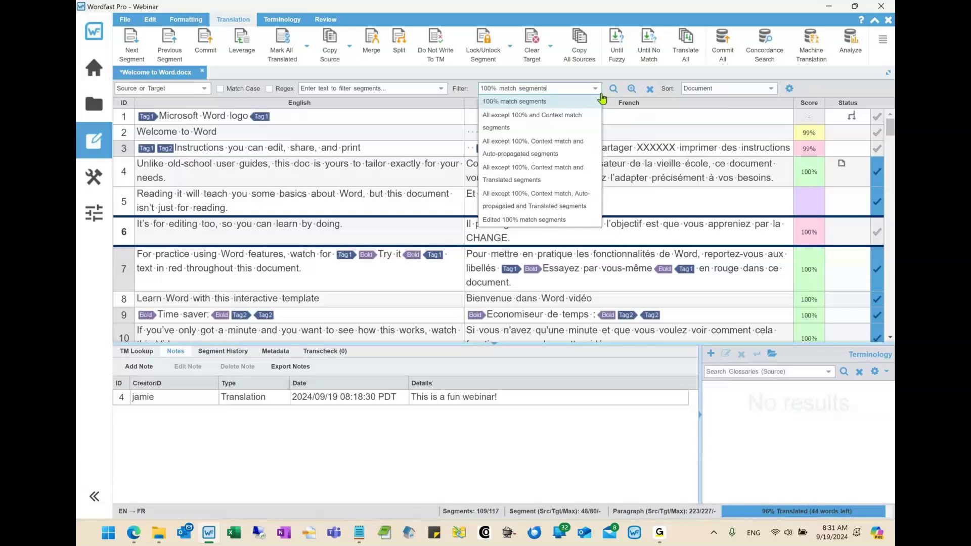
left_click(632, 90)
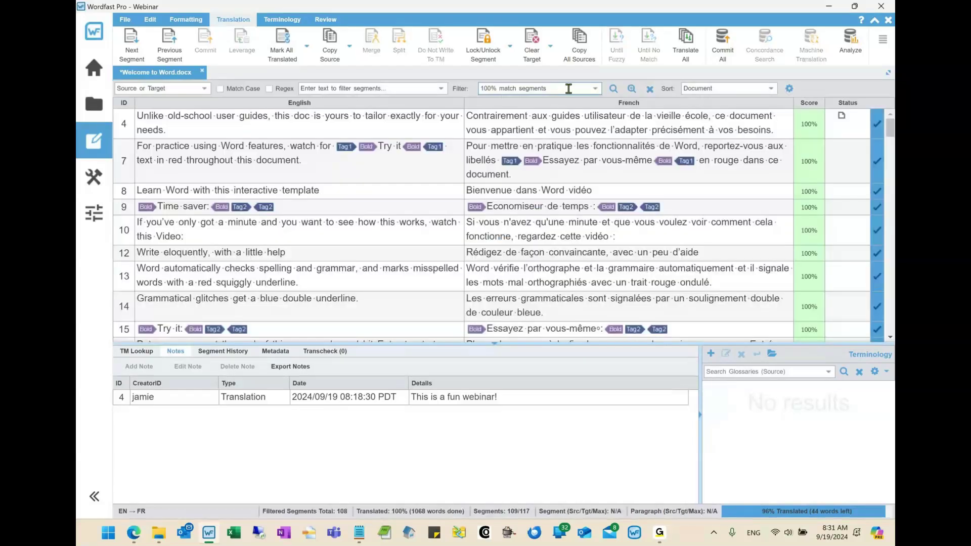
Step: Apply "Modified segments" cumulatively on top of the 100% match filter, and reset the filter fields
left_click(568, 88)
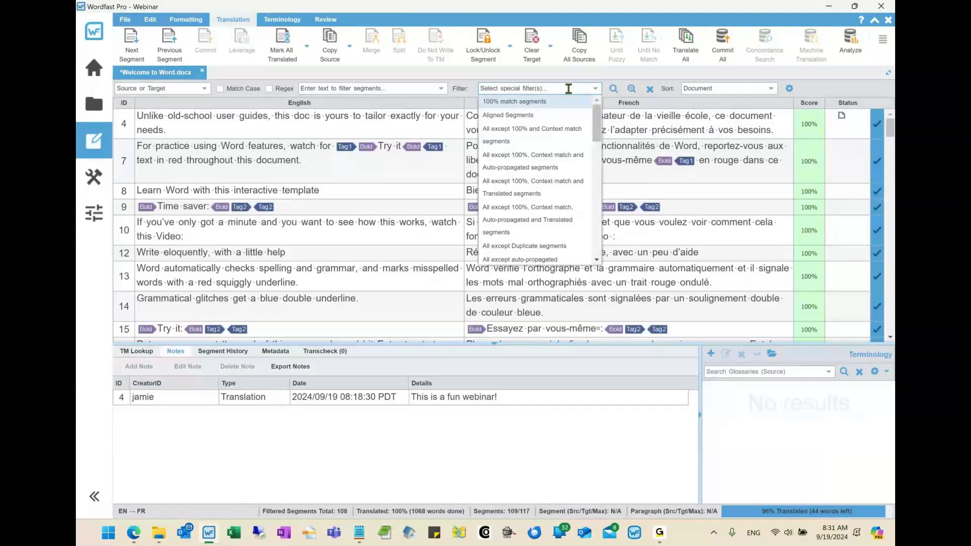
type("mot")
left_click(631, 90)
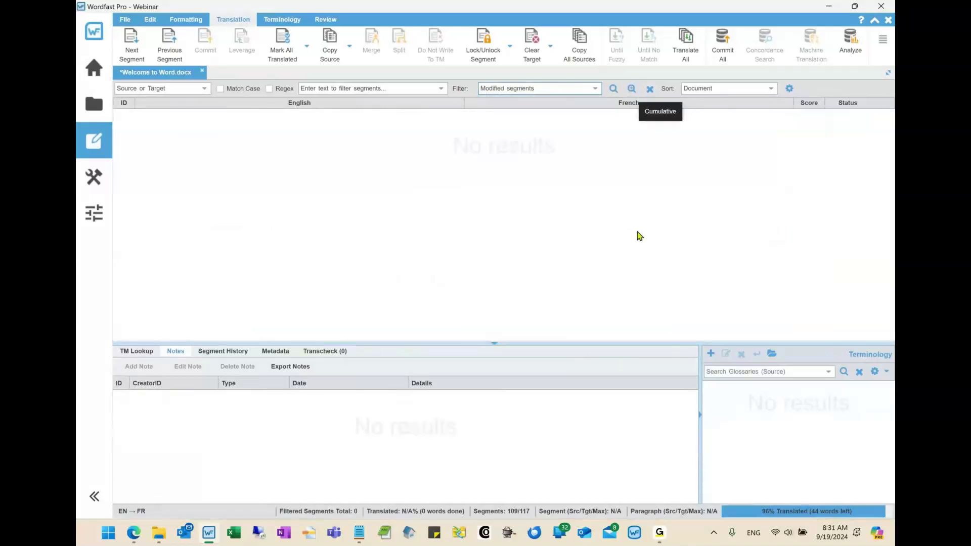
left_click(650, 88)
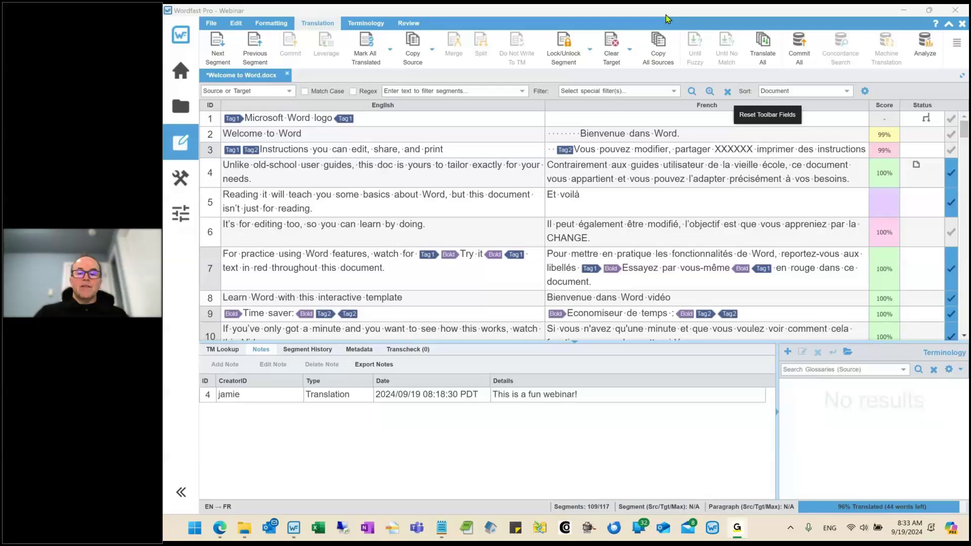
Step: Reset the filter fields and look up the special filters matching "rev"
left_click(727, 92)
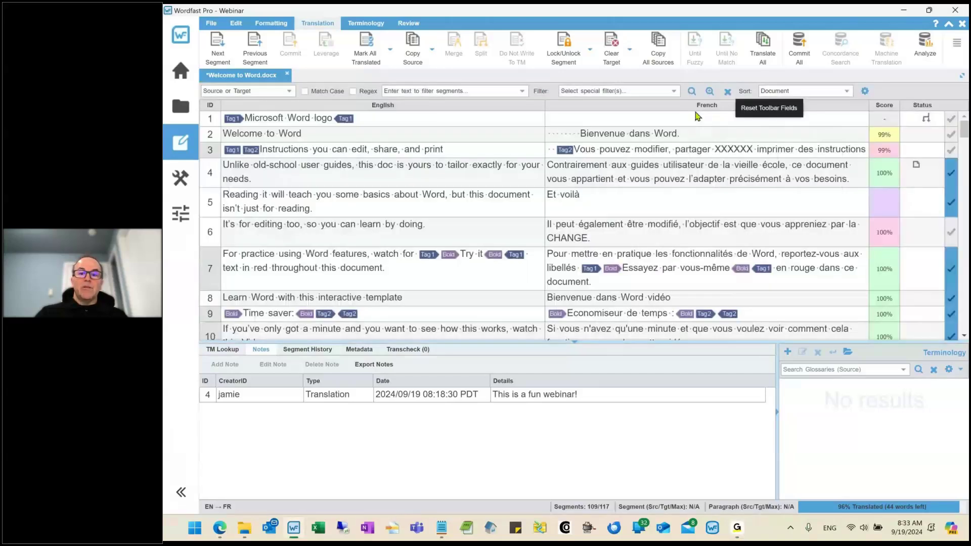
left_click(635, 91)
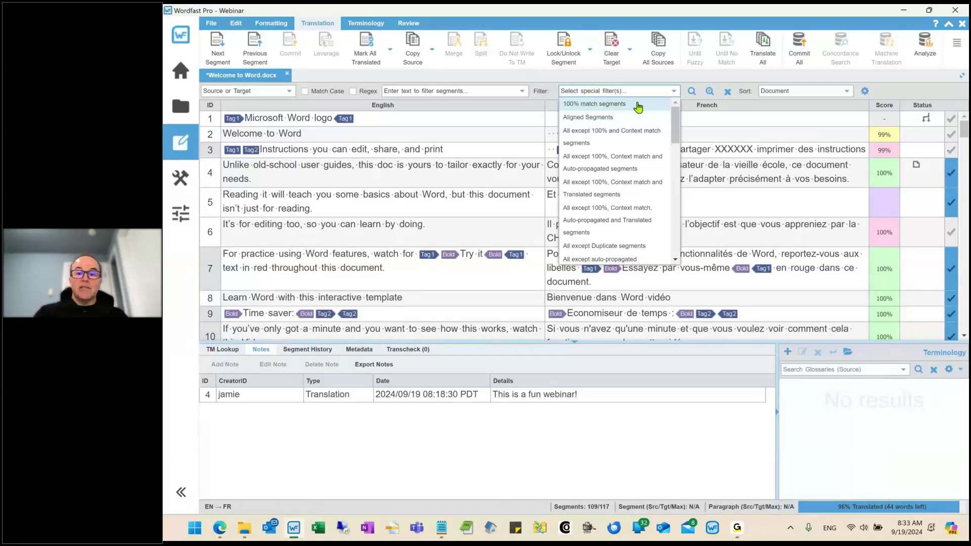
left_click_drag(674, 122, 645, 94)
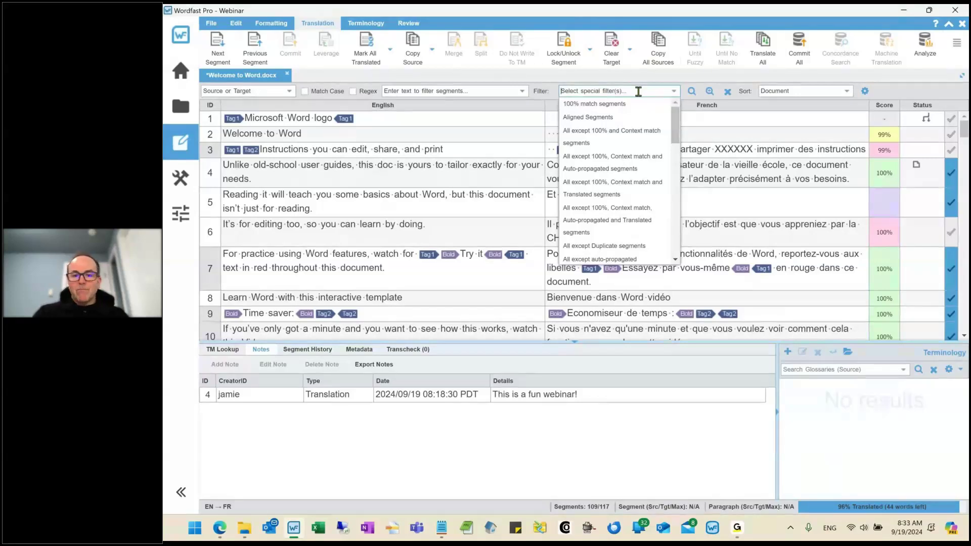
type("rev")
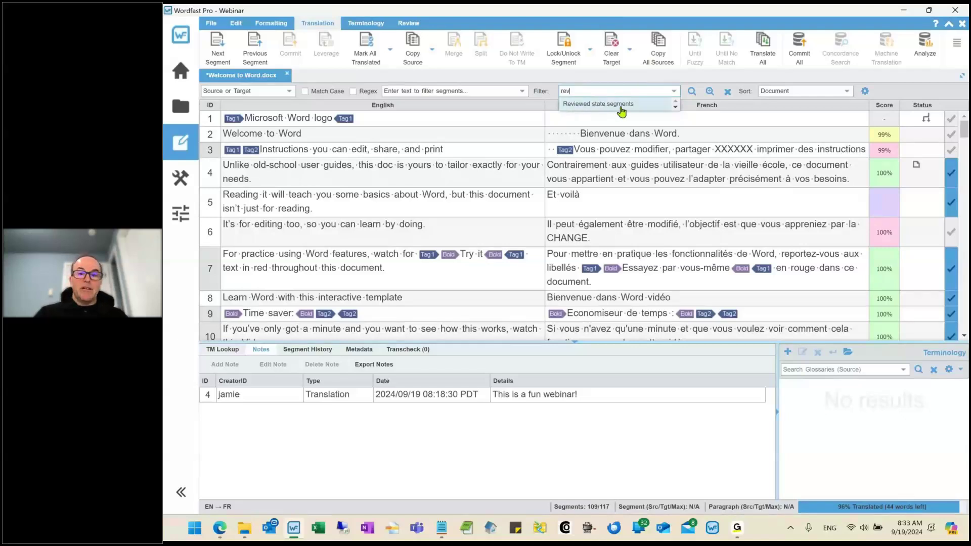
key("BackSpace")
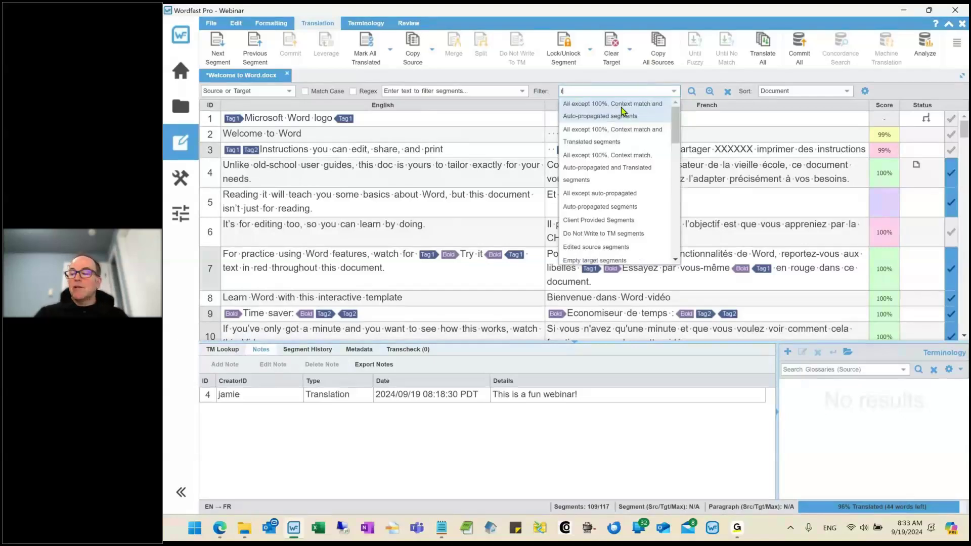
Step: Look up the special filters matching "fuzz" and those matching "mt", clearing the filter entry after each
key("BackSpace")
type("fuzz")
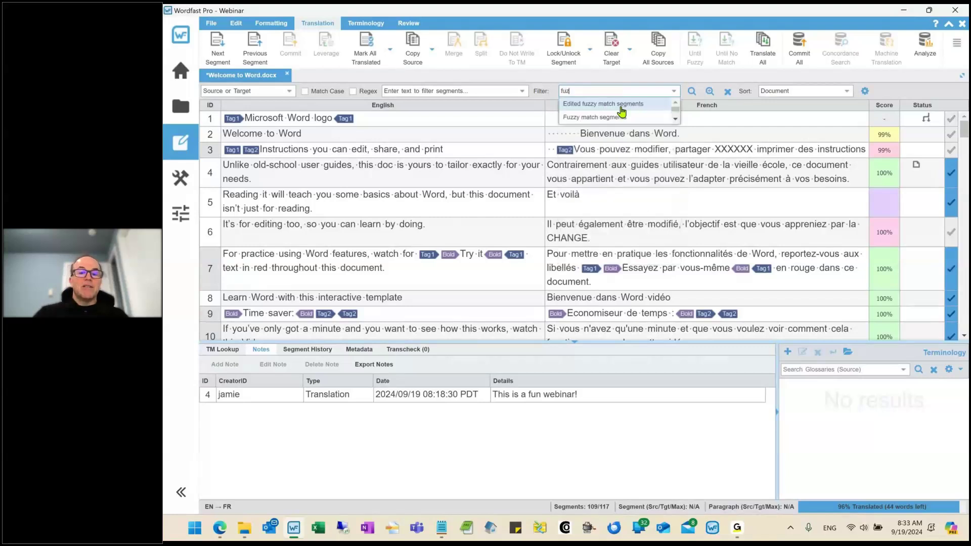
key("BackSpace")
key("BackSpace")
key("BackSpace")
key("BackSpace")
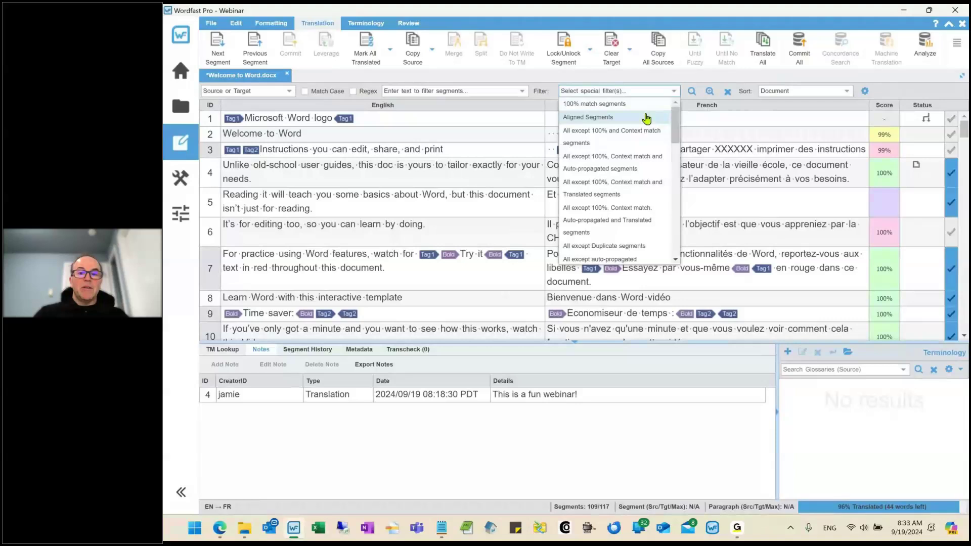
type("mt")
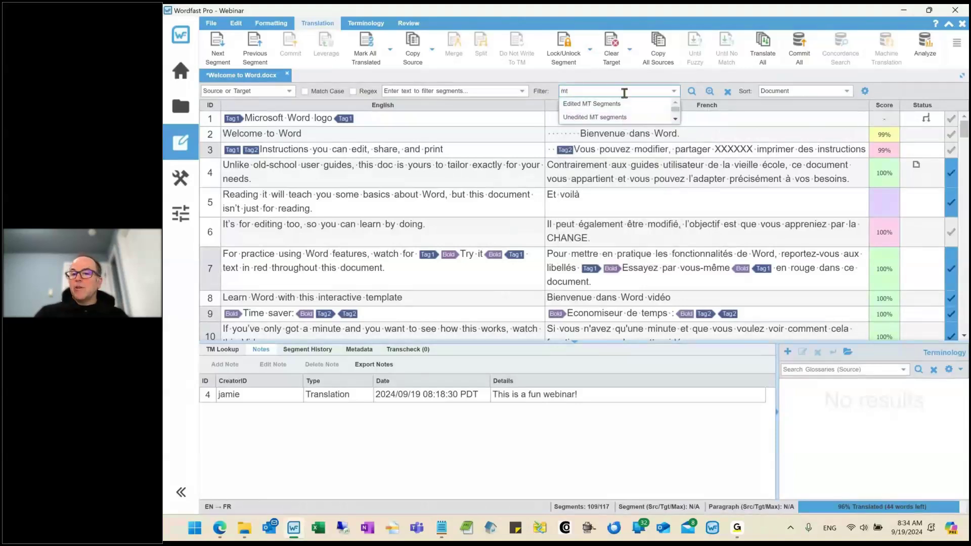
key("BackSpace")
key("BackSpace")
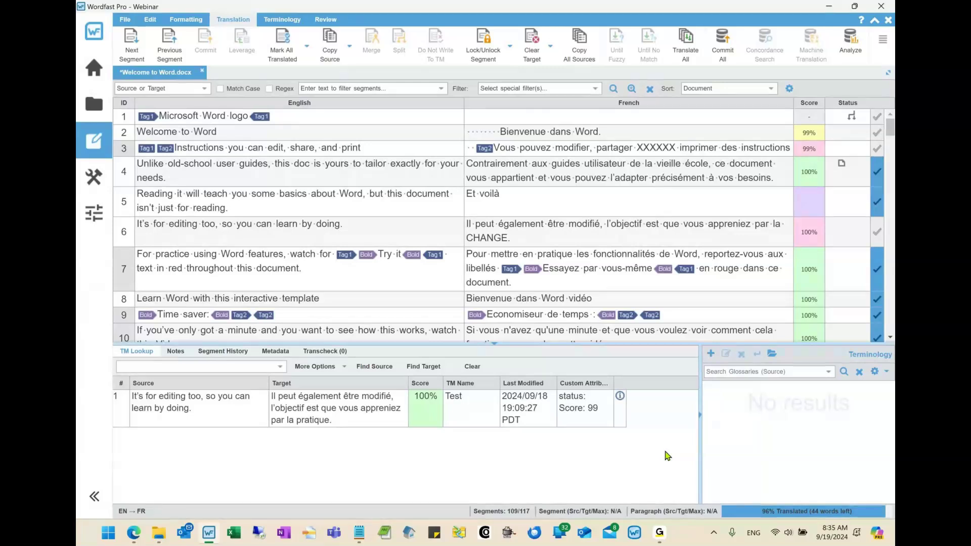
Step: Look up the special filters matching "ex" and clear the filter entry
left_click(558, 89)
type("ex")
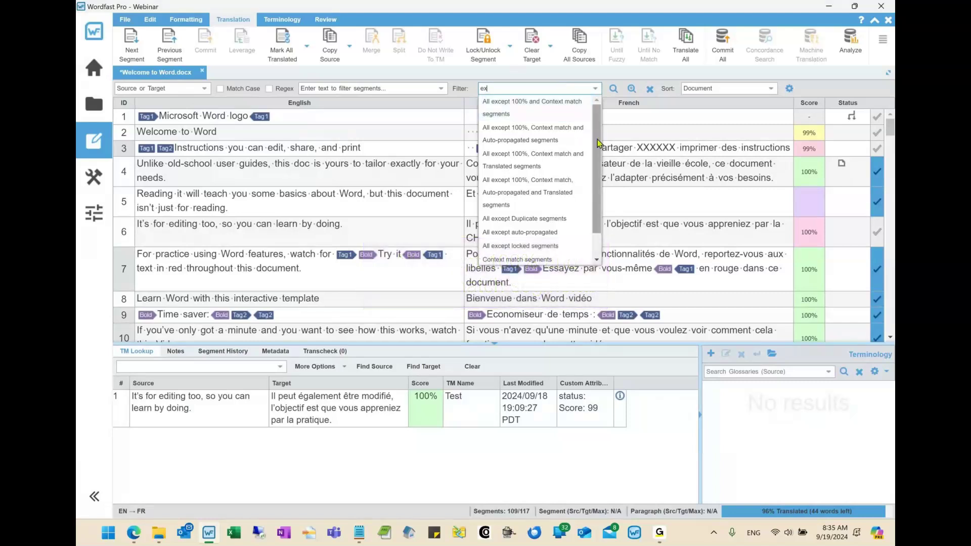
key("BackSpace")
key("BackSpace")
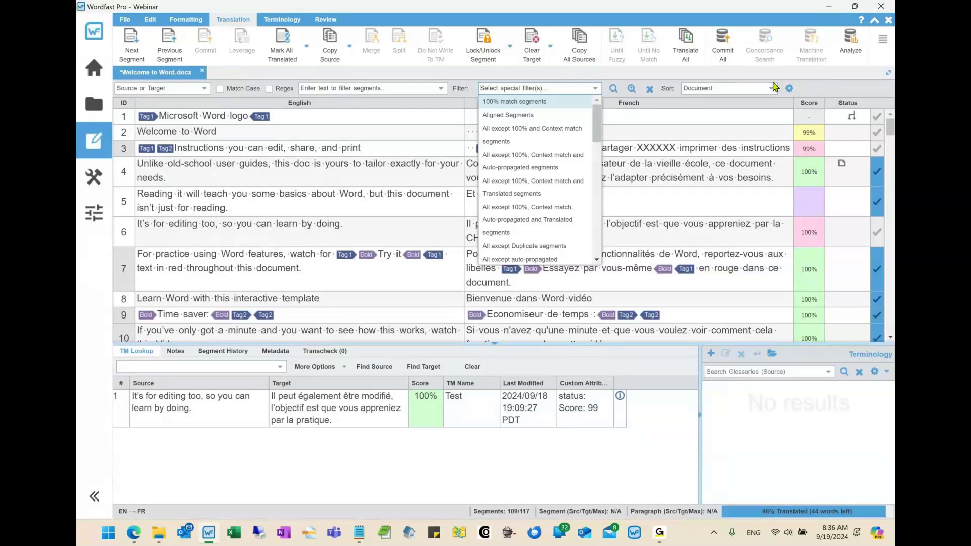
Step: Filter the document by the special filter "No match segments"
type("no")
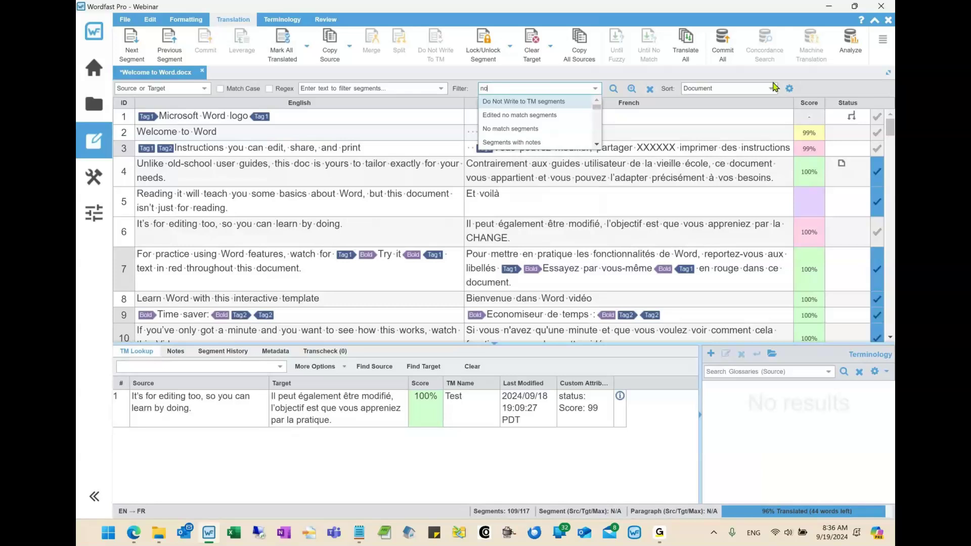
left_click(547, 130)
left_click(614, 89)
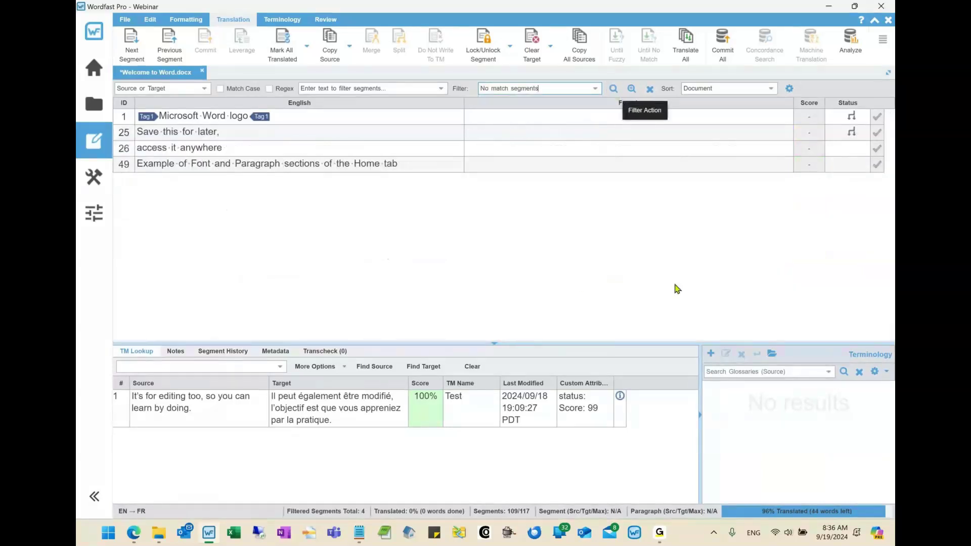
Step: Run Transcheck All on the document and close the Transcheck summary
left_click(329, 19)
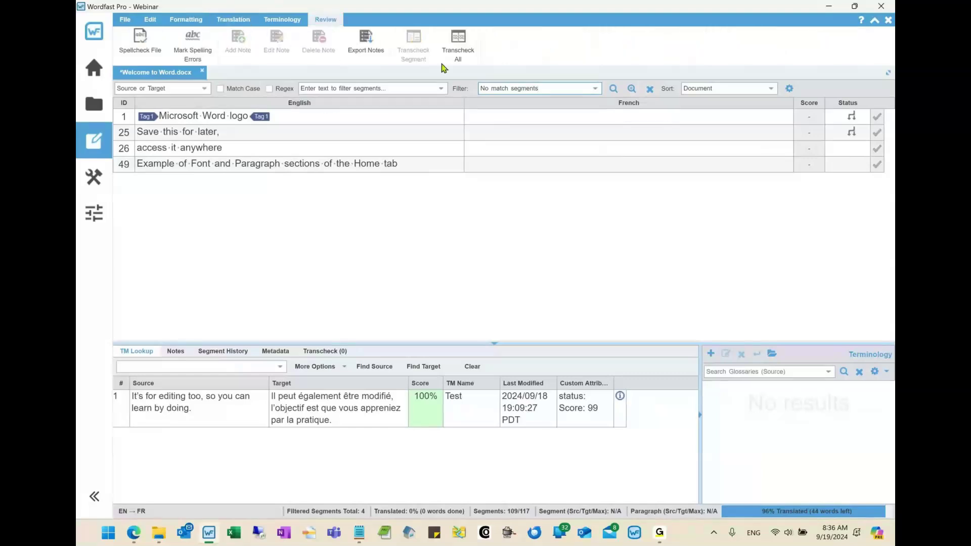
left_click(458, 56)
left_click(615, 331)
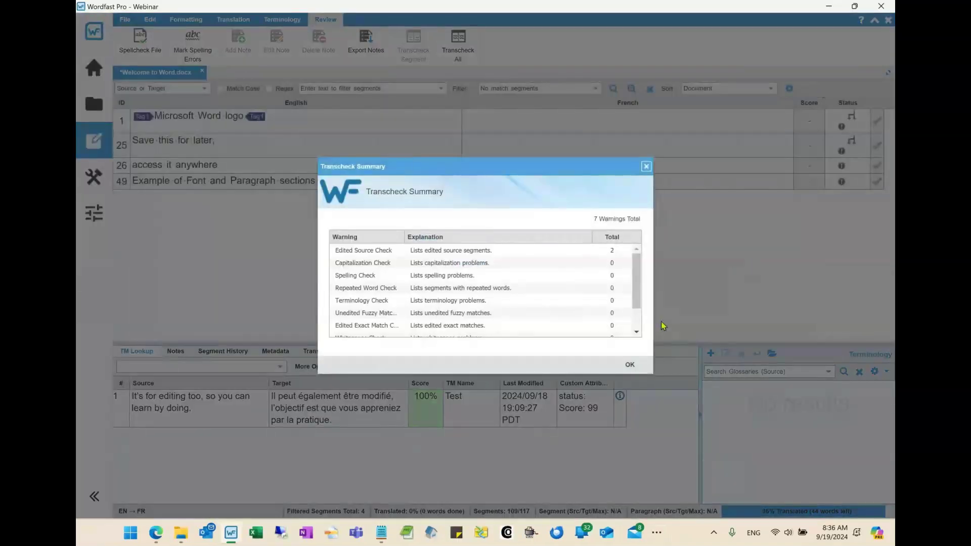
left_click(630, 365)
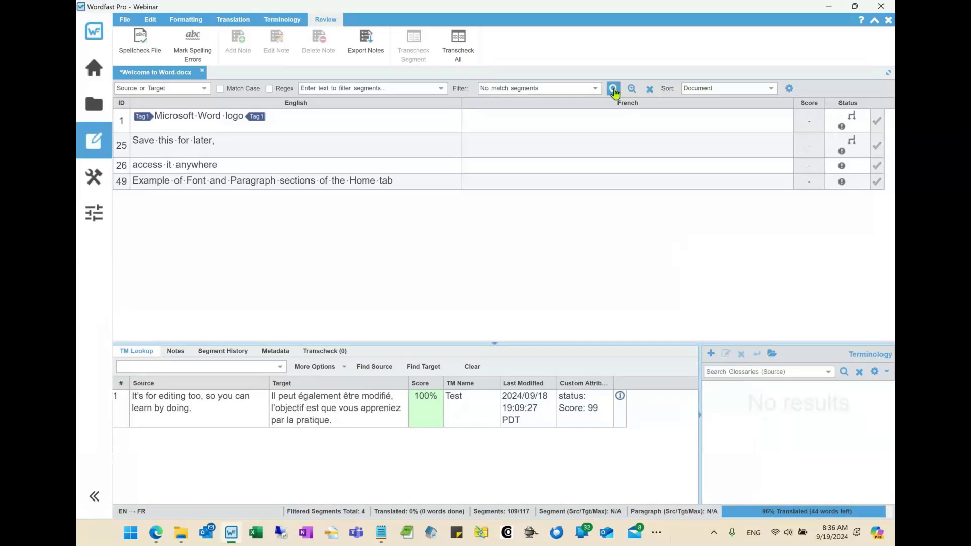
Step: Look up the special filter "Segments with Transcheck warnings" using "transche", and reset the filter fields
left_click(573, 86)
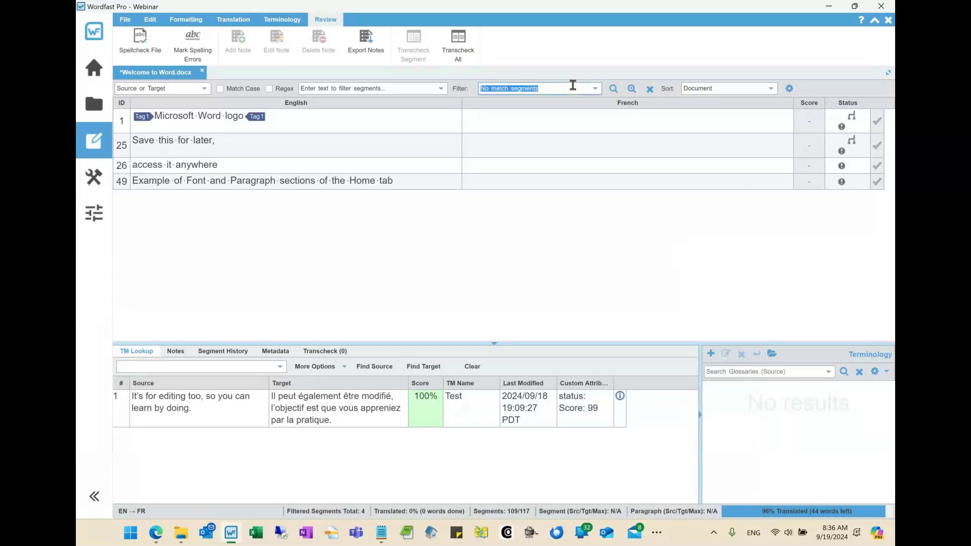
type("tra")
type("ns")
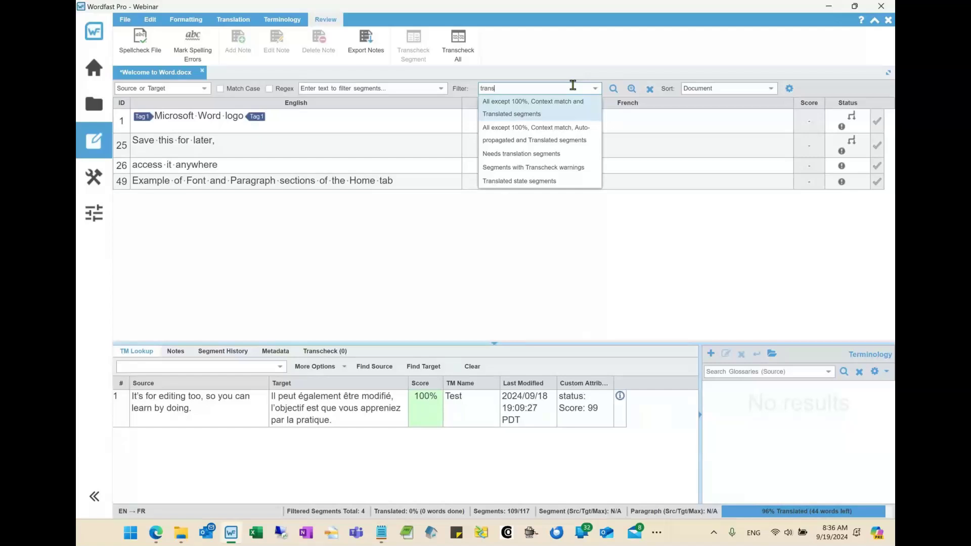
type("che")
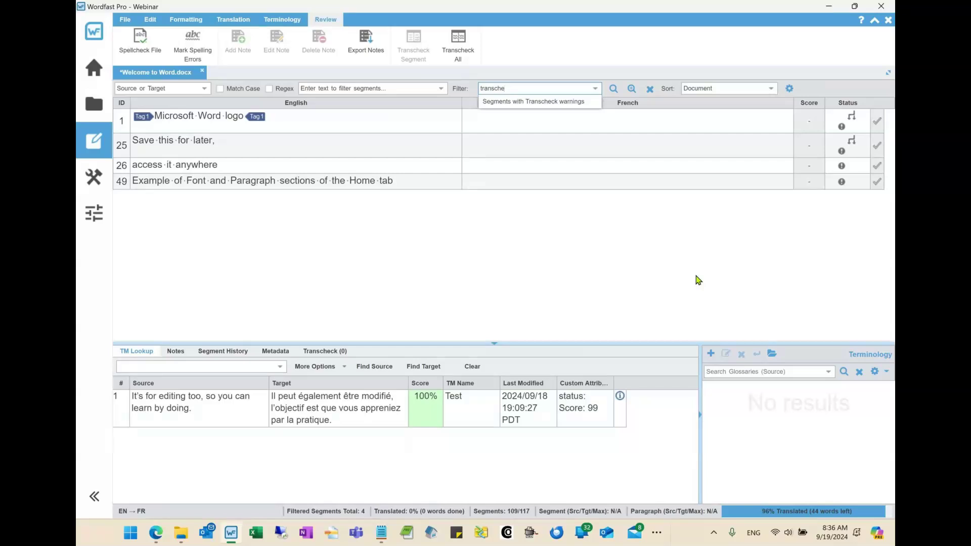
left_click(650, 91)
left_click(650, 91)
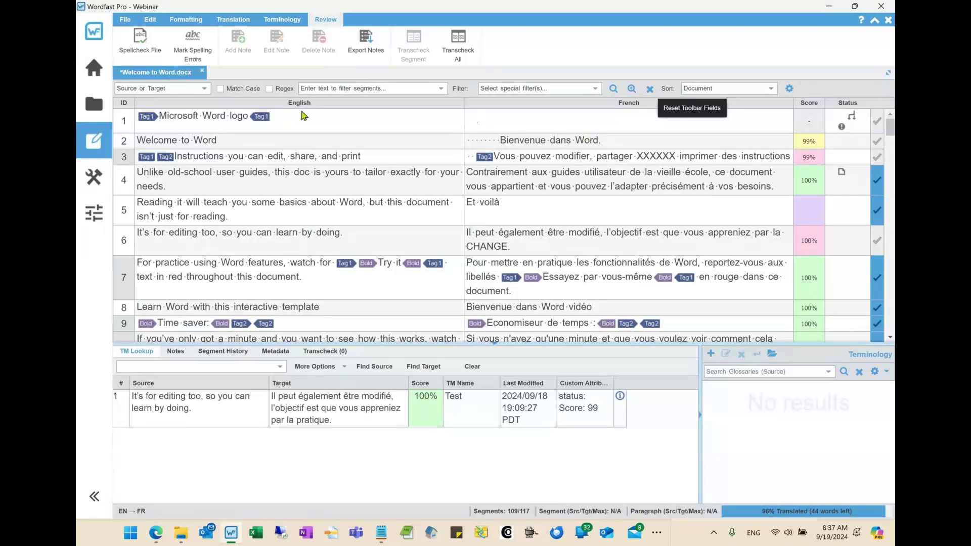
Step: Filter the segments by the regular expression \d in source or target text
left_click(318, 89)
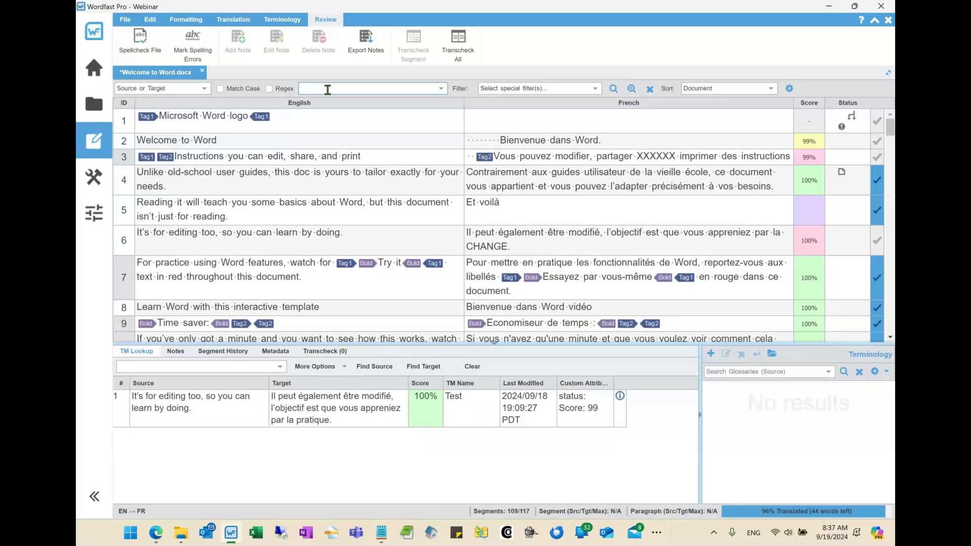
left_click(270, 89)
left_click(308, 90)
left_click(613, 90)
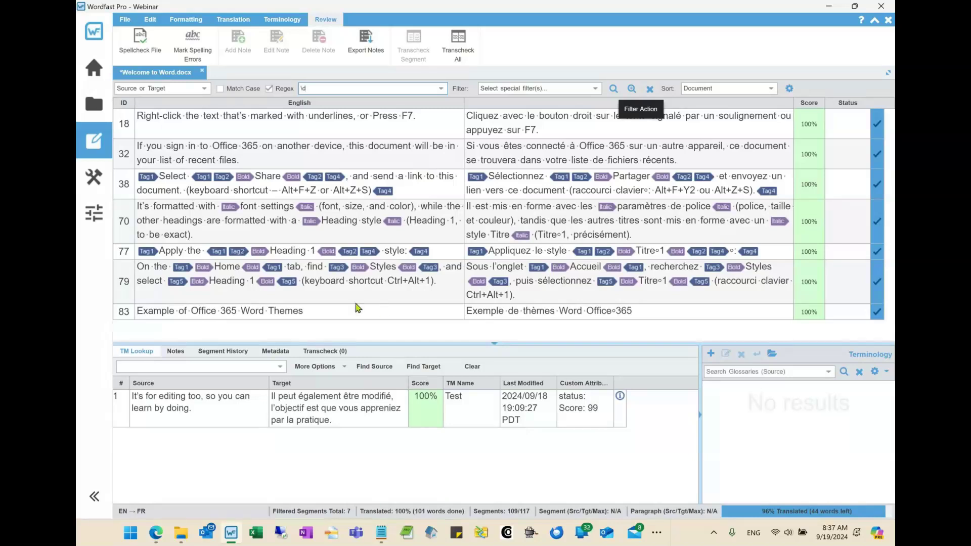
Step: Examine the digits in the source text of filtered segments 79, 83, 77 and 18
left_click(253, 286)
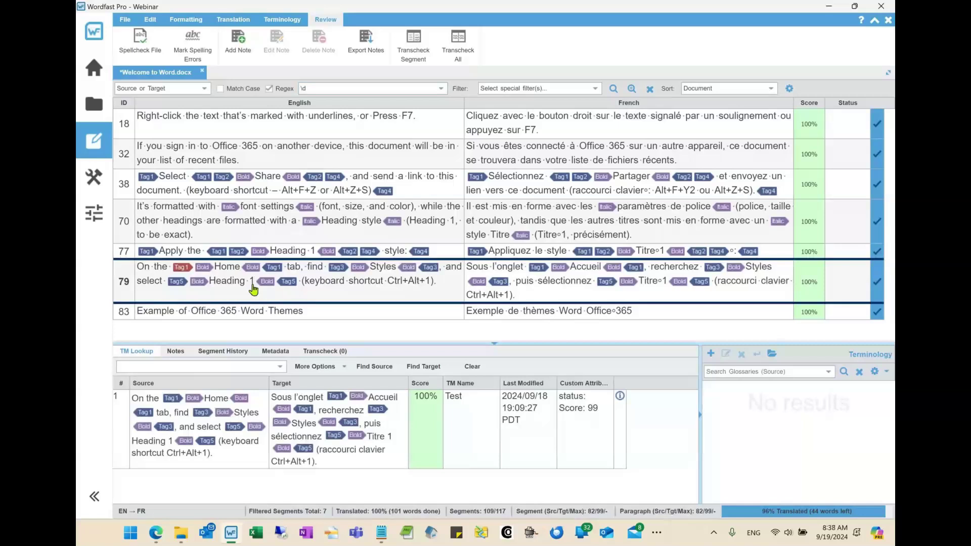
left_click(233, 317)
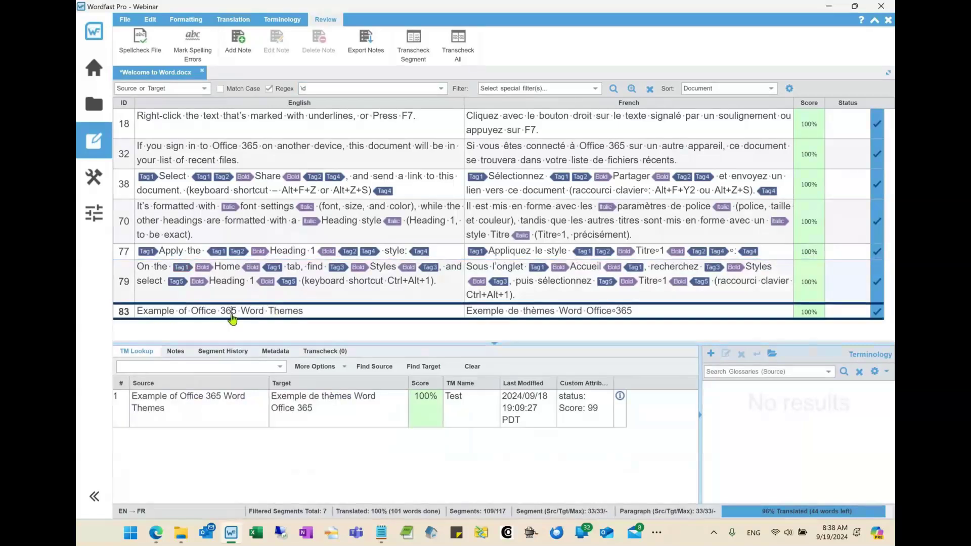
left_click(314, 254)
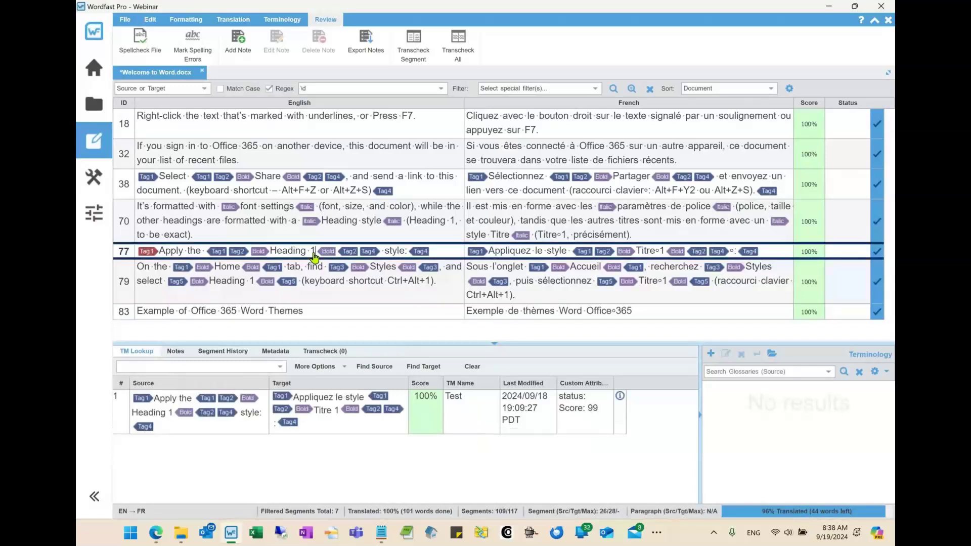
left_click(416, 119)
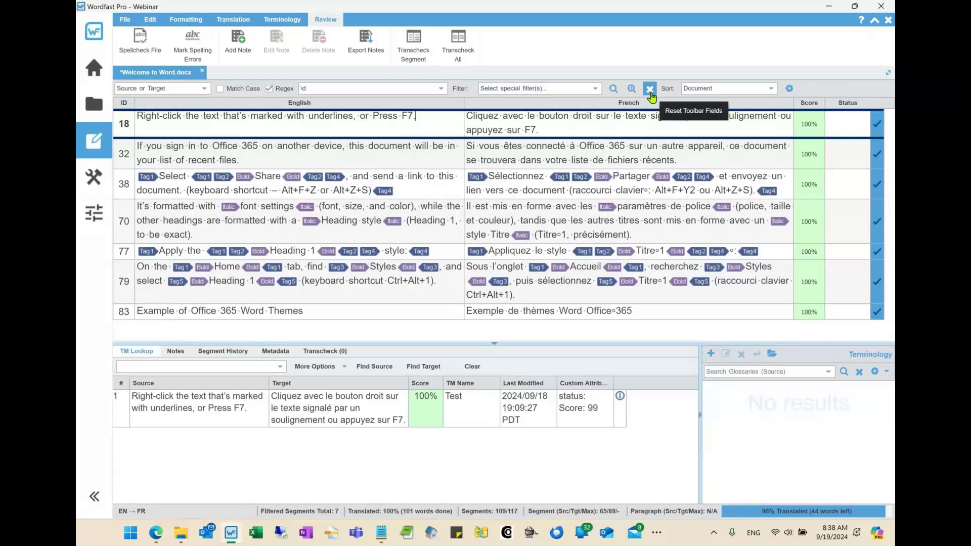
Step: Reset the filter fields and filter the segments by the regular expression \d+ in source or target
left_click(651, 90)
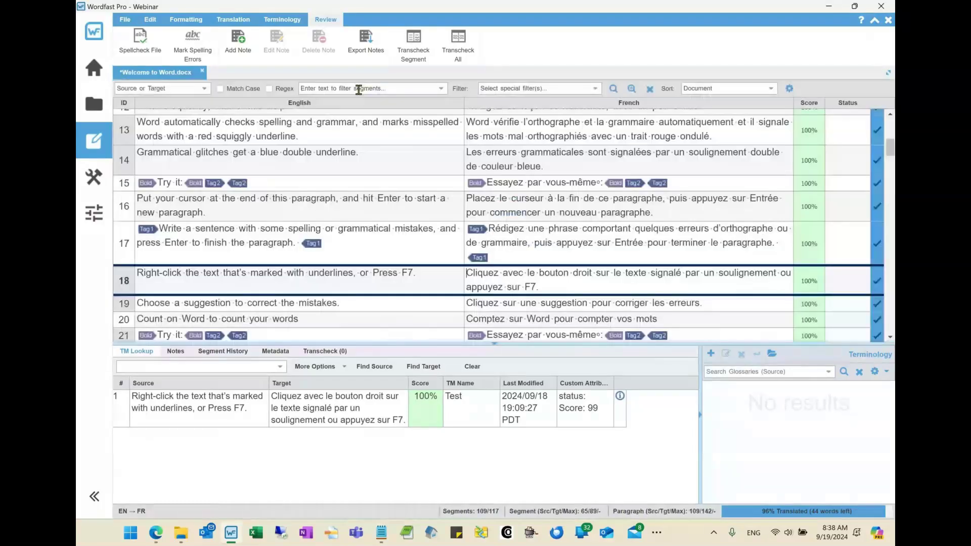
left_click(283, 89)
left_click(311, 89)
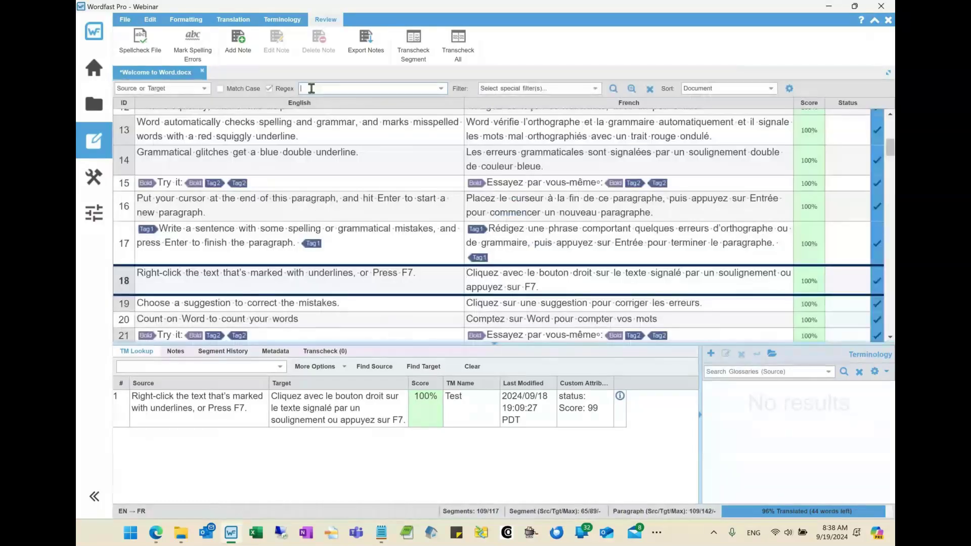
type("\\d")
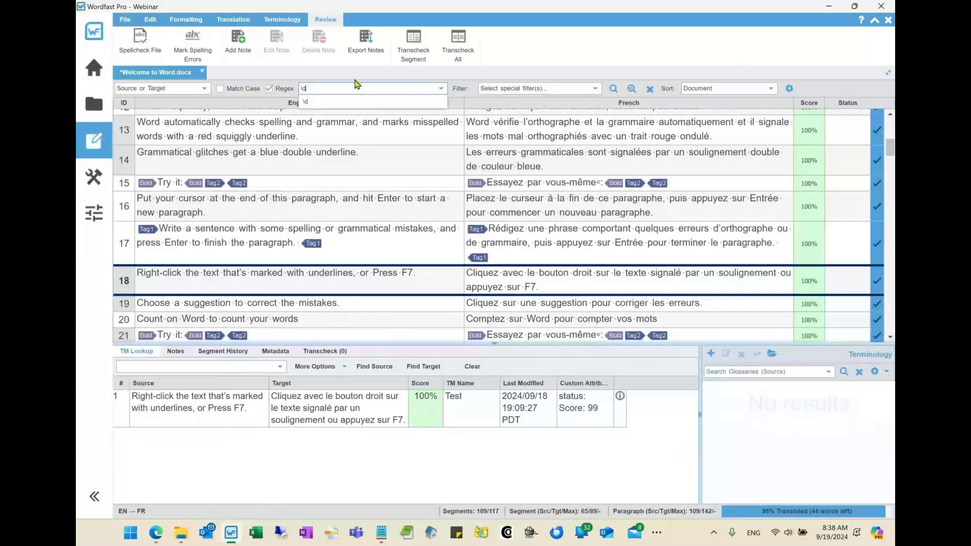
type("+")
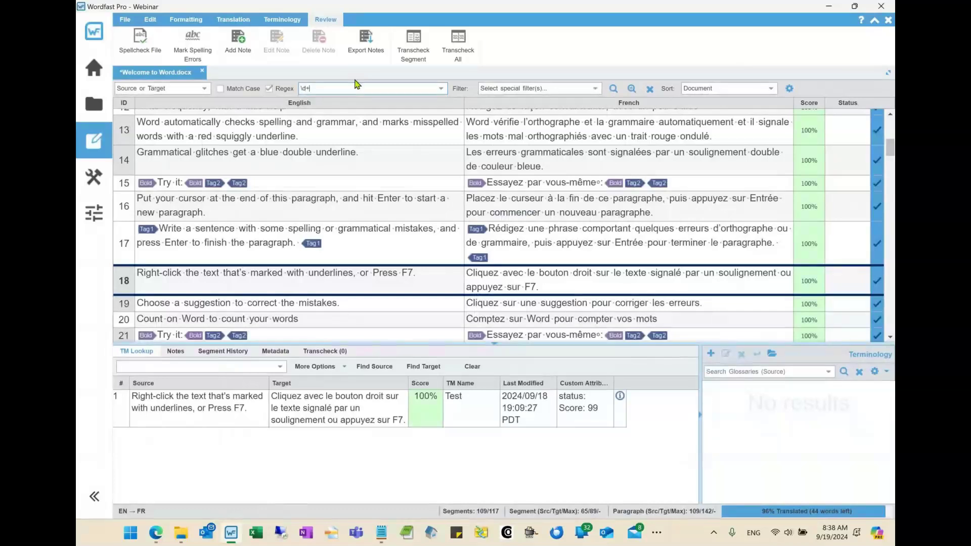
left_click(612, 90)
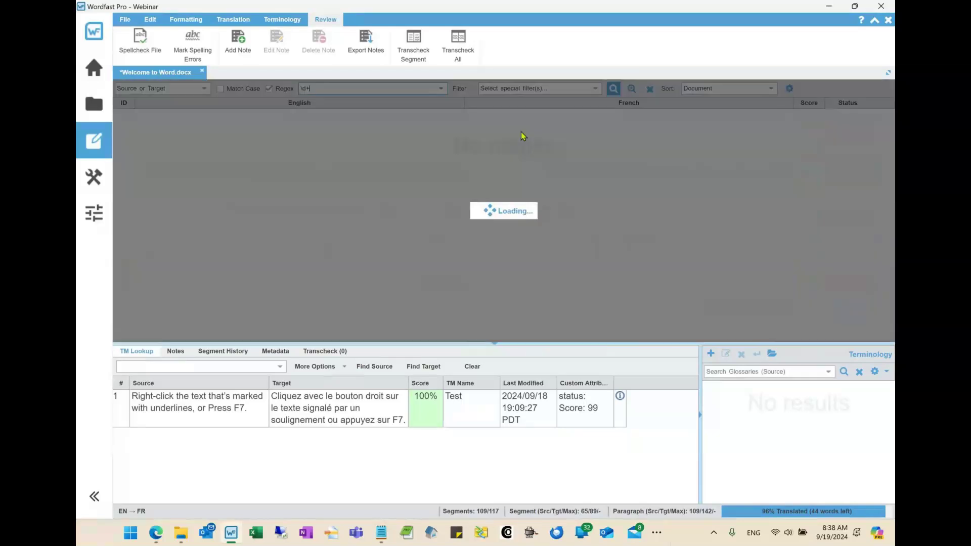
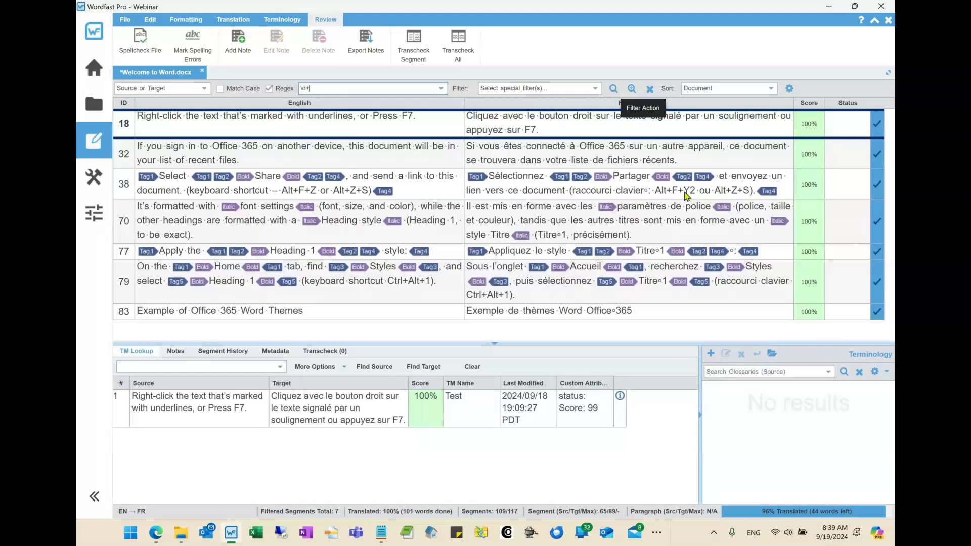
Step: View the available search scopes for the text filter, keeping "Source or Target"
left_click(205, 89)
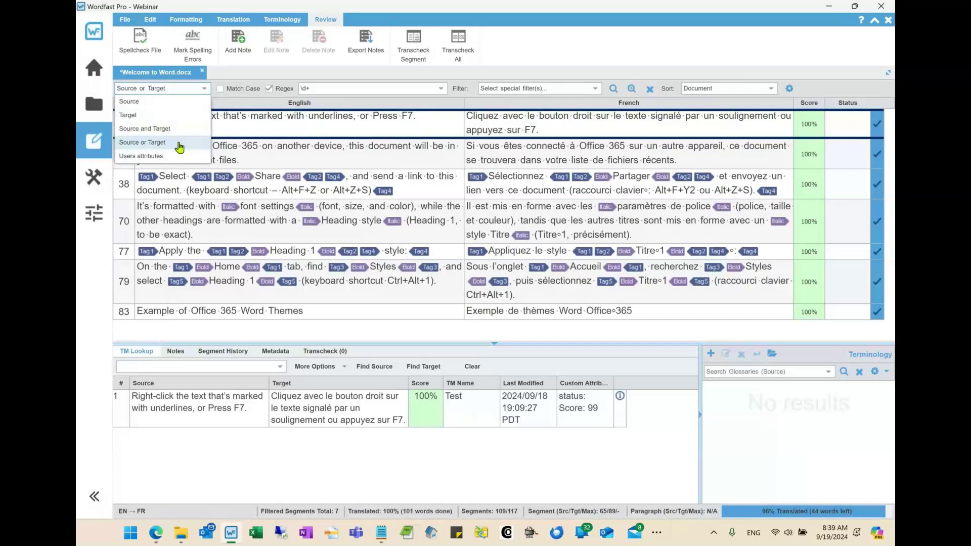
left_click(230, 85)
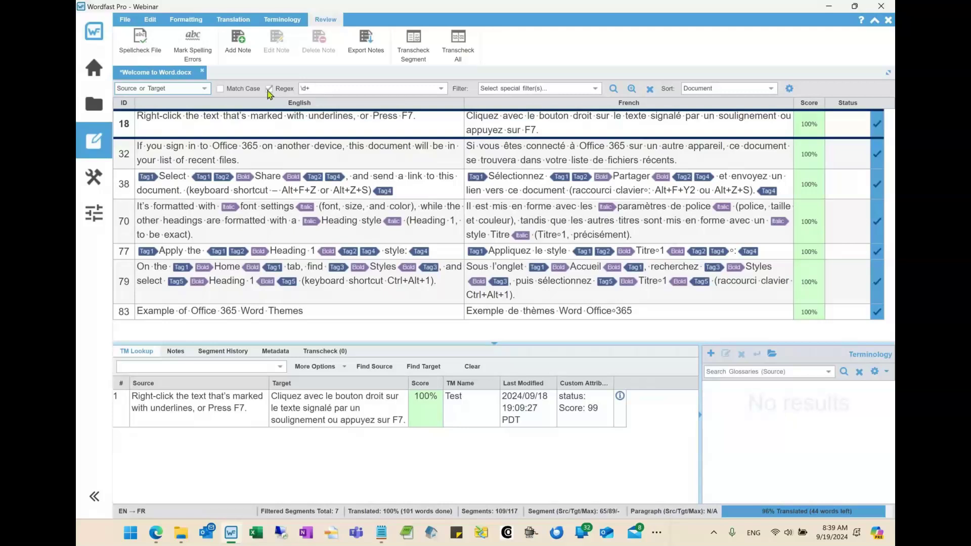
left_click(318, 89)
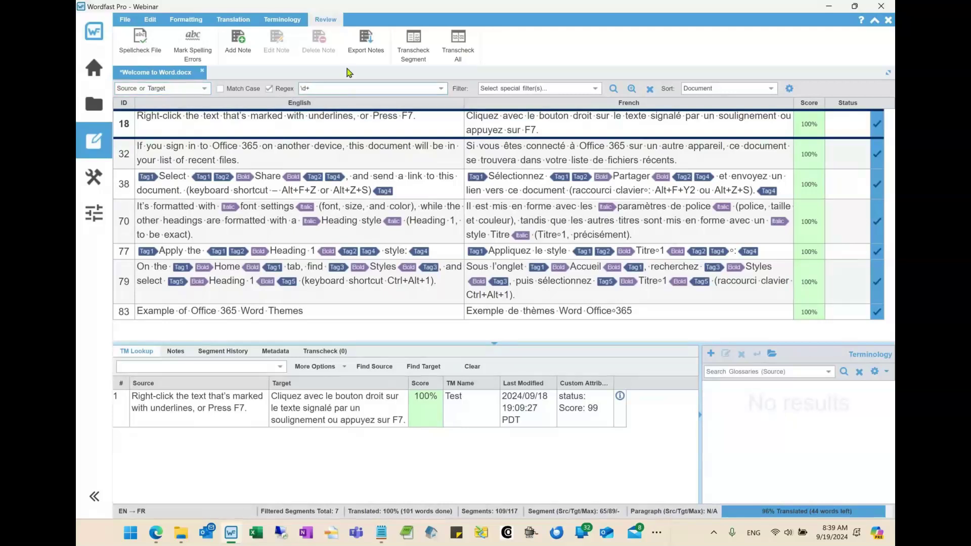
Step: Reset the filter fields, clearing the \d+ regular expression filter
key("BackSpace")
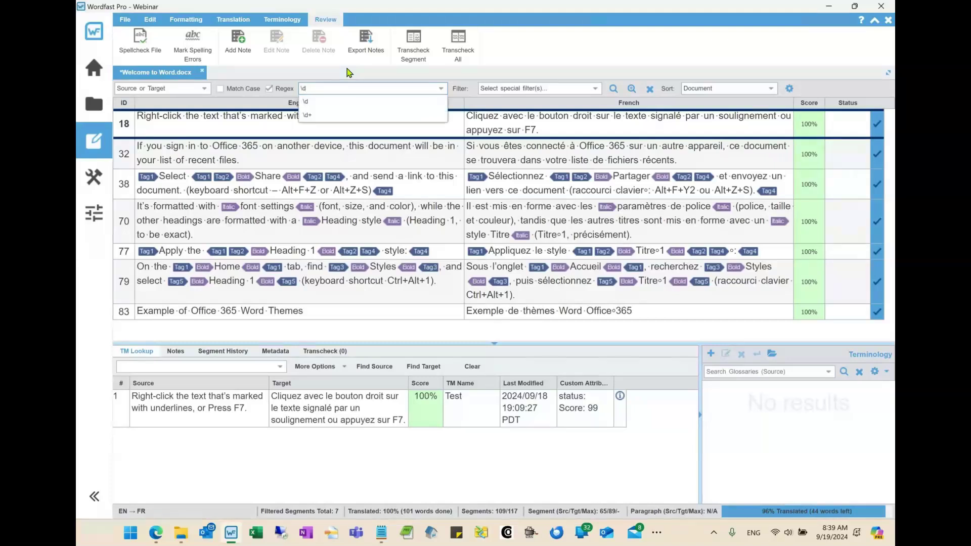
type("+")
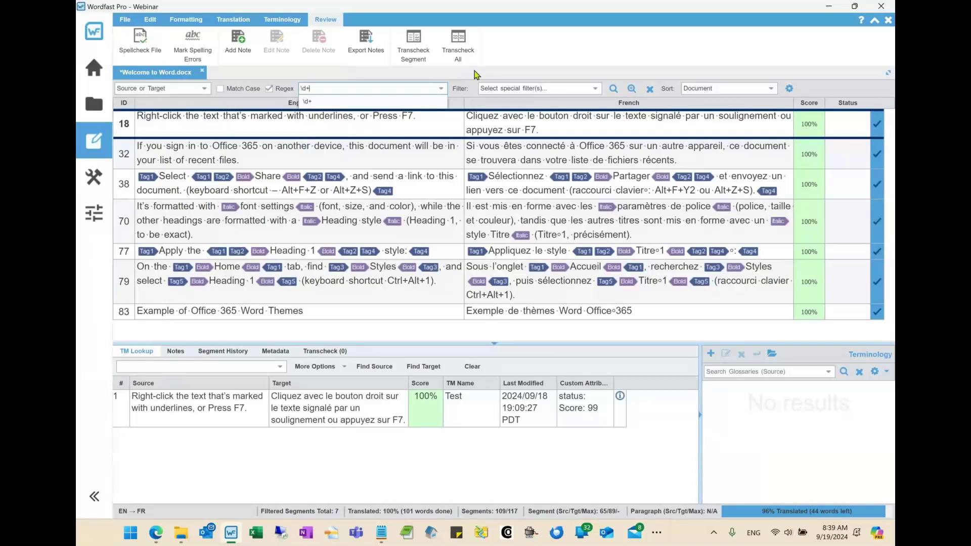
left_click(650, 89)
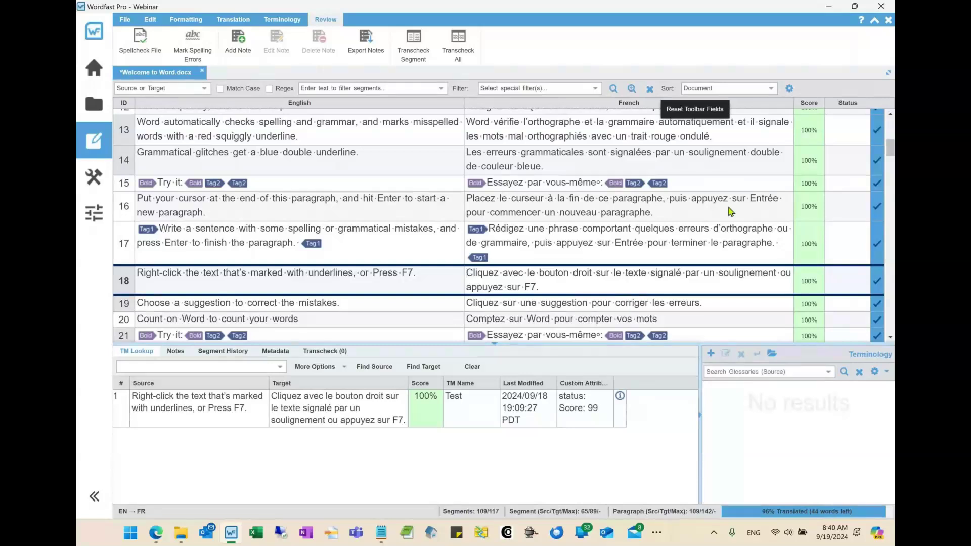
Step: View the Webinar project's file list and the overall project list, and return to the TXLF editor
left_click(108, 110)
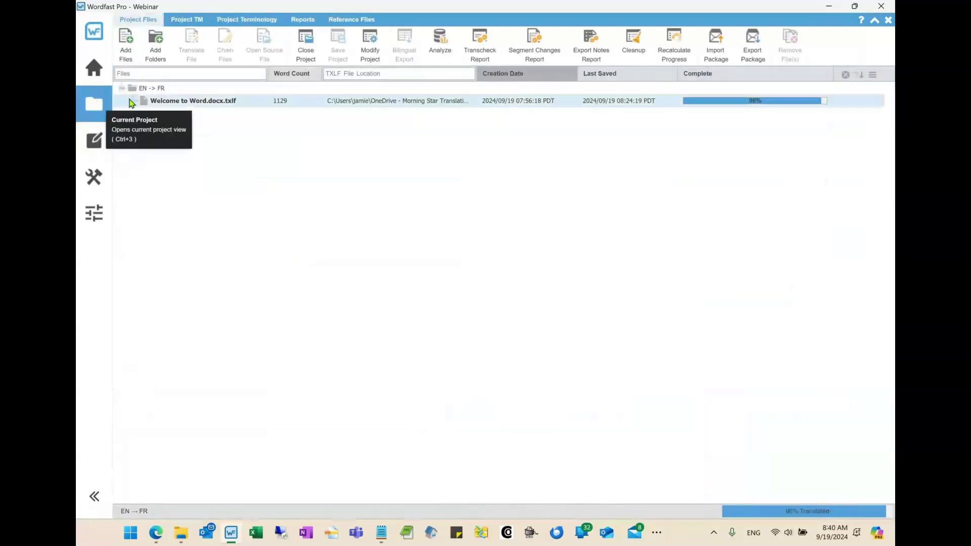
left_click(100, 77)
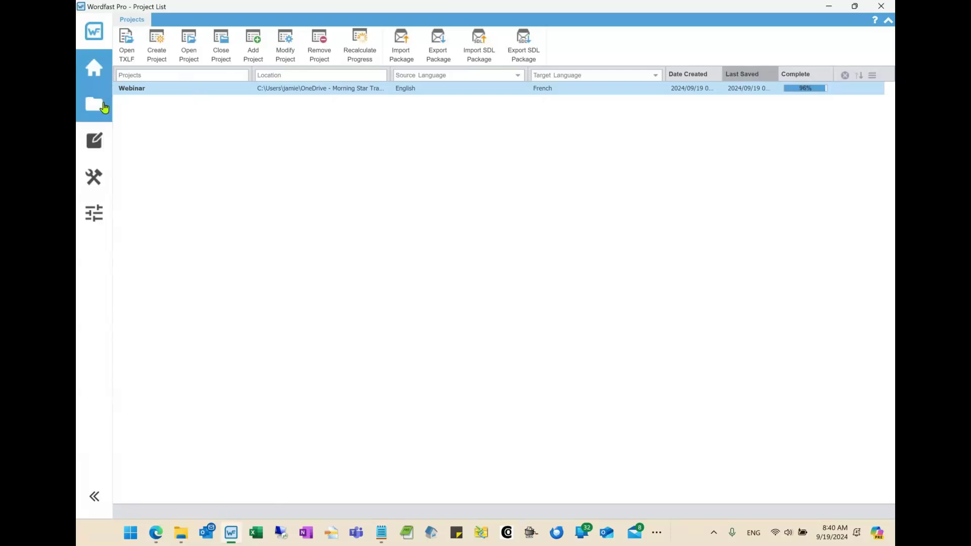
left_click(163, 75)
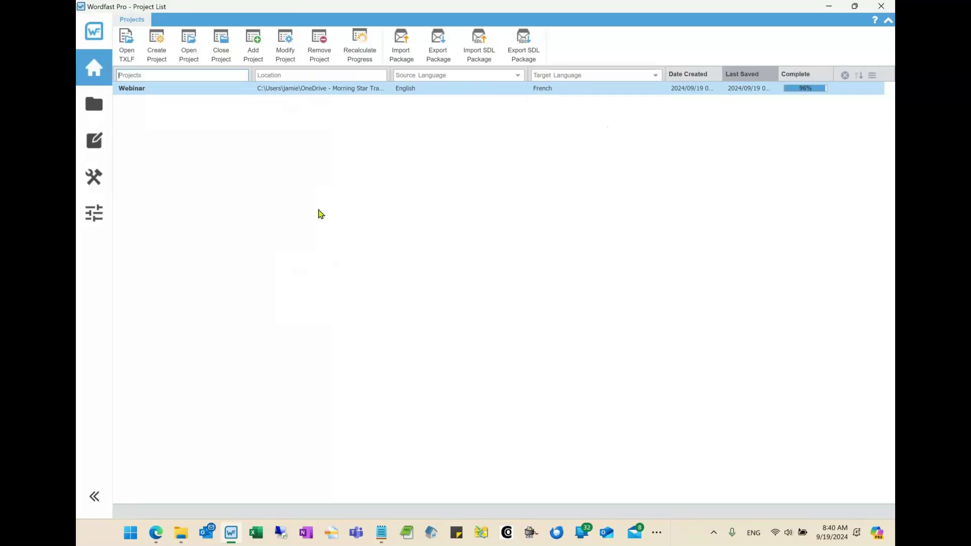
left_click(95, 143)
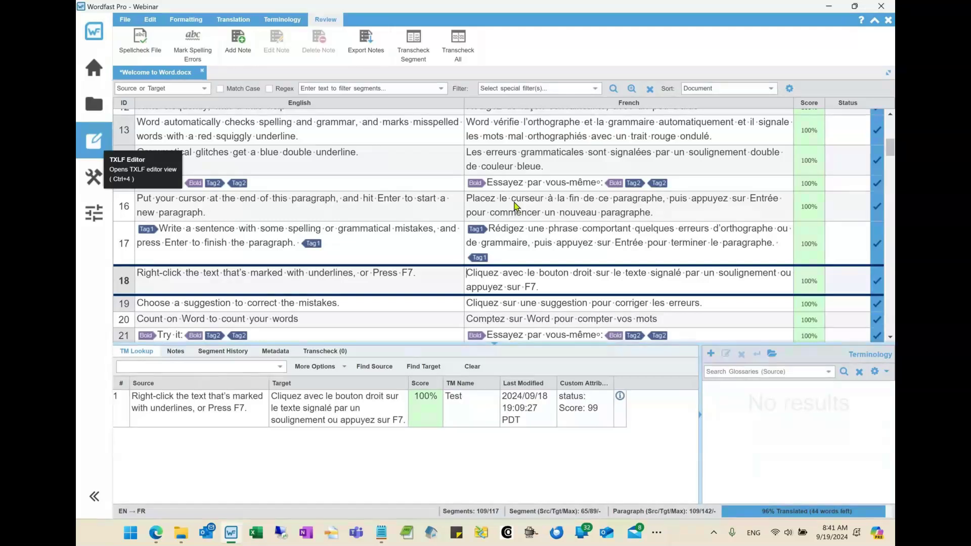
Step: Filter the segments by the regular expression ^\d+$ in the source text only
left_click(269, 90)
left_click(317, 94)
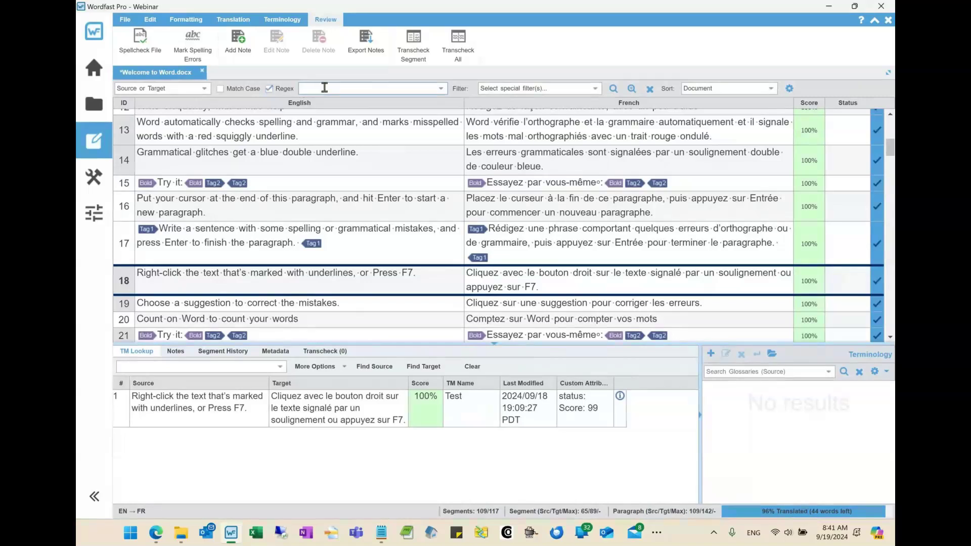
type("^\\d+$")
left_click(204, 90)
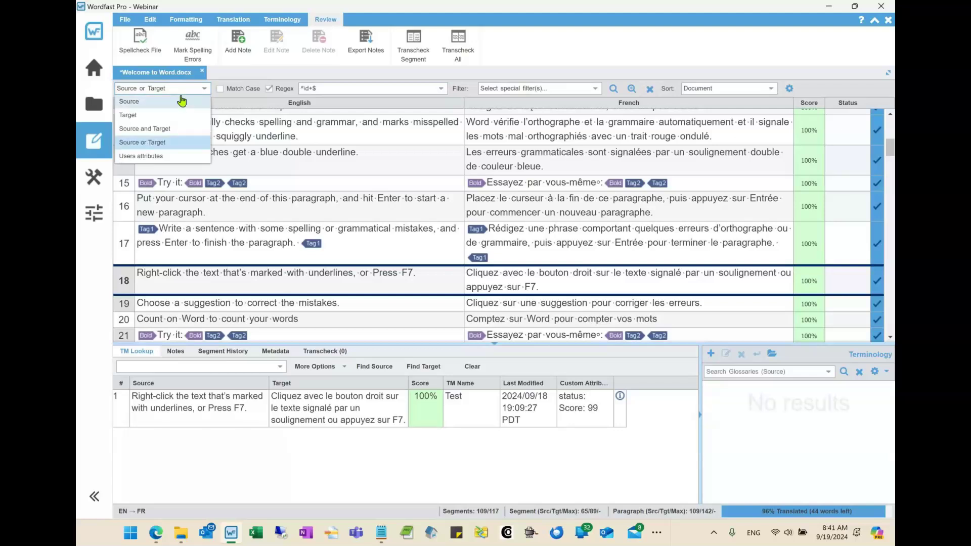
left_click(161, 103)
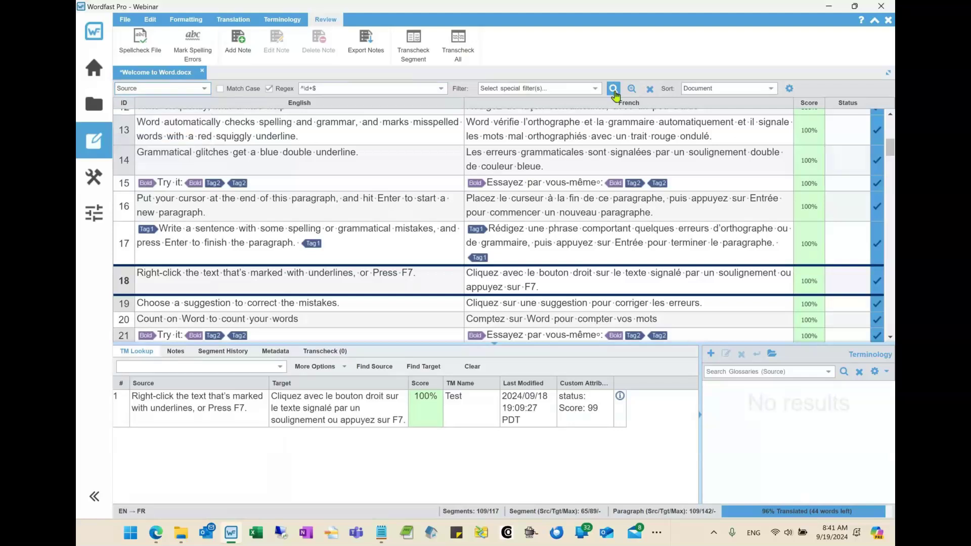
left_click(613, 90)
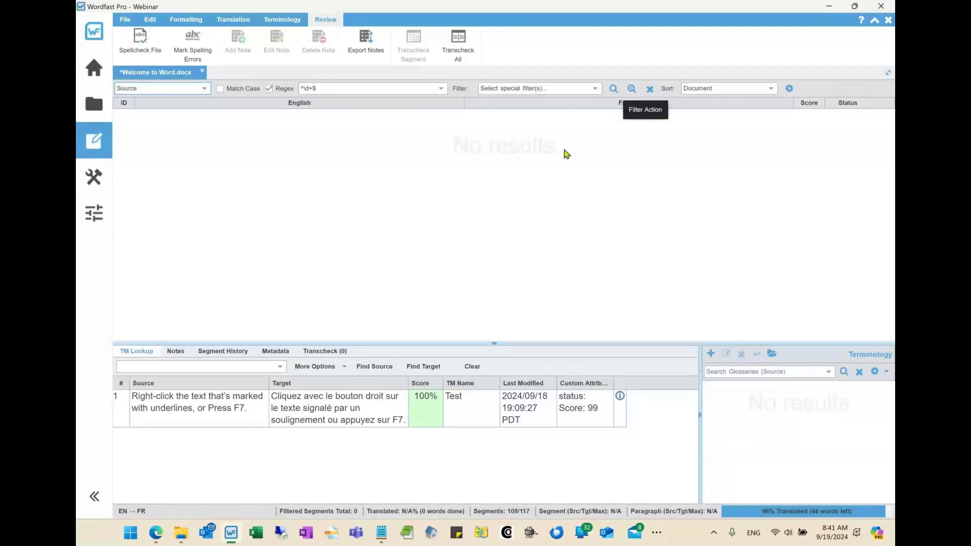
Step: Reset the filter fields, enable regex matching and enter ^\d as the filter text for source or target
left_click(650, 89)
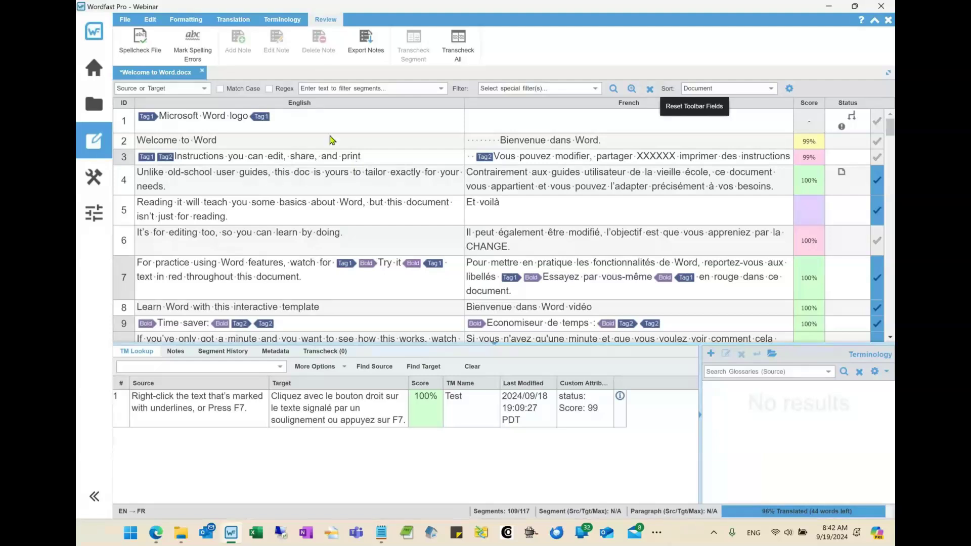
left_click(269, 88)
left_click(314, 89)
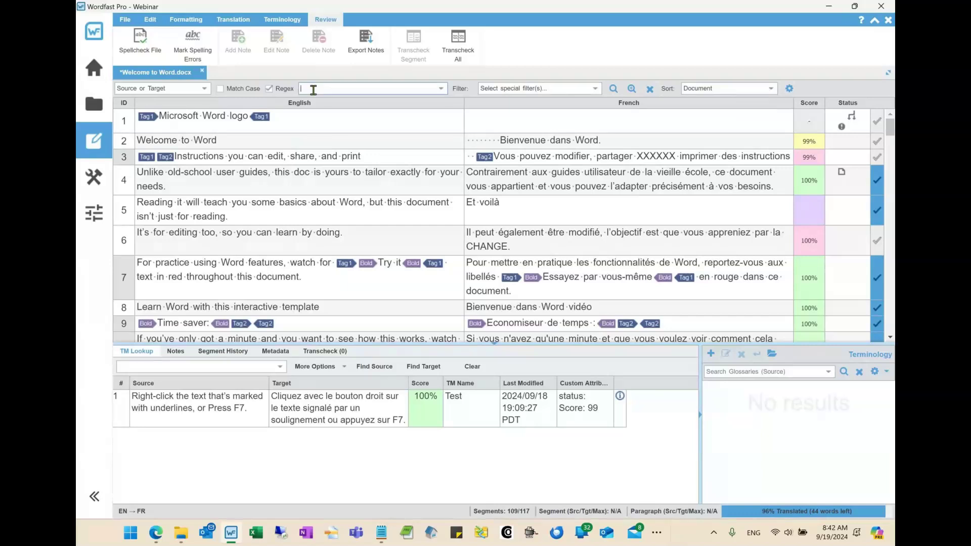
type("^")
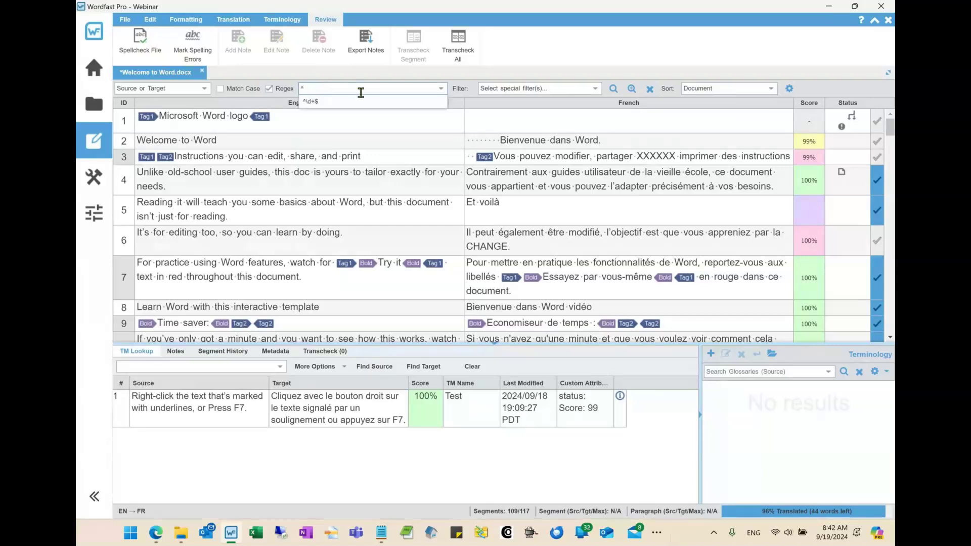
type("\\d")
left_click(613, 90)
Step: Edit the source of segment 2, replacing the whole text with 5600
scroll(308, 285, "down", 3)
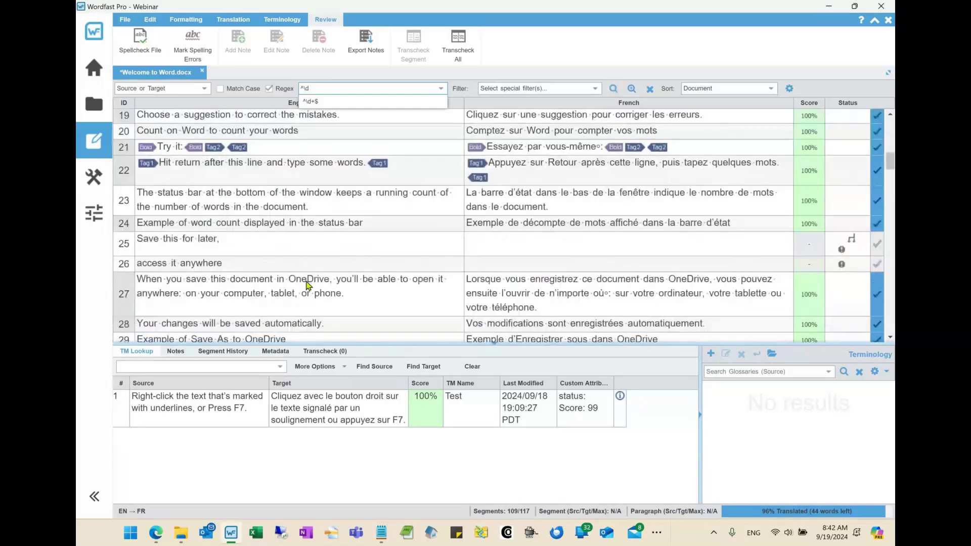
scroll(307, 286, "down", 1)
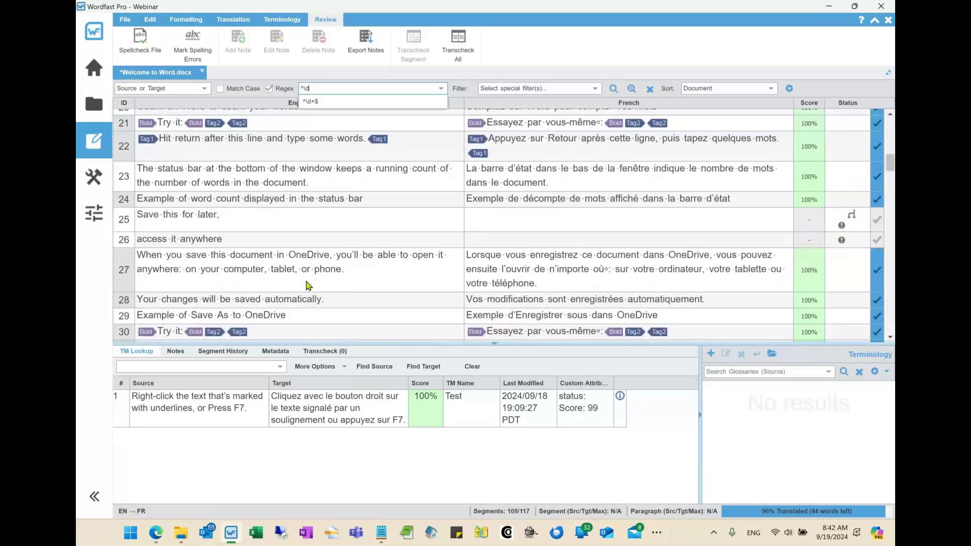
scroll(308, 285, "down", 3)
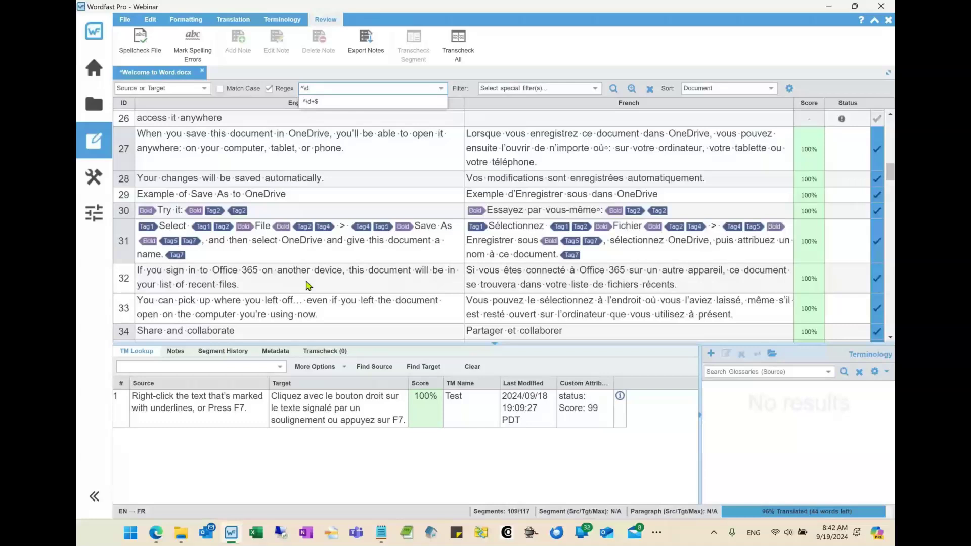
scroll(308, 285, "down", 6)
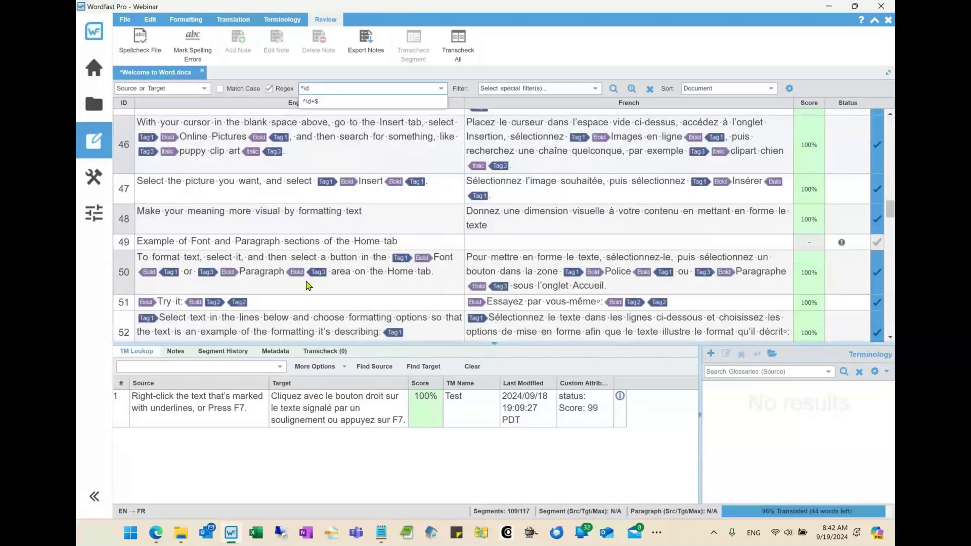
scroll(308, 285, "up", 15)
left_click(248, 146)
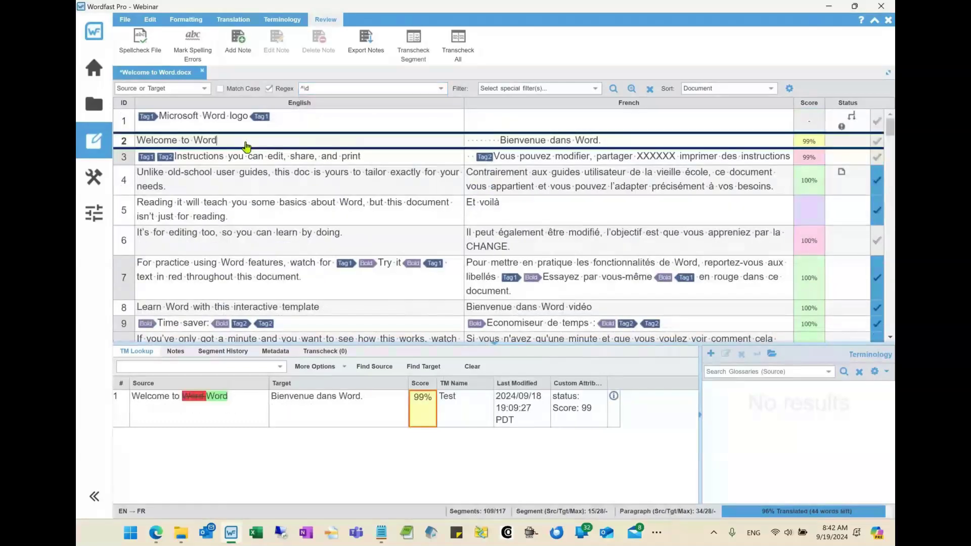
right_click(245, 145)
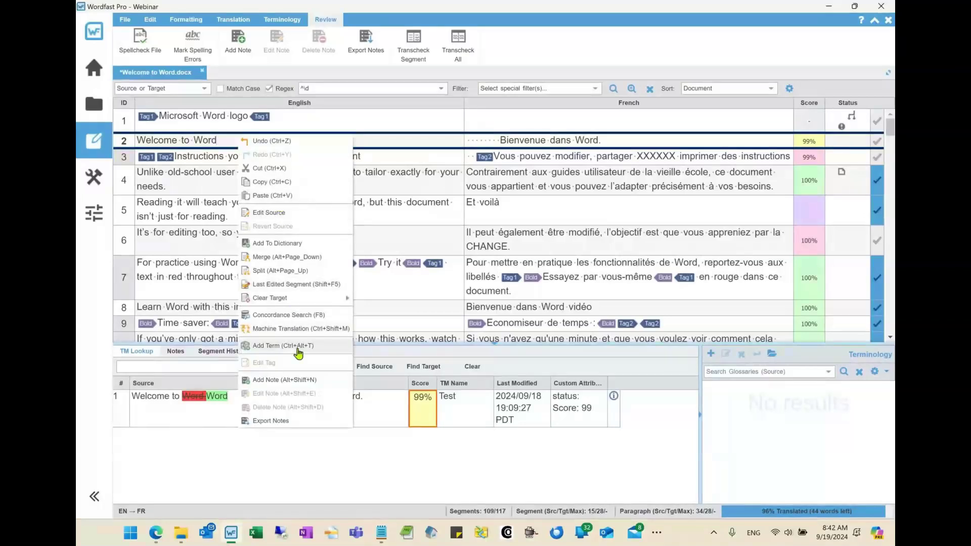
left_click(278, 214)
key("BackSpace")
key("BackSpace")
key("BackSpace")
key("BackSpace")
key("BackSpace")
key("BackSpace")
key("BackSpace")
key("BackSpace")
key("BackSpace")
key("BackSpace")
key("BackSpace")
key("BackSpace")
key("BackSpace")
key("BackSpace")
key("BackSpace")
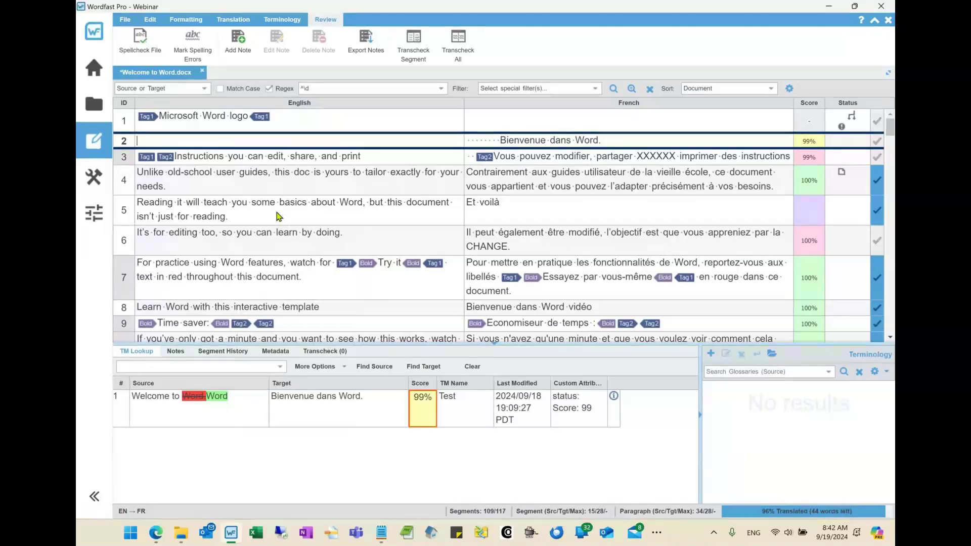
type("5600")
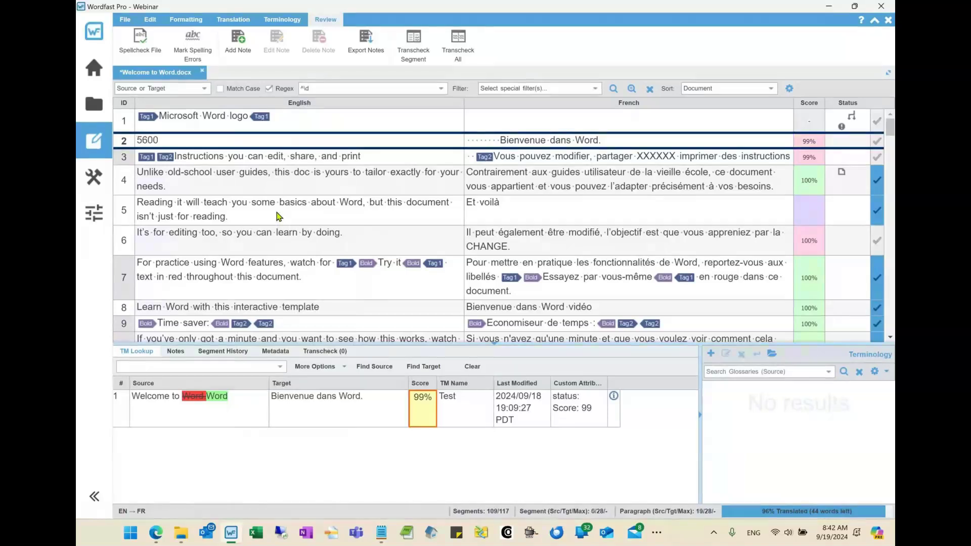
Step: Extend the filter expression to ^\d+$ and filter the segments by it in source or target
left_click(387, 89)
type("$")
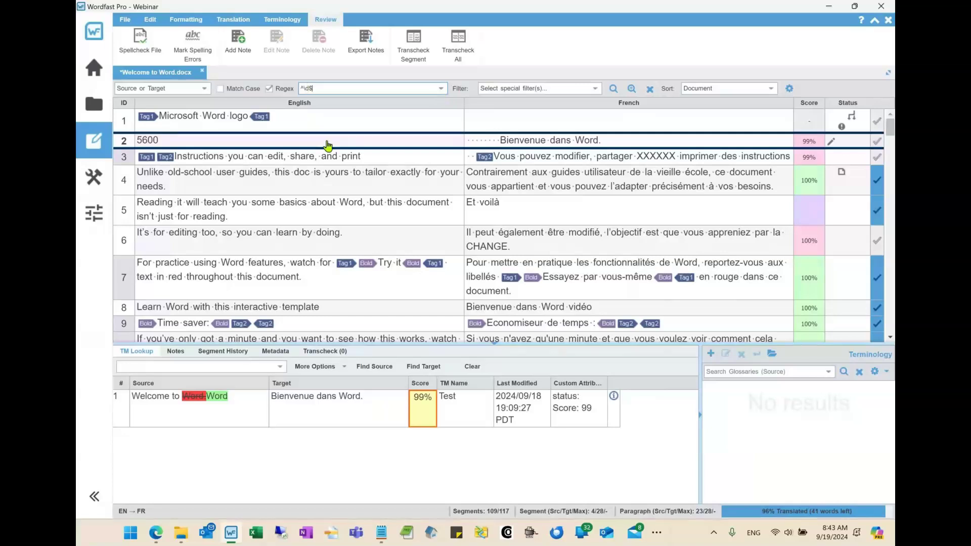
type("+")
left_click(359, 103)
left_click(614, 89)
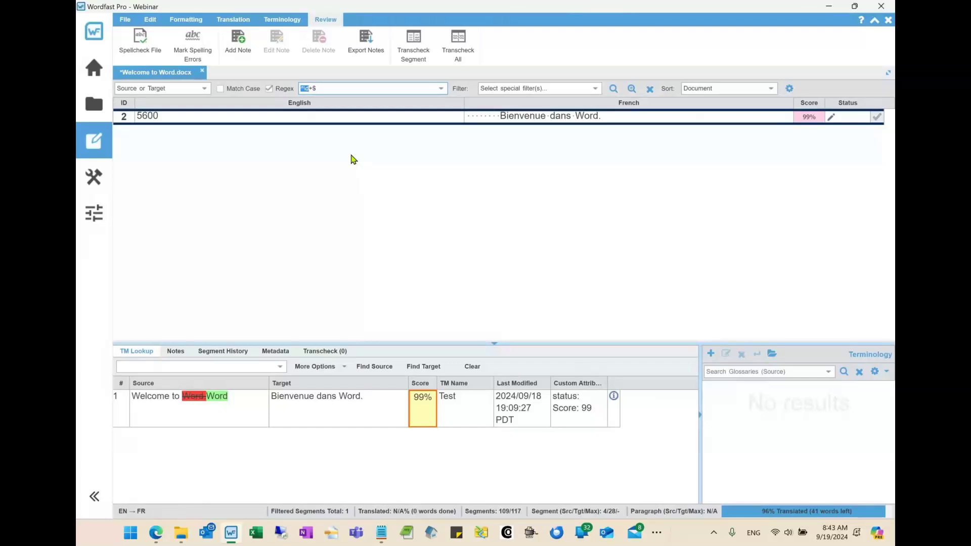
Step: Reset the filter fields and display the translation commands for the document
key("shift+Right")
key("shift+Right")
left_click(356, 89)
left_click(651, 91)
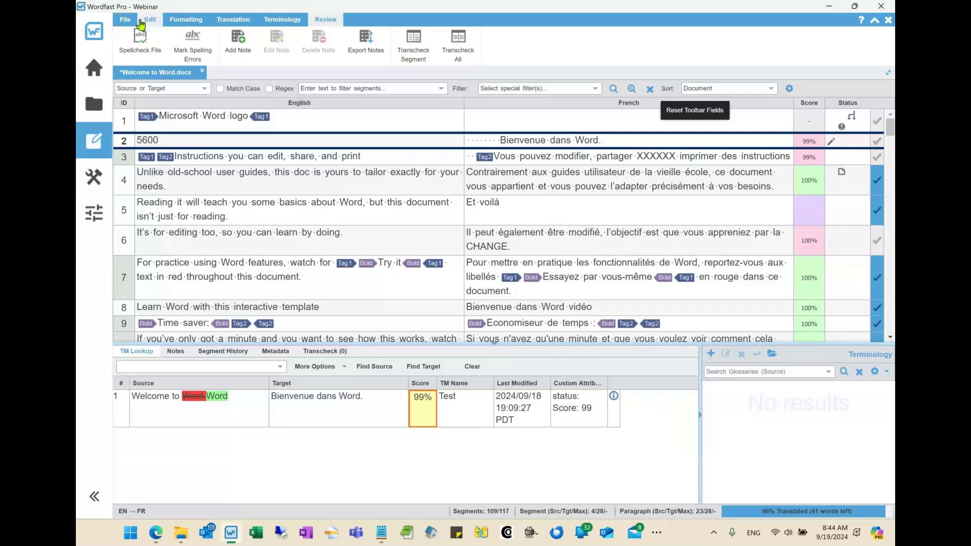
left_click(237, 20)
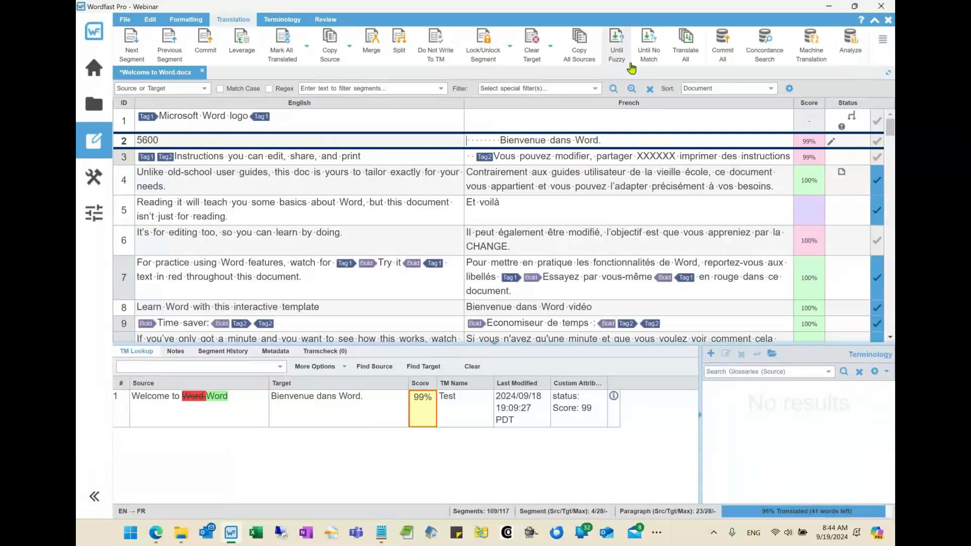
Step: Switch to the browser and open the WFP 9.5.0 User Guide from the Wordfast_Pro Online Help page
left_click(156, 532)
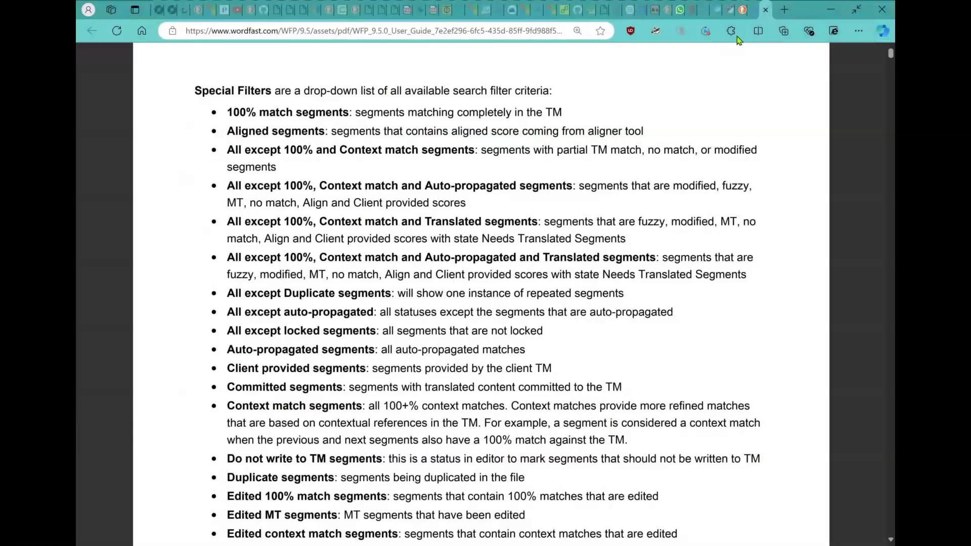
left_click(765, 9)
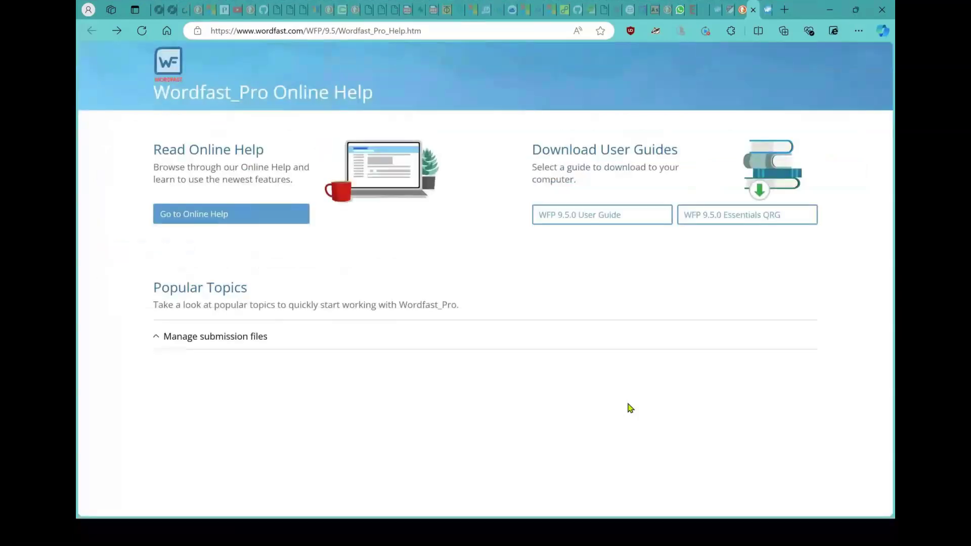
key("F11")
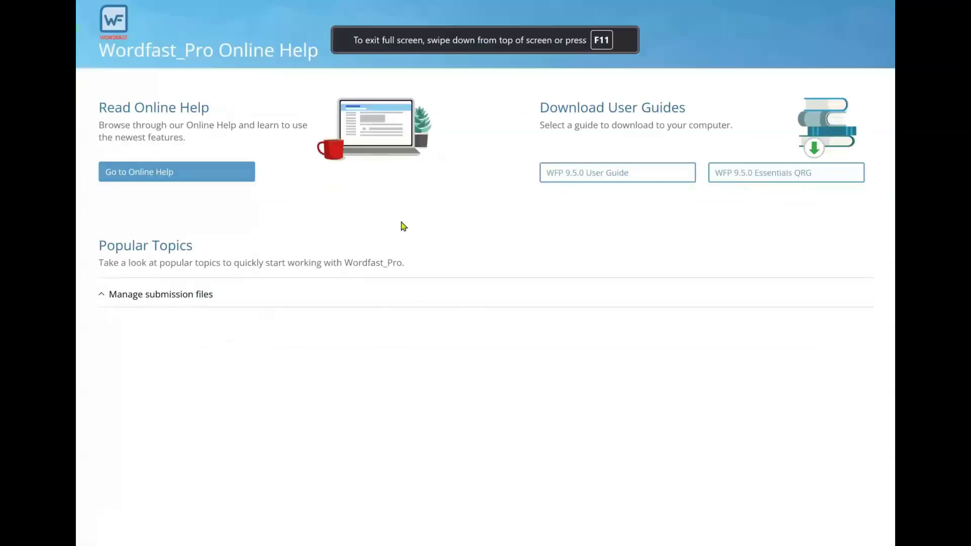
left_click(610, 174)
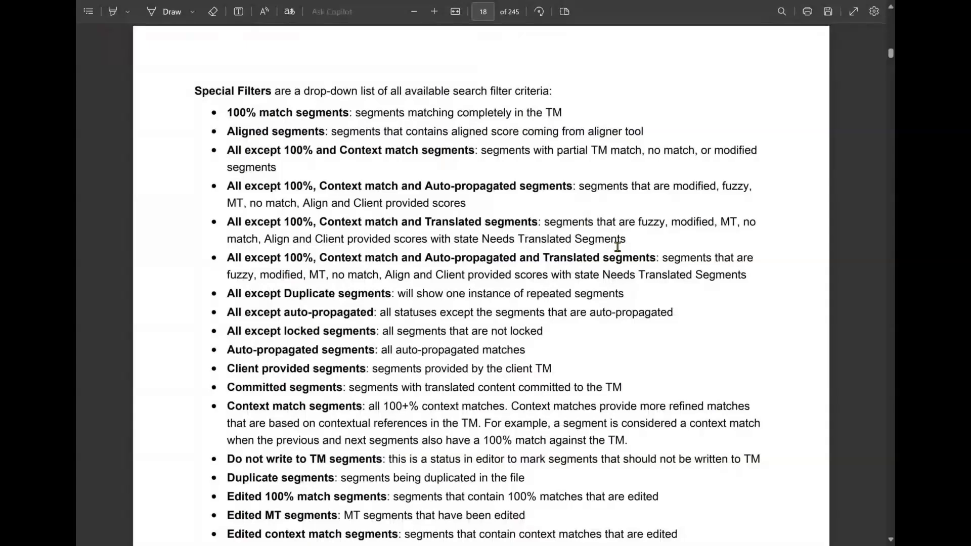
Step: Examine the Filter criteria table and the Special Filters list in the user guide
scroll(618, 246, "up", 10)
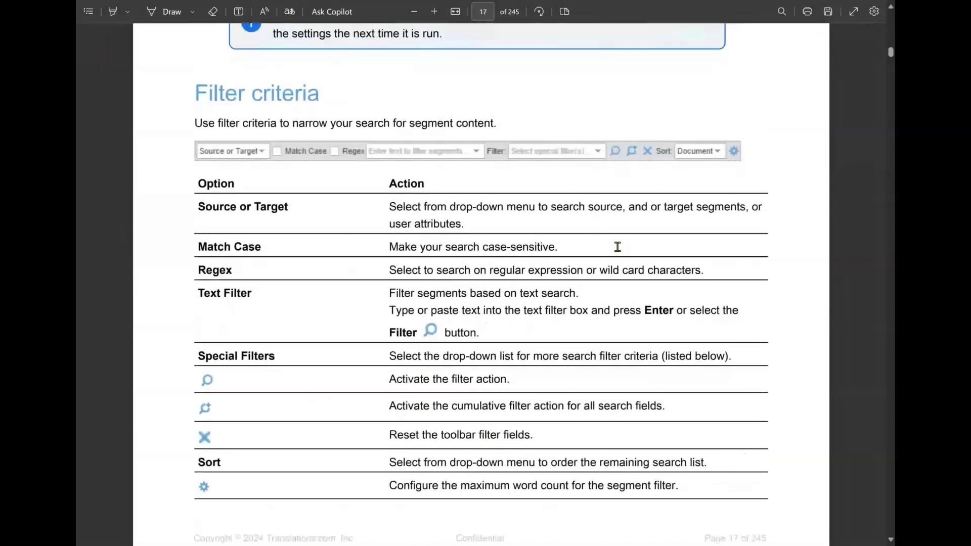
scroll(617, 246, "down", 1)
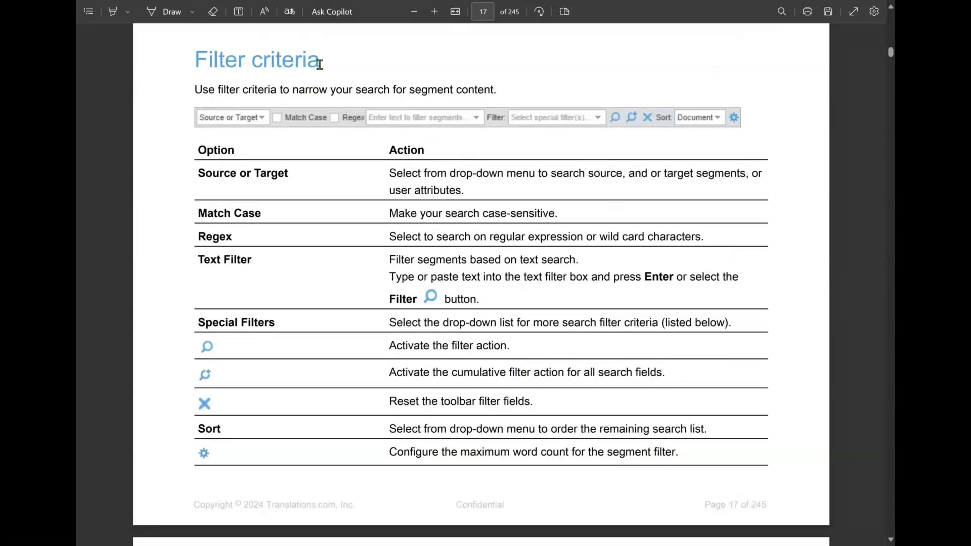
left_click_drag(320, 65, 195, 61)
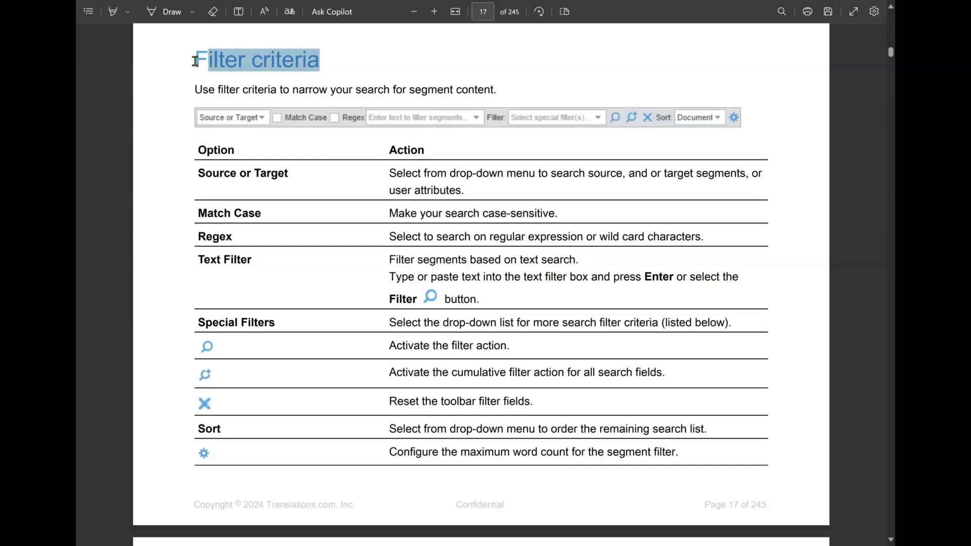
left_click(349, 63)
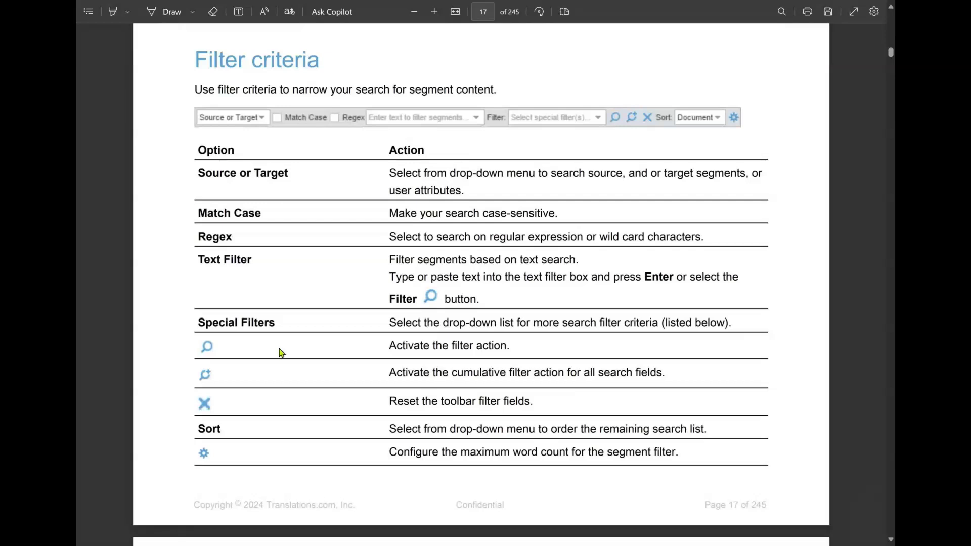
scroll(282, 353, "down", 5)
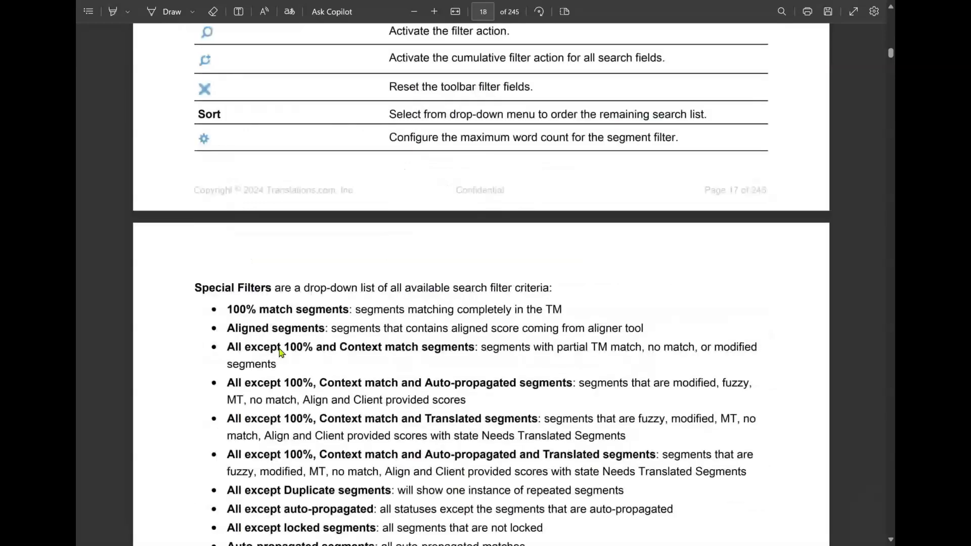
Step: Examine the descriptions of all the Special Filters listed on page 18 of the user guide
scroll(282, 353, "down", 4)
scroll(282, 352, "down", 1)
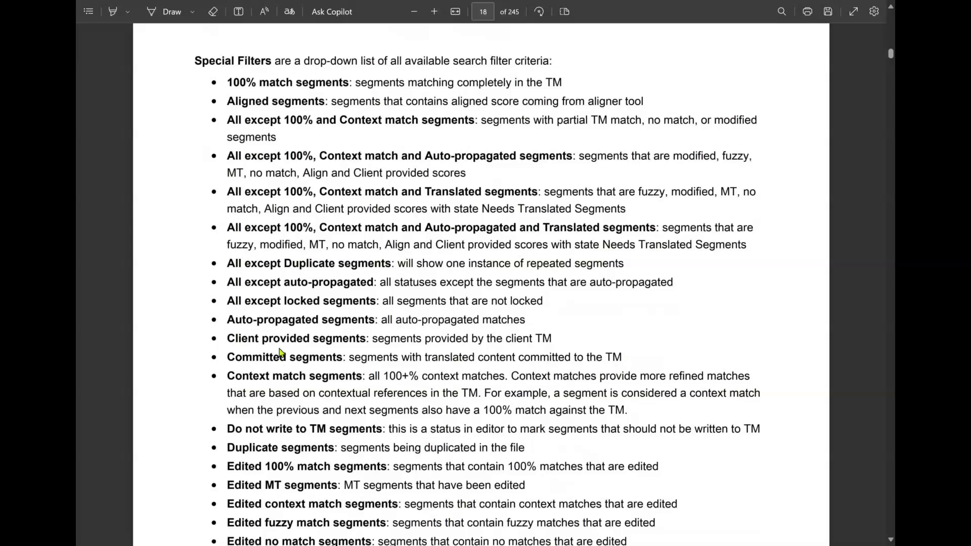
key("ctrl+plus")
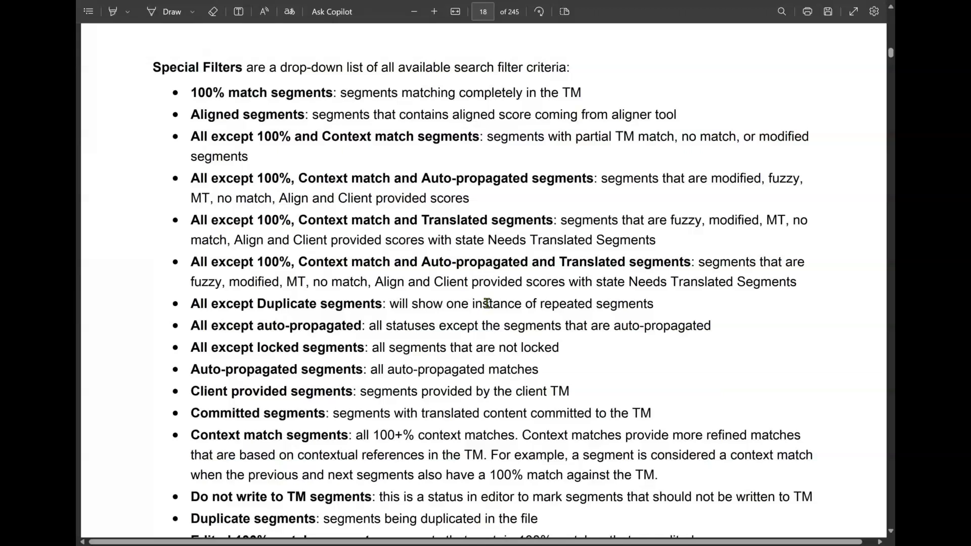
scroll(486, 302, "down", 3)
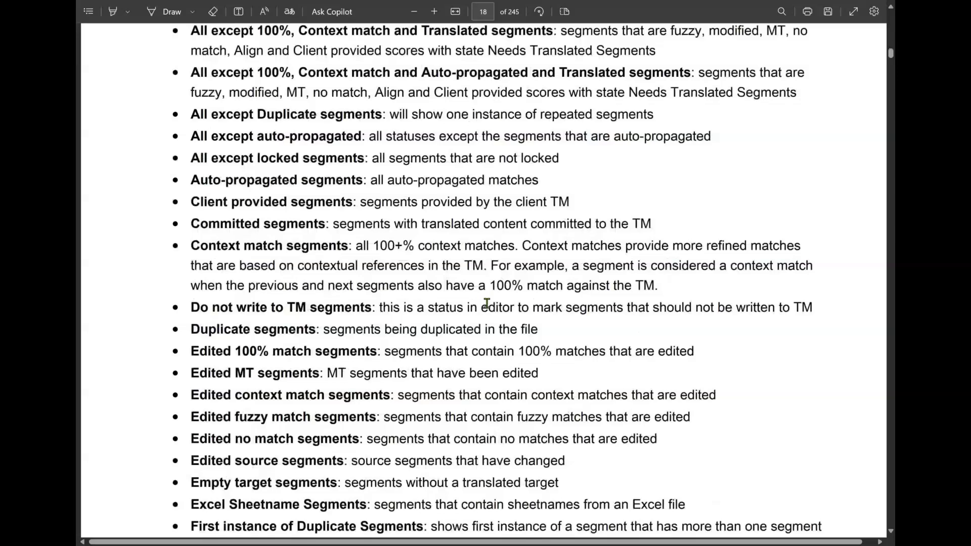
scroll(486, 302, "down", 2)
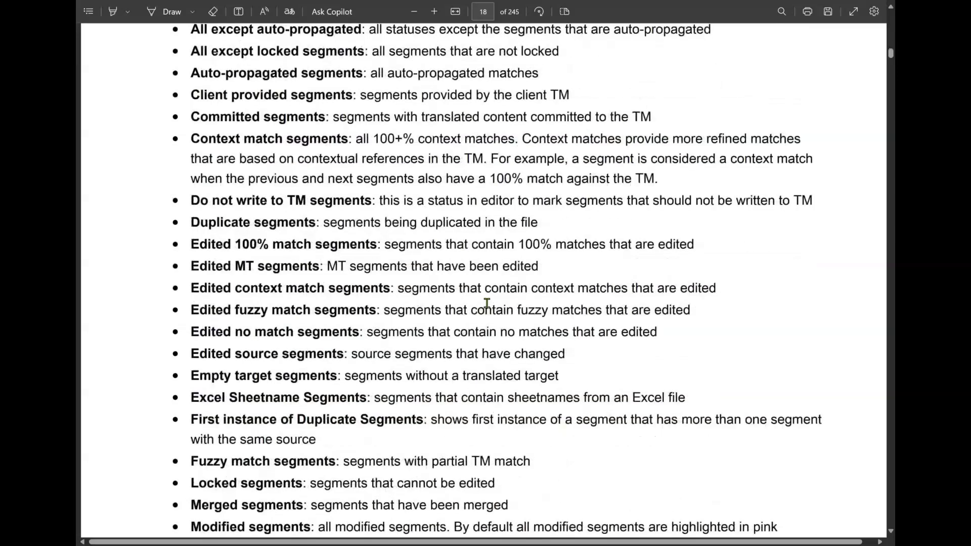
scroll(487, 303, "down", 1)
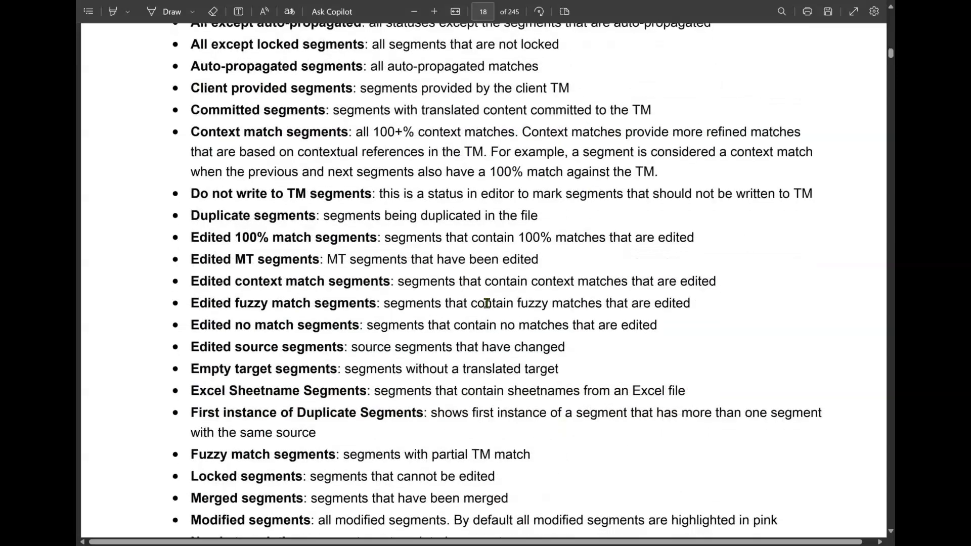
scroll(486, 302, "down", 1)
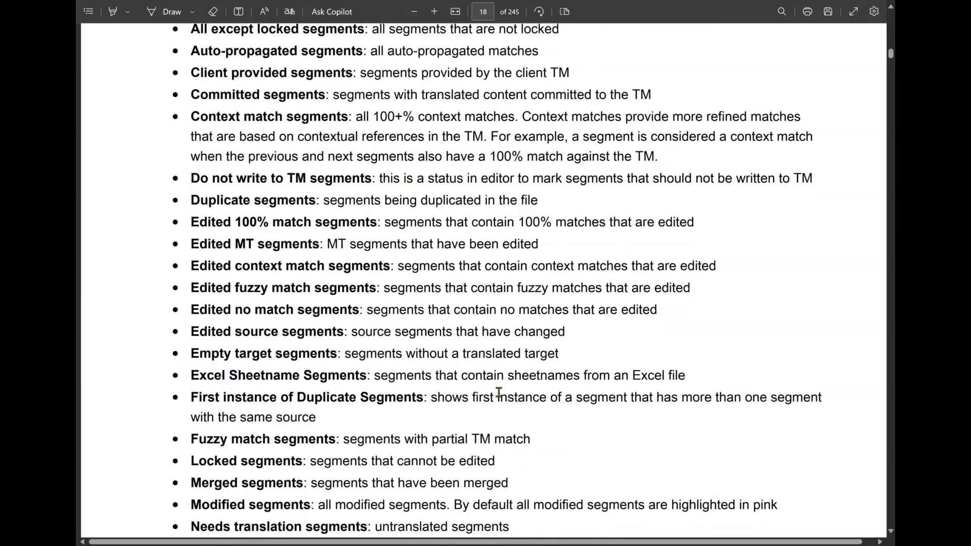
scroll(498, 392, "down", 3)
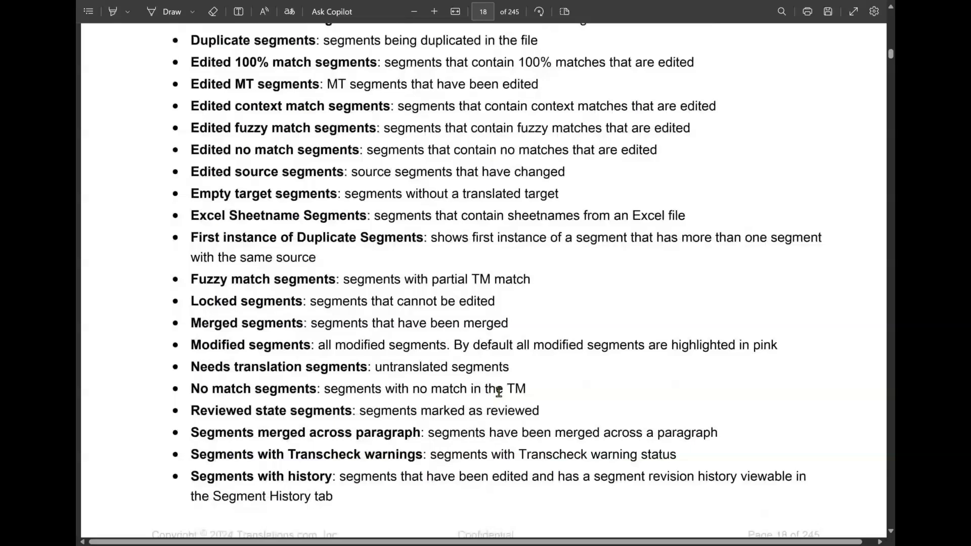
scroll(499, 392, "down", 1)
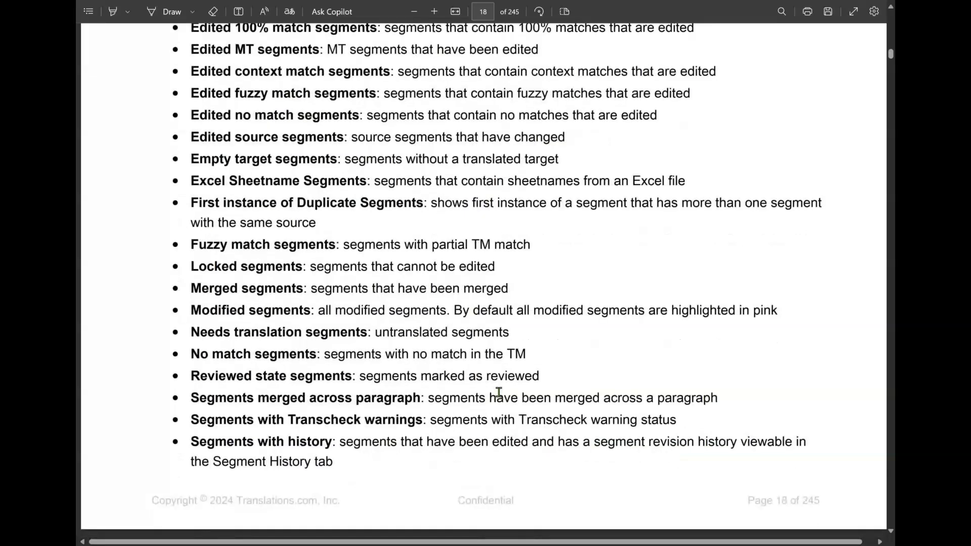
scroll(499, 392, "up", 1)
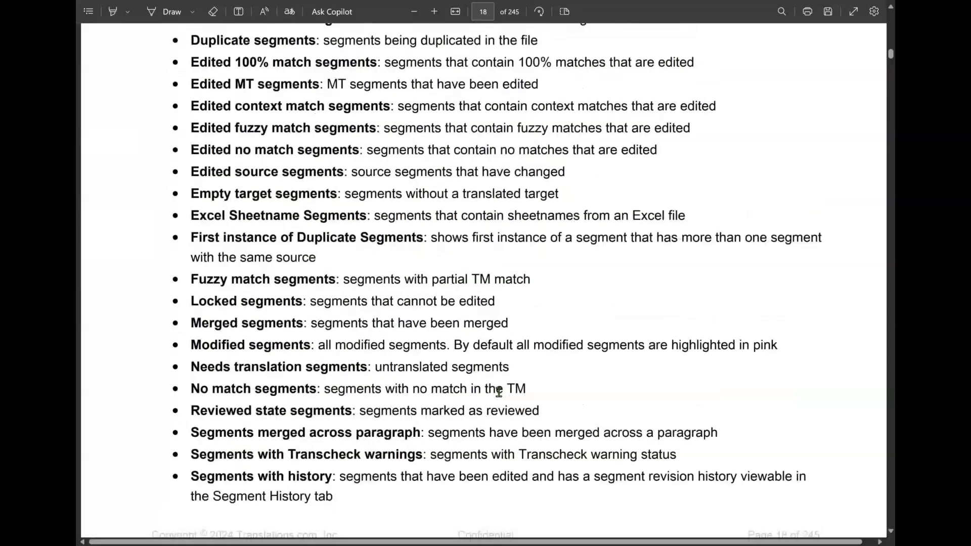
scroll(498, 392, "up", 2)
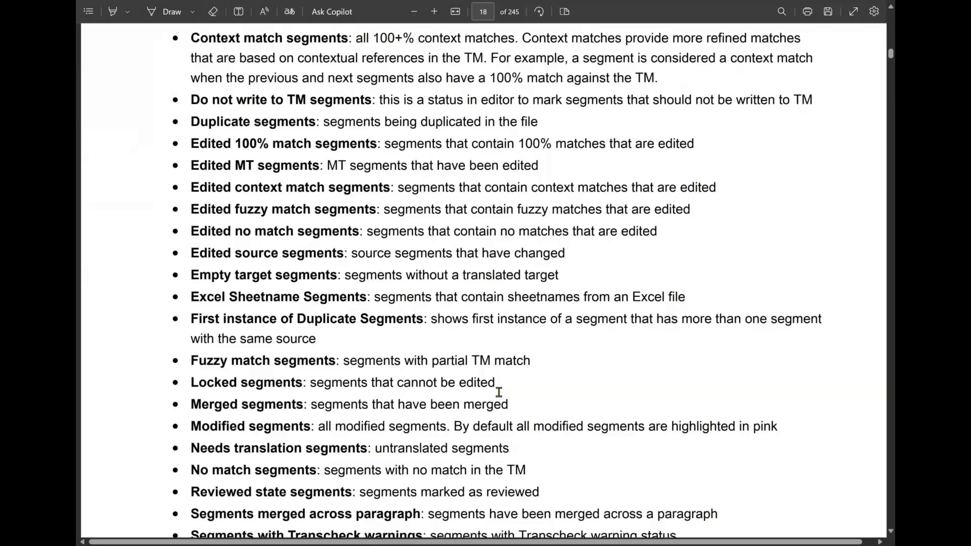
scroll(499, 392, "up", 4)
scroll(499, 392, "up", 2)
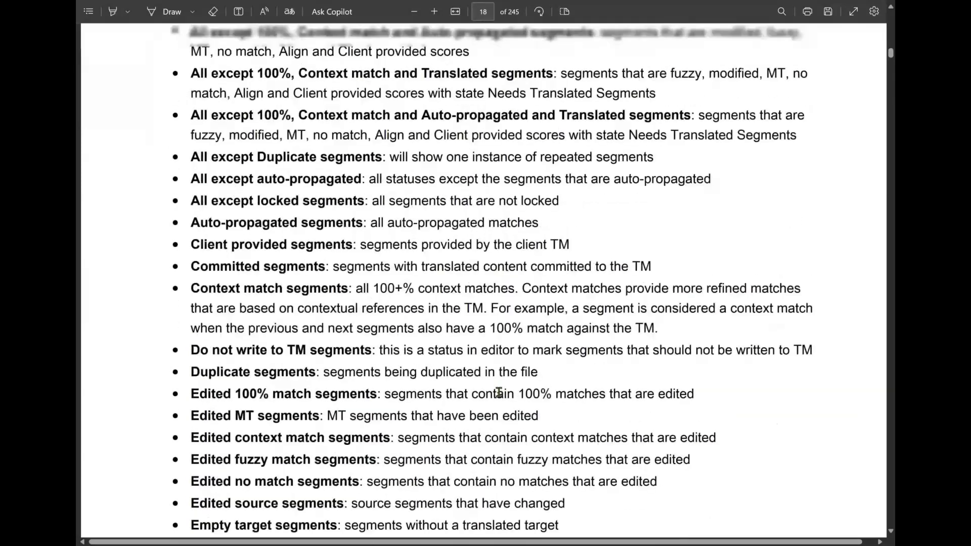
scroll(498, 393, "up", 1)
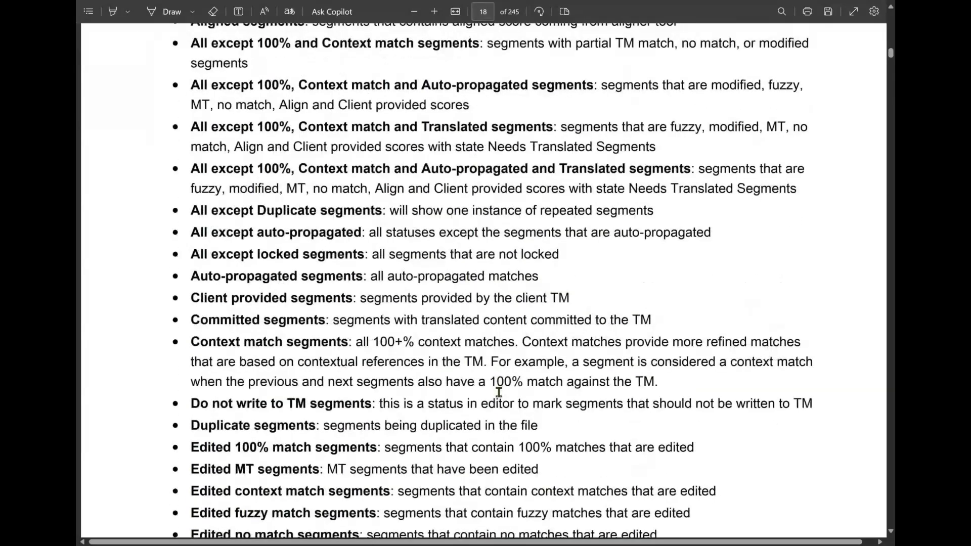
Step: Switch back to Wordfast Pro and filter the segments by the case-matched text Word combined with the Segments with tags filter
key("alt+Tab")
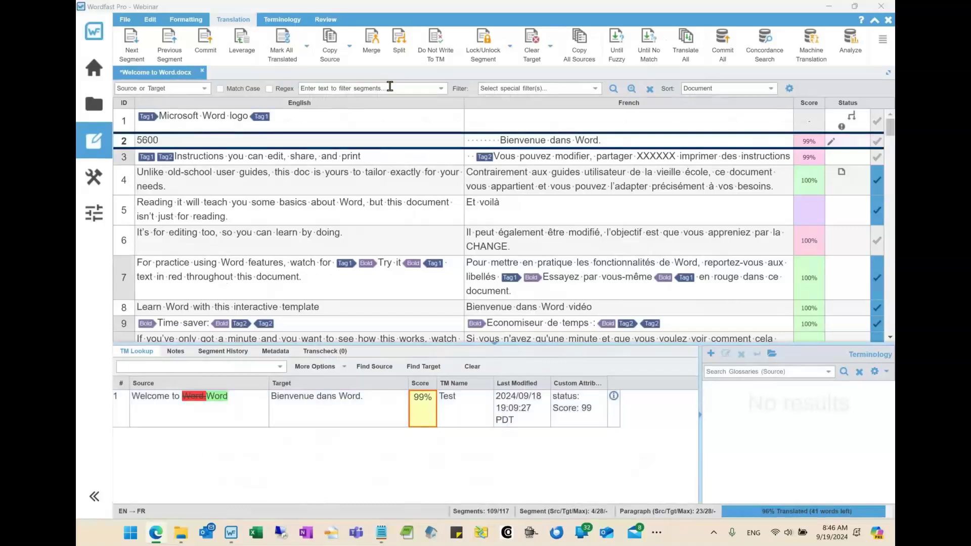
left_click(649, 89)
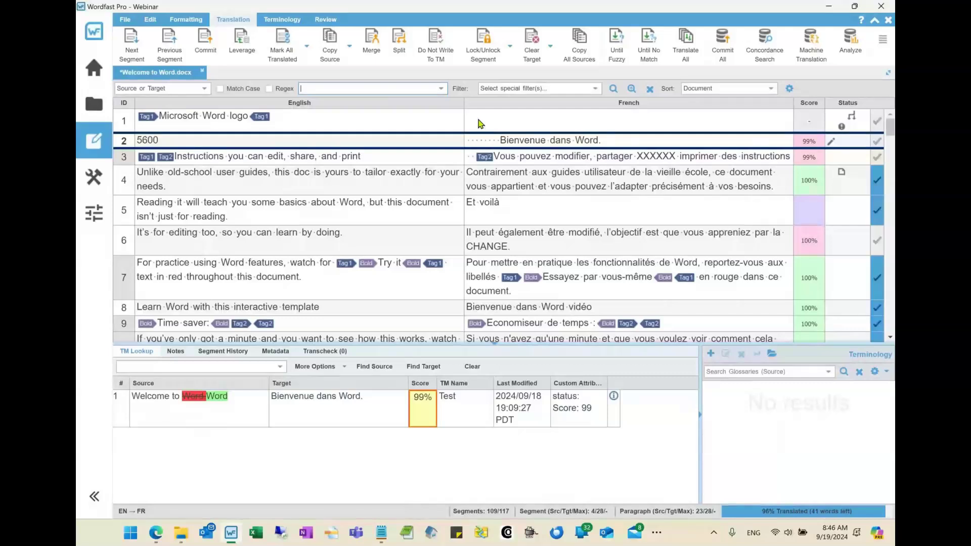
left_click(229, 91)
left_click(306, 89)
type("Word")
left_click(503, 88)
left_click(503, 88)
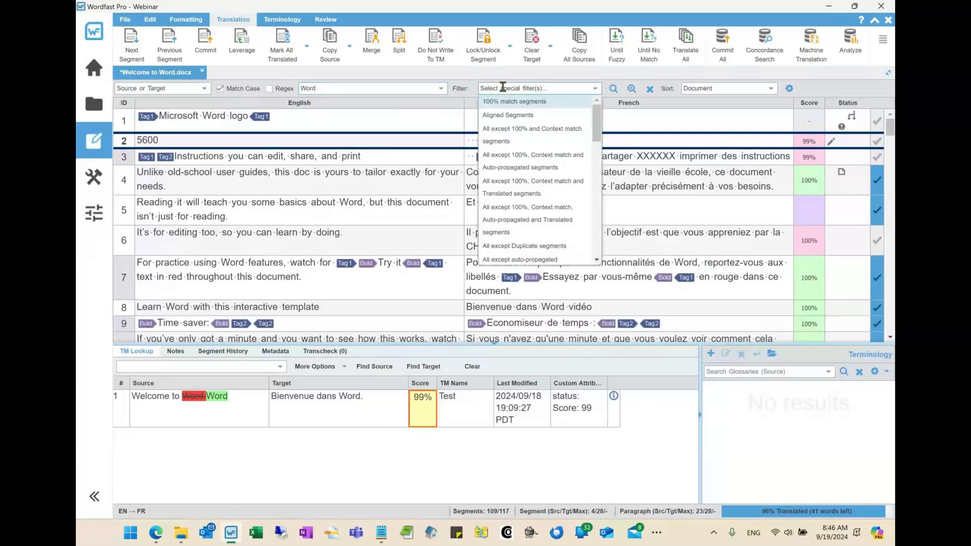
type("ts with tags")
left_click(511, 102)
left_click(613, 89)
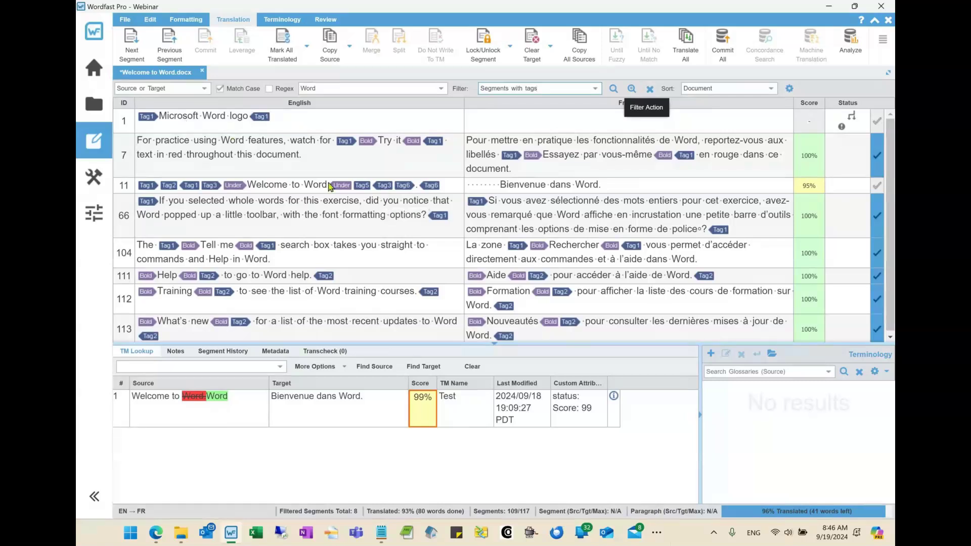
Step: Reset the filter fields and choose Segments with tags as the first special filter, followed by a comma
left_click(651, 90)
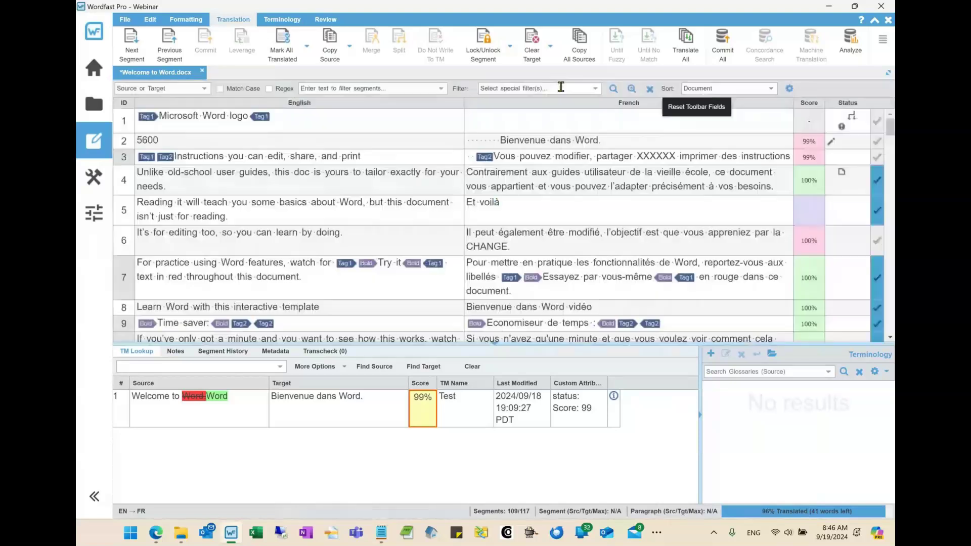
left_click(529, 89)
type("tag")
left_click(531, 105)
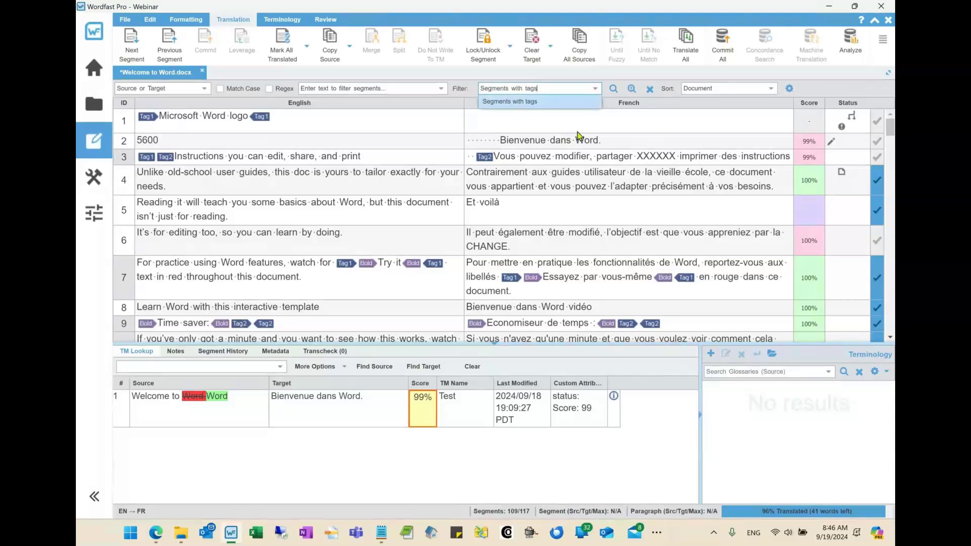
type("1")
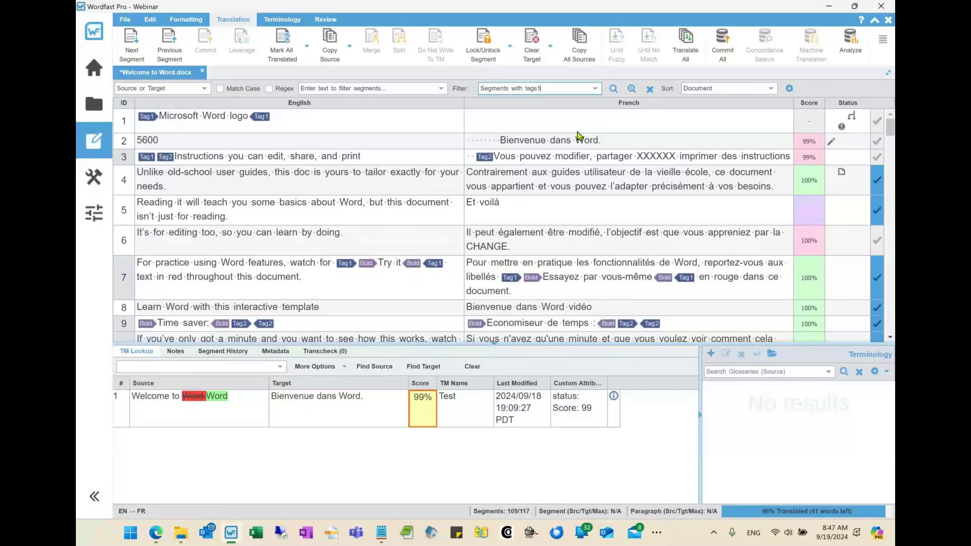
key("BackSpace")
type(",")
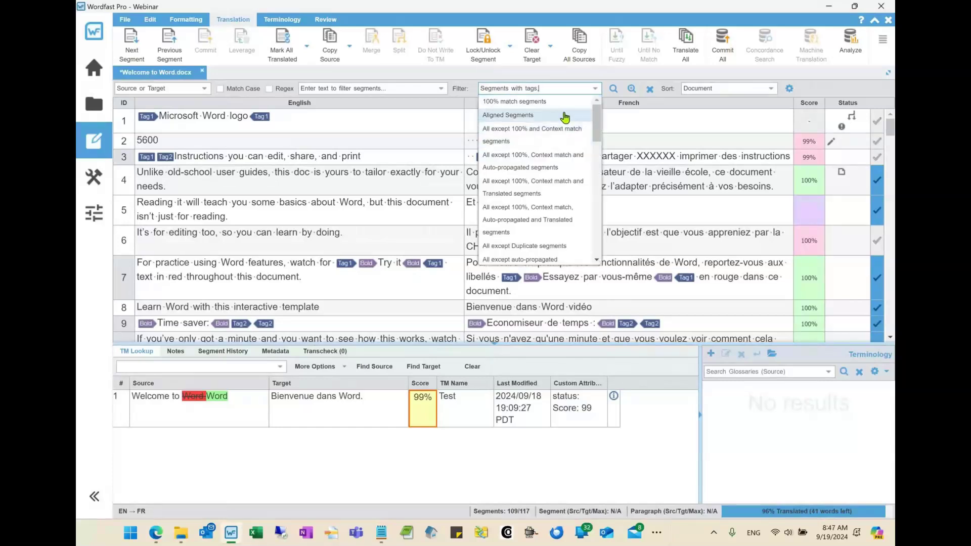
left_click(506, 102)
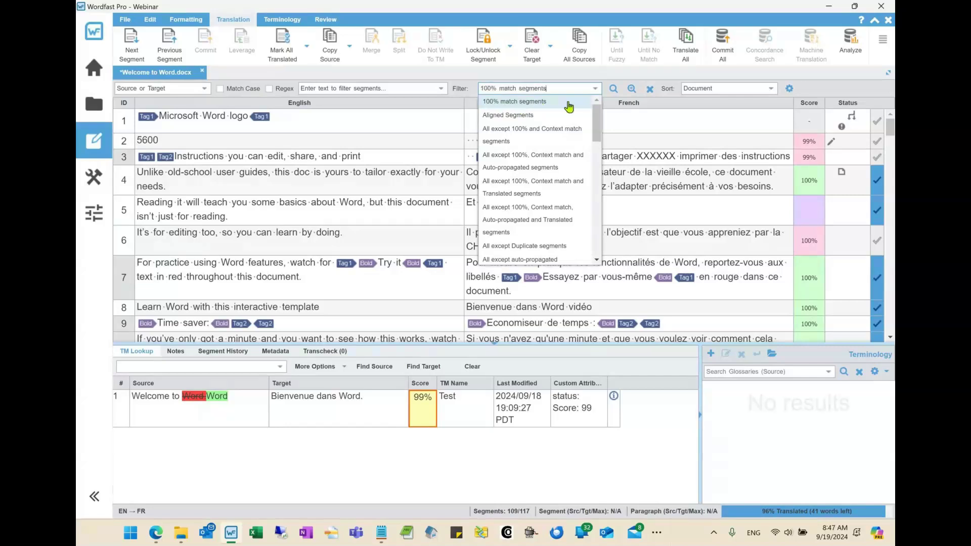
key("BackSpace")
key("BackSpace")
key("BackSpace")
key("BackSpace")
key("BackSpace")
key("BackSpace")
key("BackSpace")
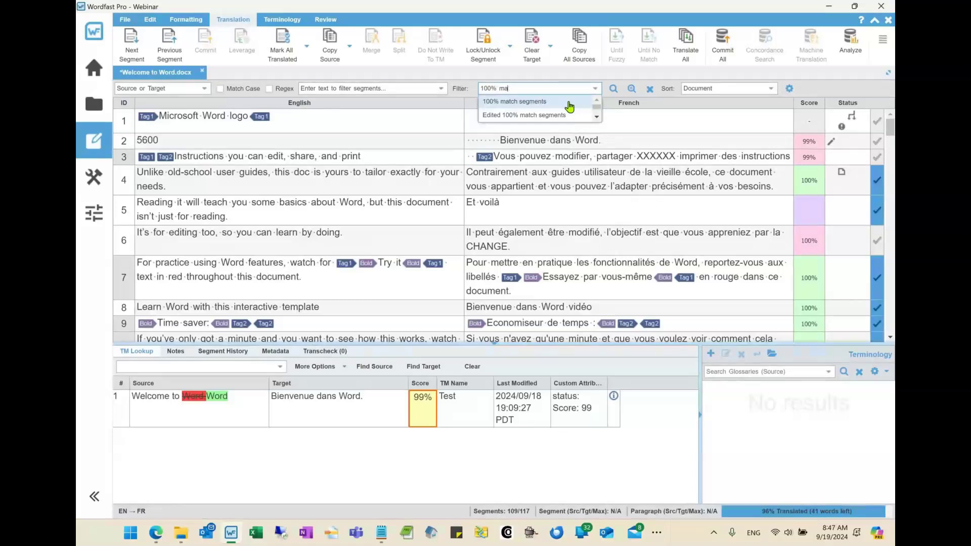
key("ctrl+z")
key("ctrl+a")
Step: Add 100% match segments to the Segments with tags filter and filter the segments by both criteria
type(", 100")
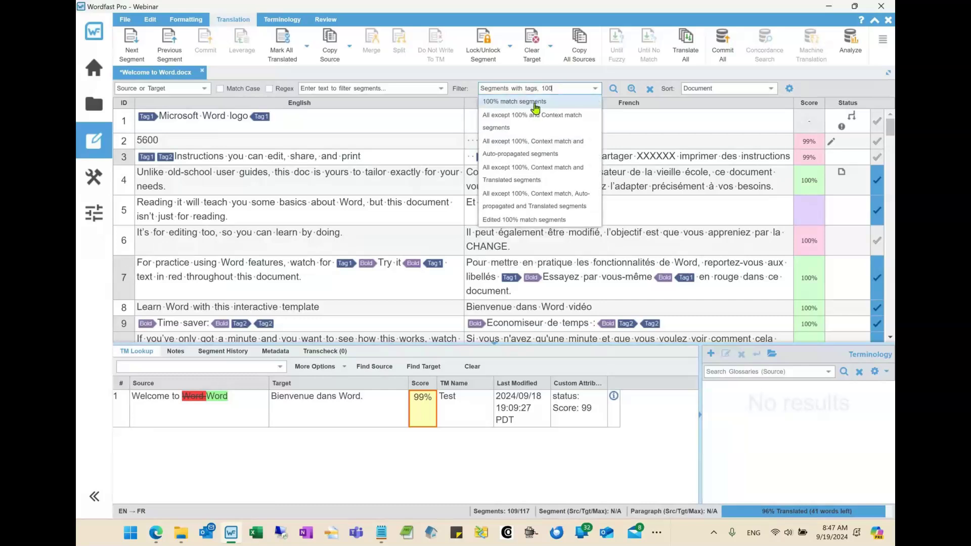
left_click(535, 103)
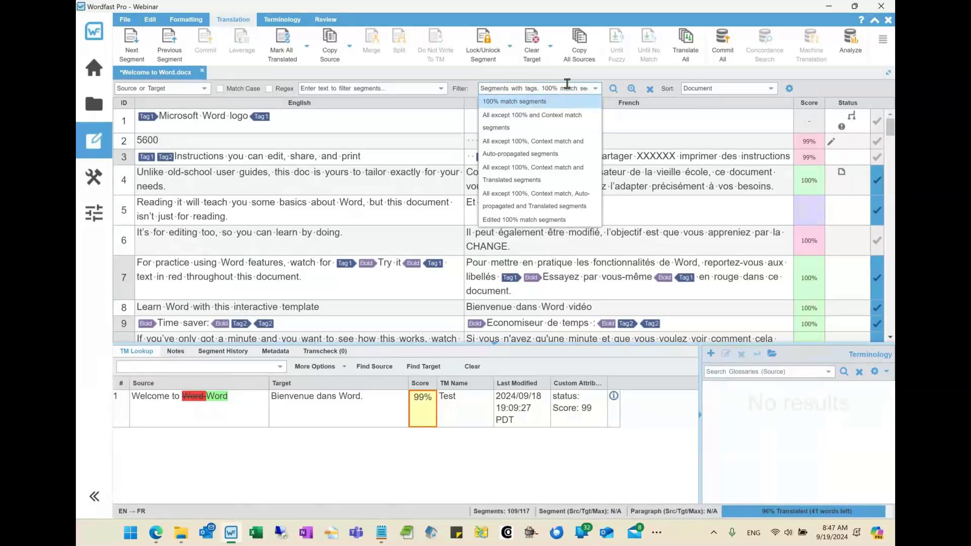
left_click(615, 92)
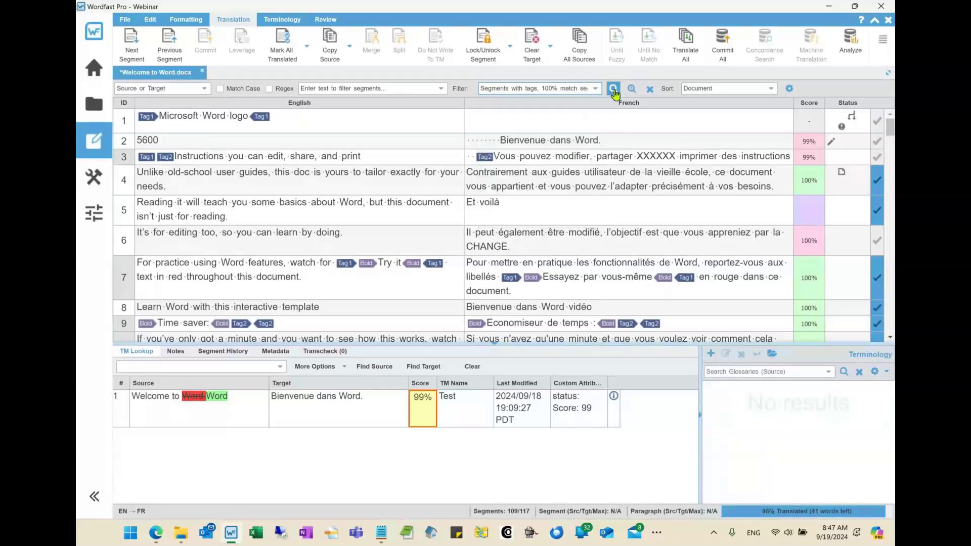
left_click(614, 91)
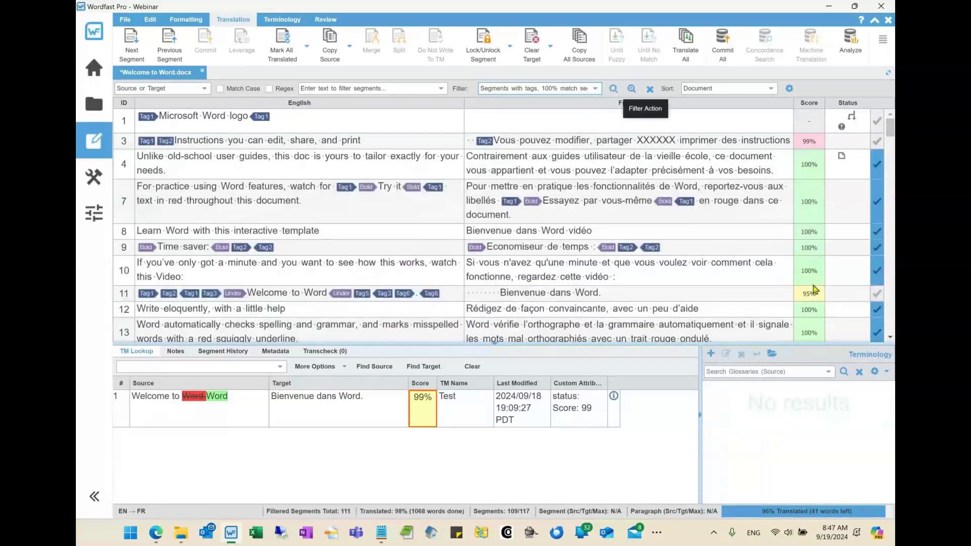
Step: Reset the filter fields and apply the Segments with tags filter cumulatively
left_click(650, 90)
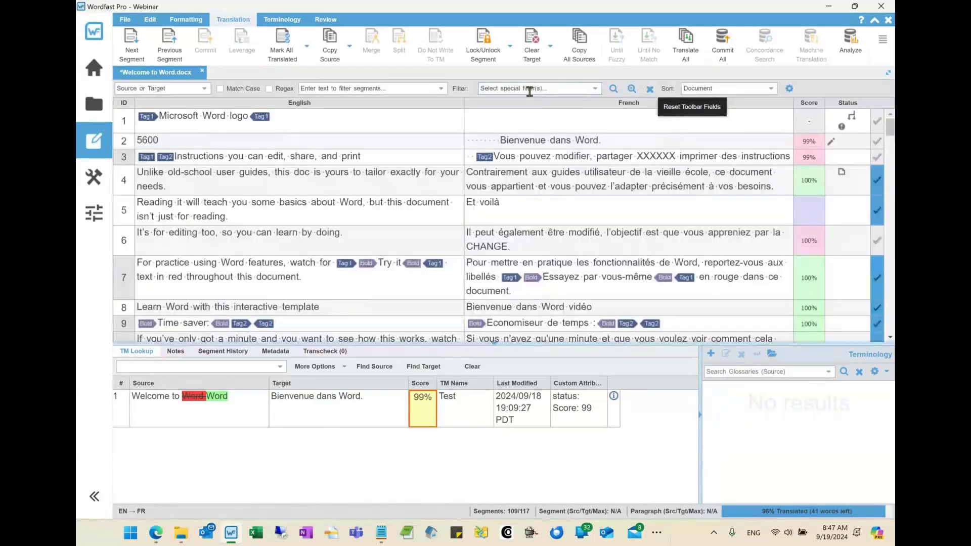
left_click(529, 91)
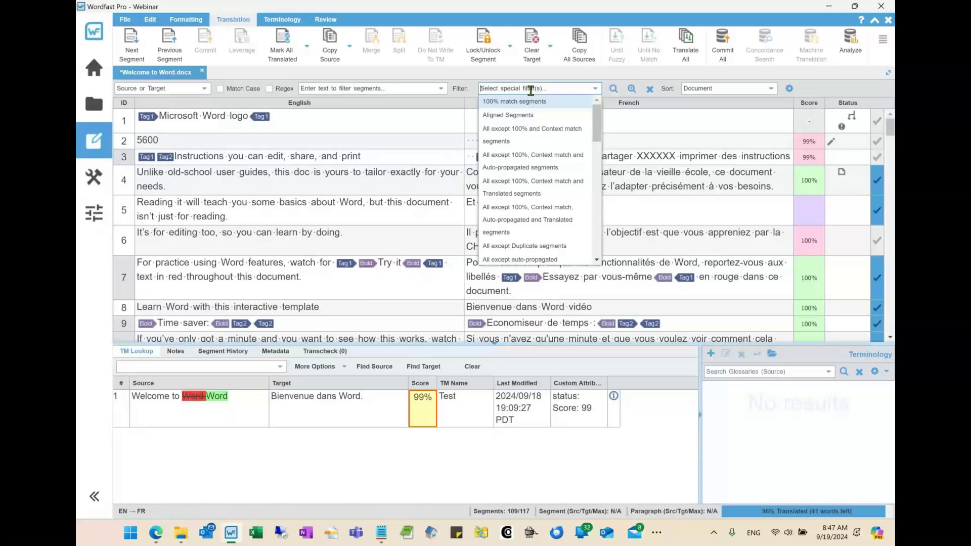
type("tag")
left_click(538, 103)
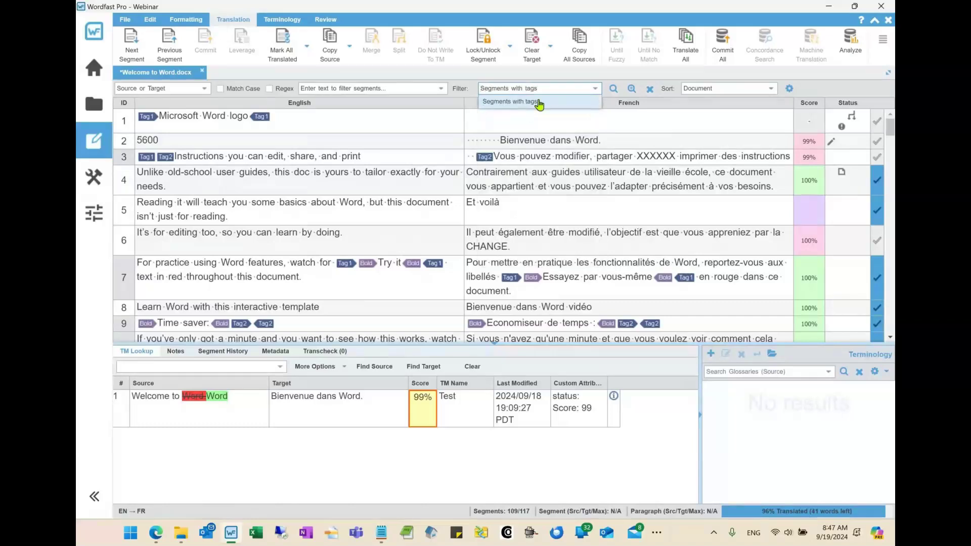
left_click(631, 89)
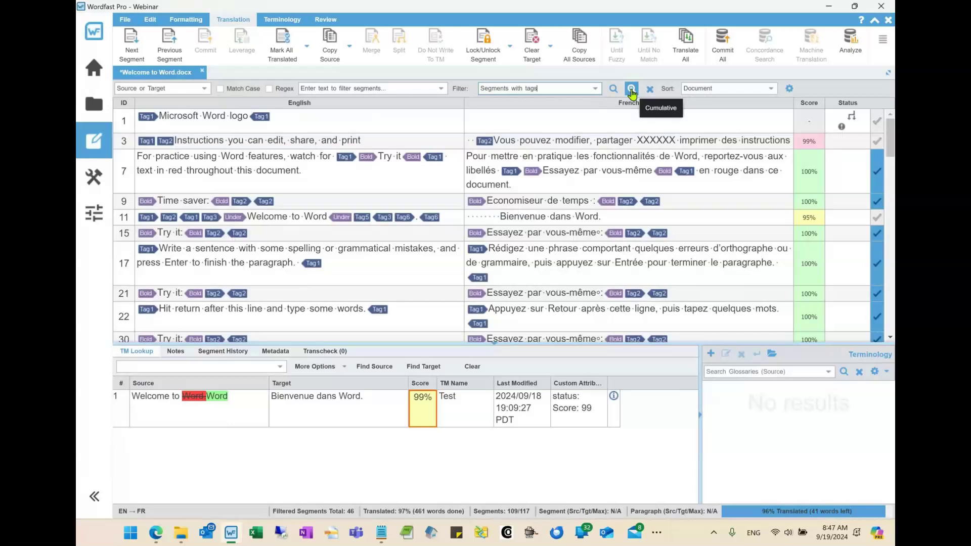
Step: Narrow the tagged segments cumulatively with the 100% match segments filter
left_click(631, 93)
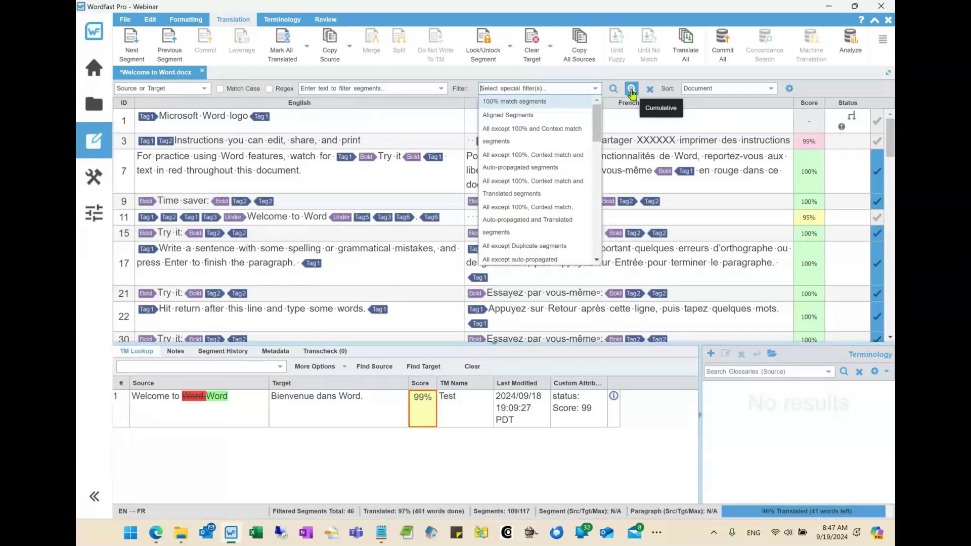
left_click(551, 102)
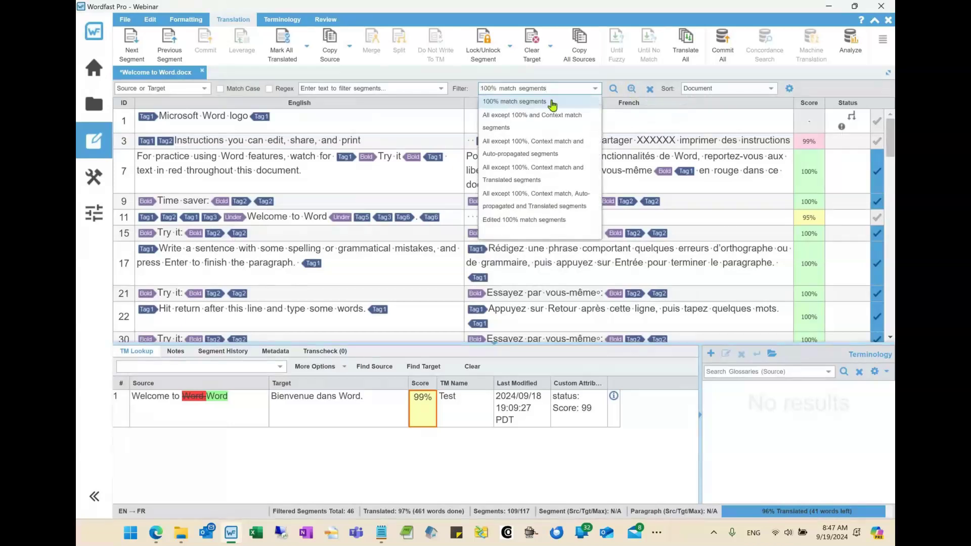
left_click(631, 91)
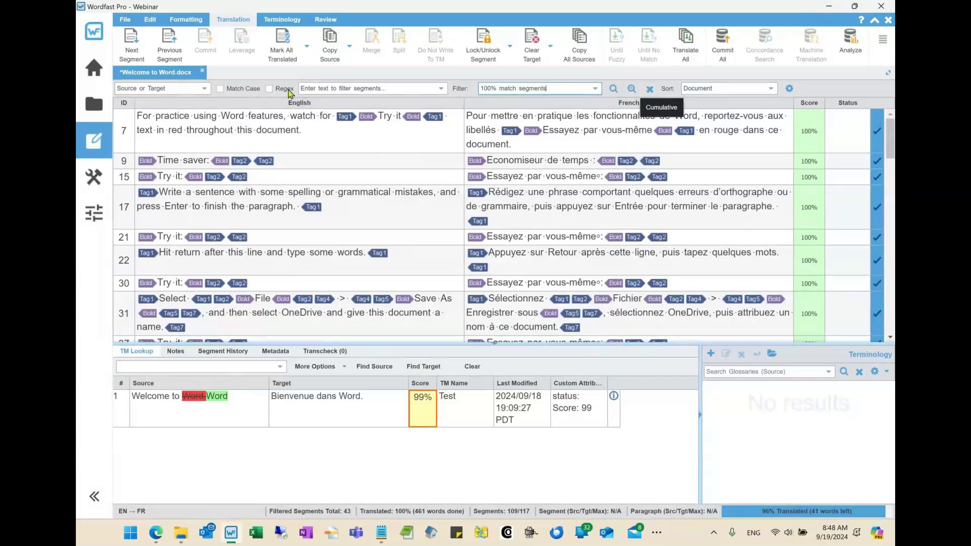
Step: Reset the filter fields and filter the segments by the regex Word|XXXXXX with case matching enabled
left_click(650, 89)
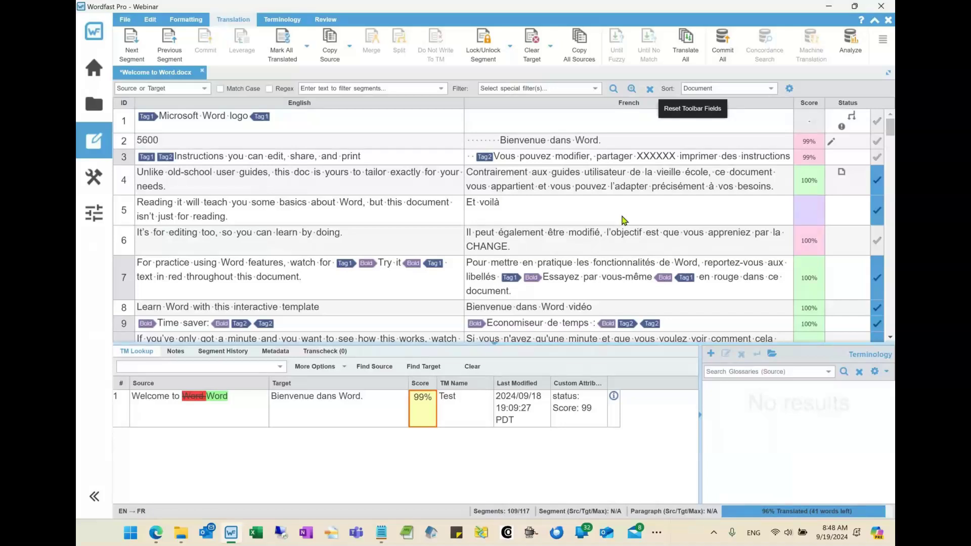
left_click(270, 89)
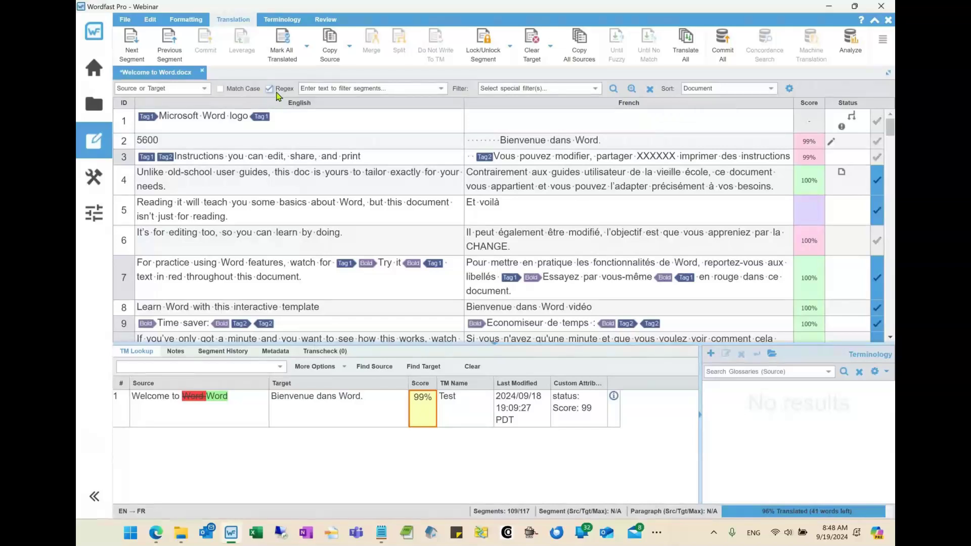
left_click(303, 88)
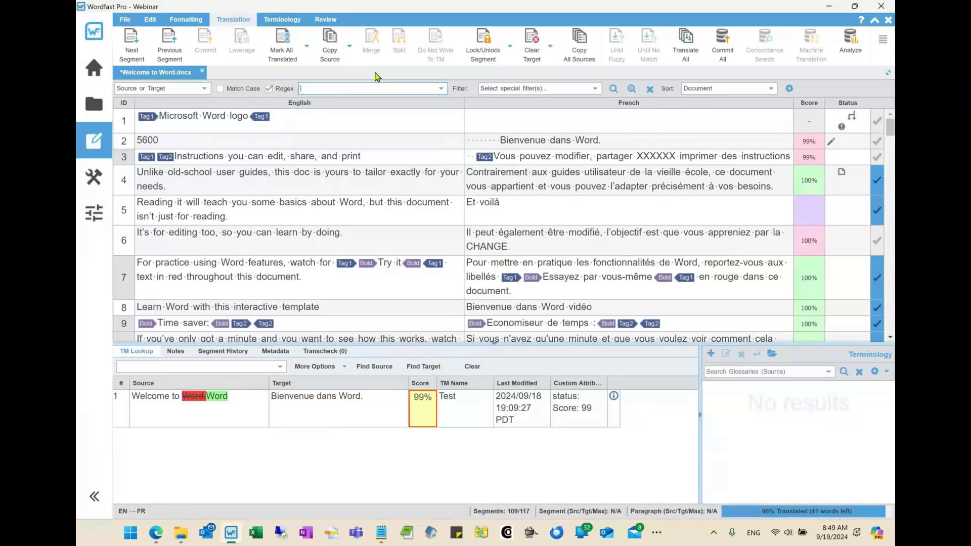
type("Word")
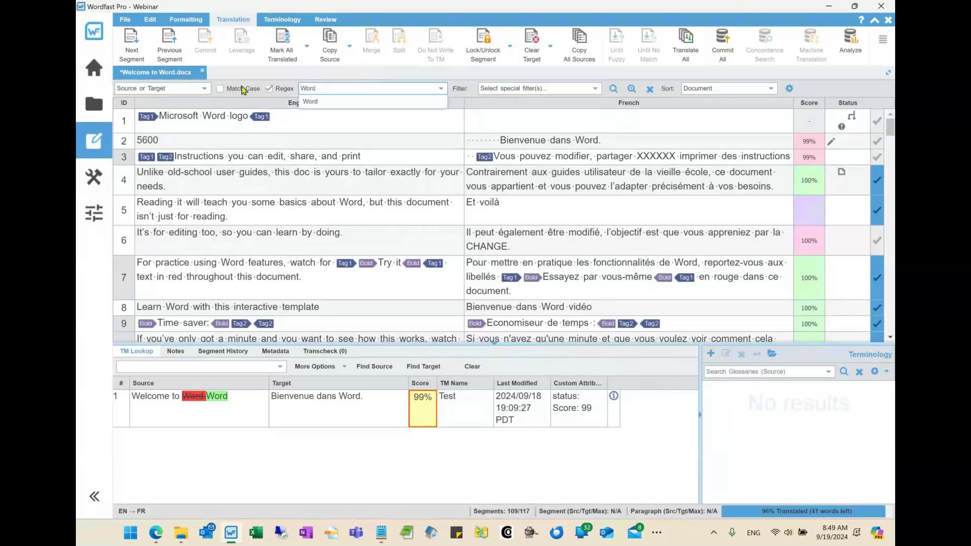
left_click(242, 89)
left_click(326, 89)
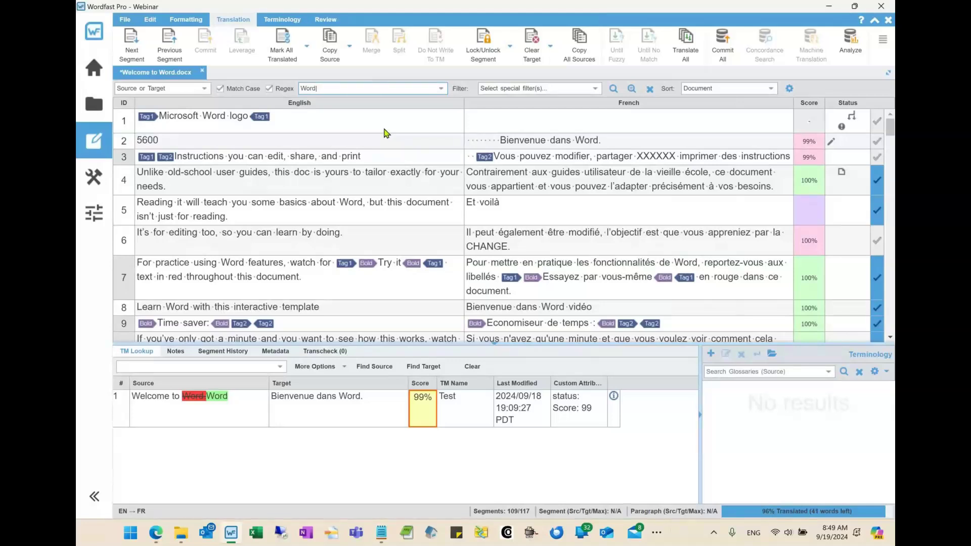
type("XXXXXX")
left_click(613, 91)
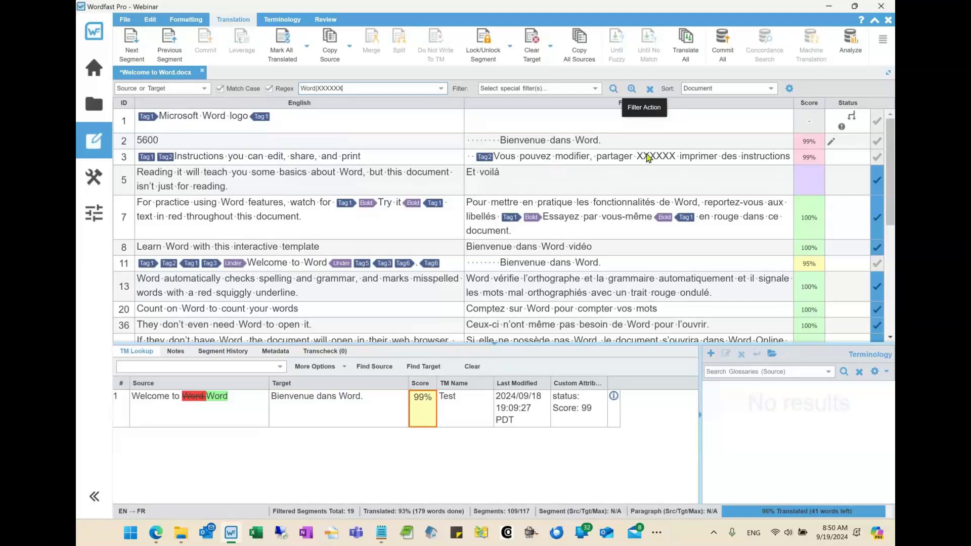
Step: Reset the filter fields and make segment 1 the active segment
left_click(653, 94)
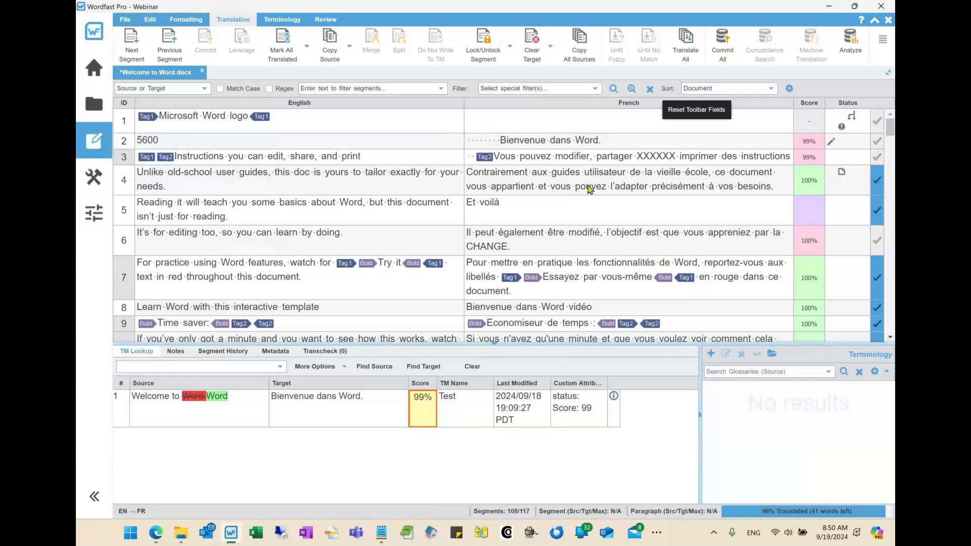
right_click(589, 190)
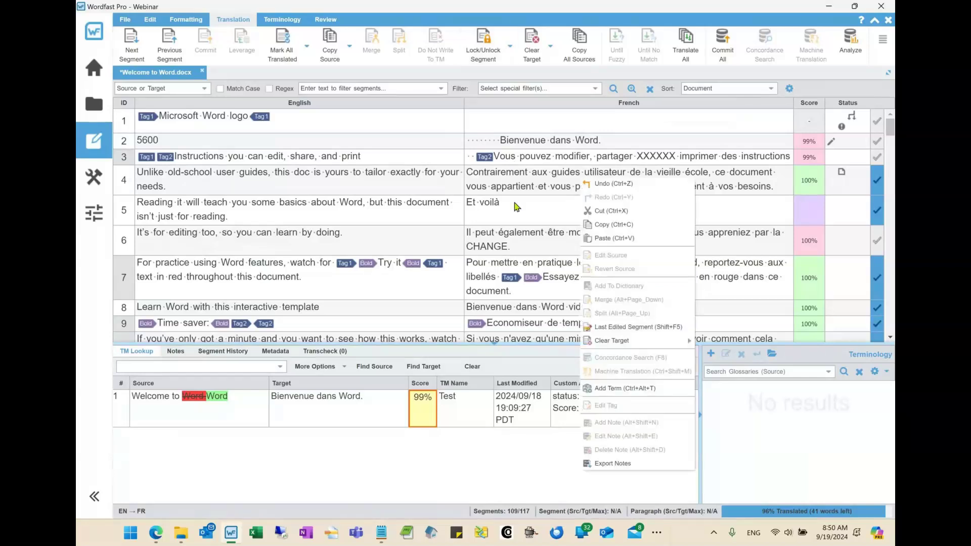
left_click(496, 126)
left_click(494, 119)
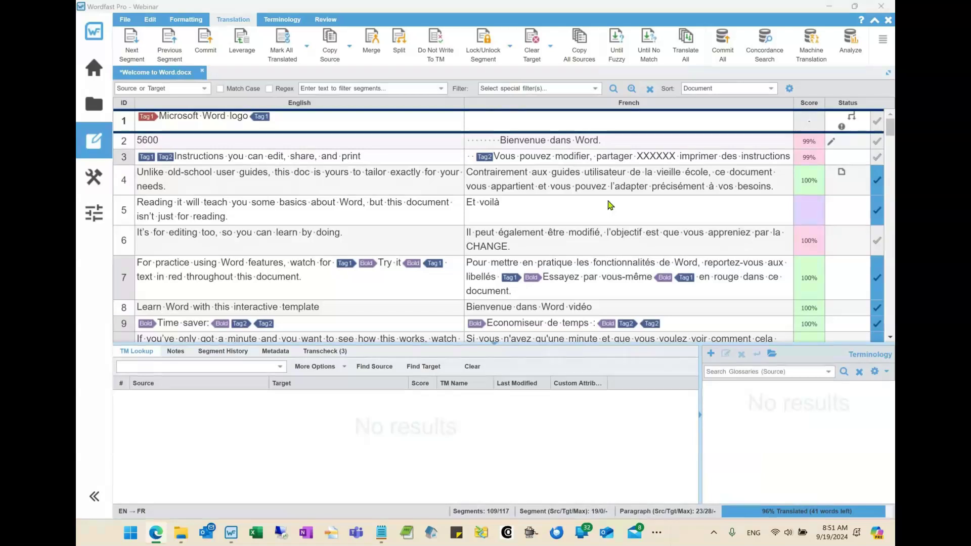
Step: Select Word in segment 2's French target and cycle it through the available letter cases
left_click(586, 142)
double_click(586, 141)
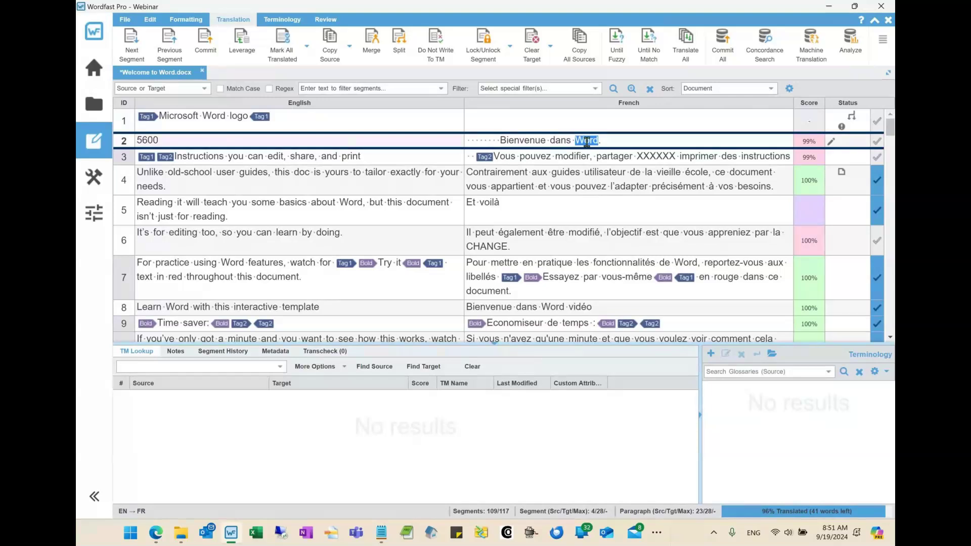
key("shift+F3")
key("shift+F3")
key("shift+F3")
key("shift+F3")
key("shift+F3")
key("shift+F3")
key("shift+F3")
key("shift+F3")
Step: Show the document's notes and, from segment 63, jump to segment 4 through its note
left_click(177, 353)
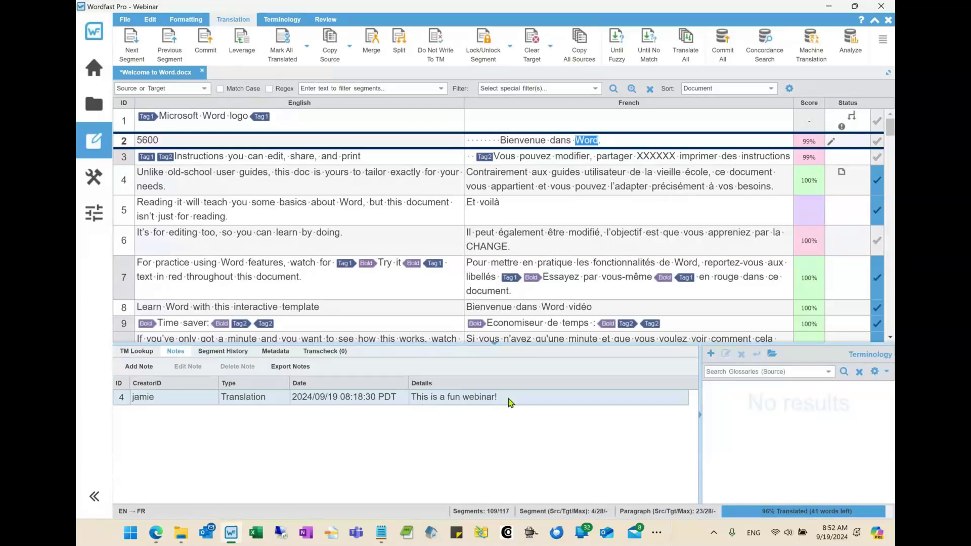
scroll(778, 228, "down", 8)
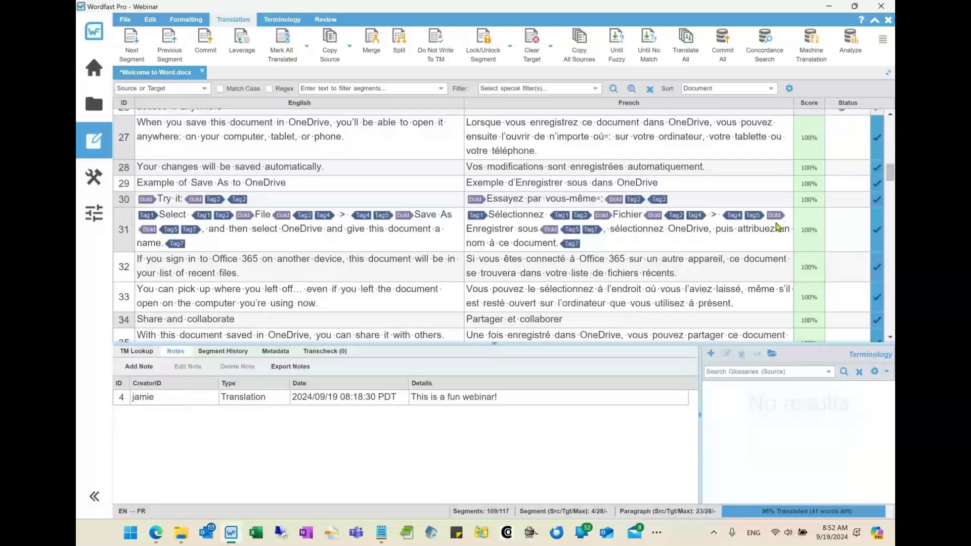
scroll(778, 227, "down", 8)
scroll(778, 227, "down", 3)
left_click(652, 154)
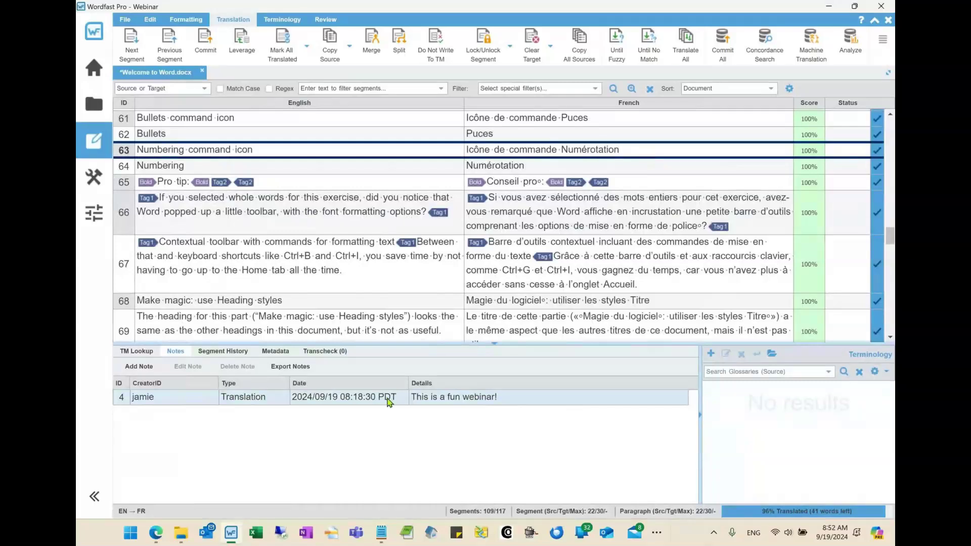
left_click(192, 402)
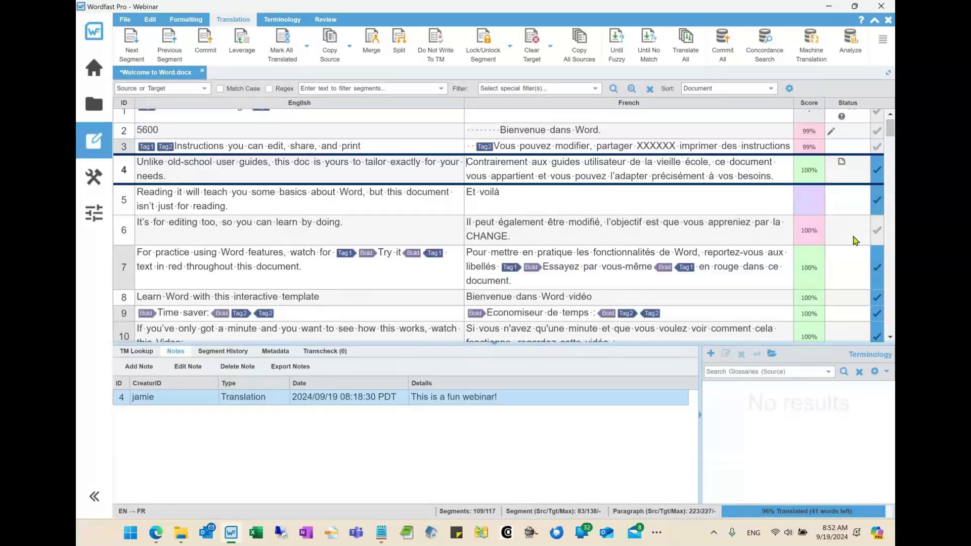
Step: Make segment 2 active and filter the document with the Edited source segments special filter
scroll(849, 167, "up", 1)
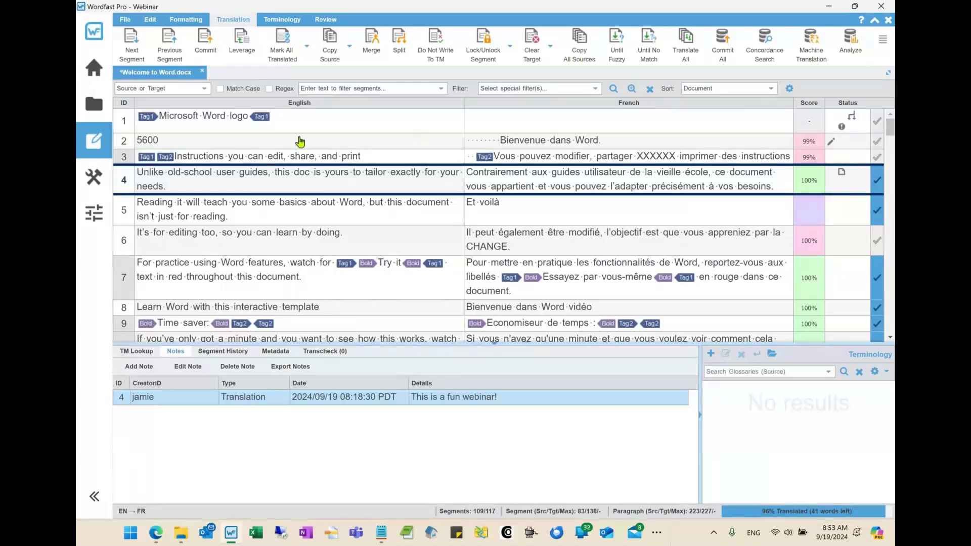
left_click(201, 144)
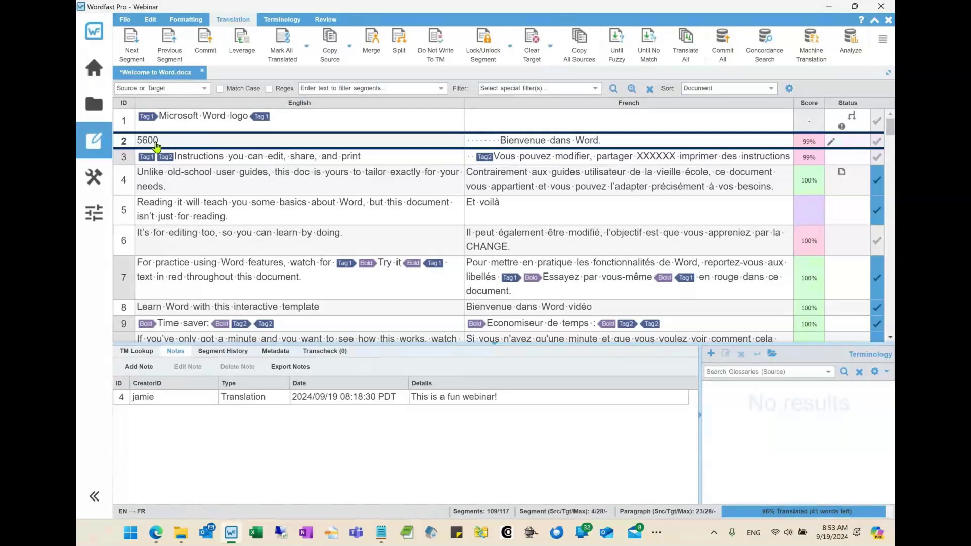
left_click(536, 89)
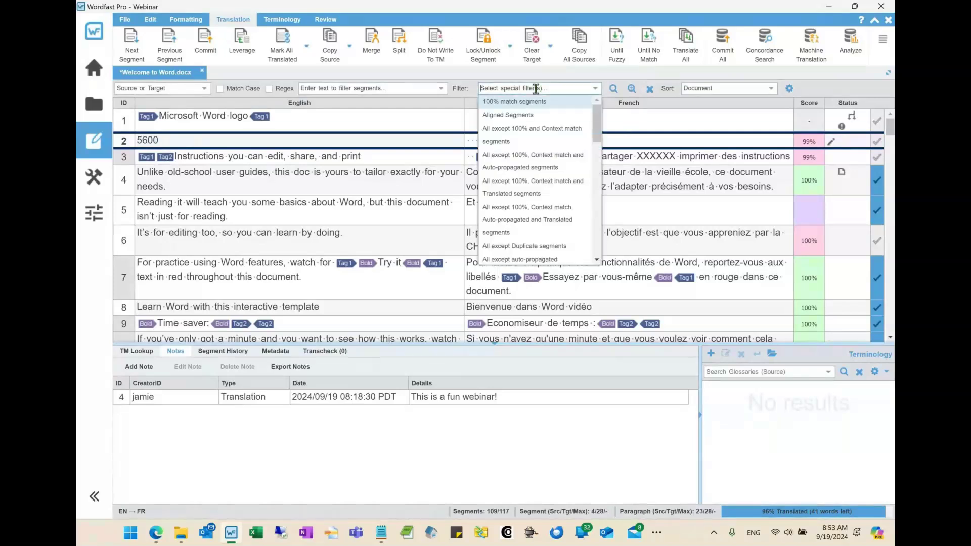
type("sourc")
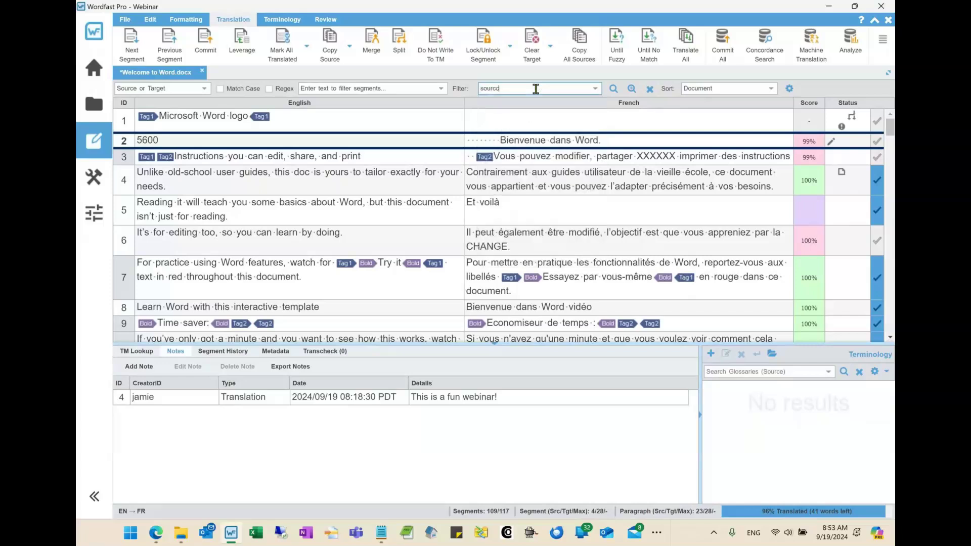
type("c")
key("BackSpace")
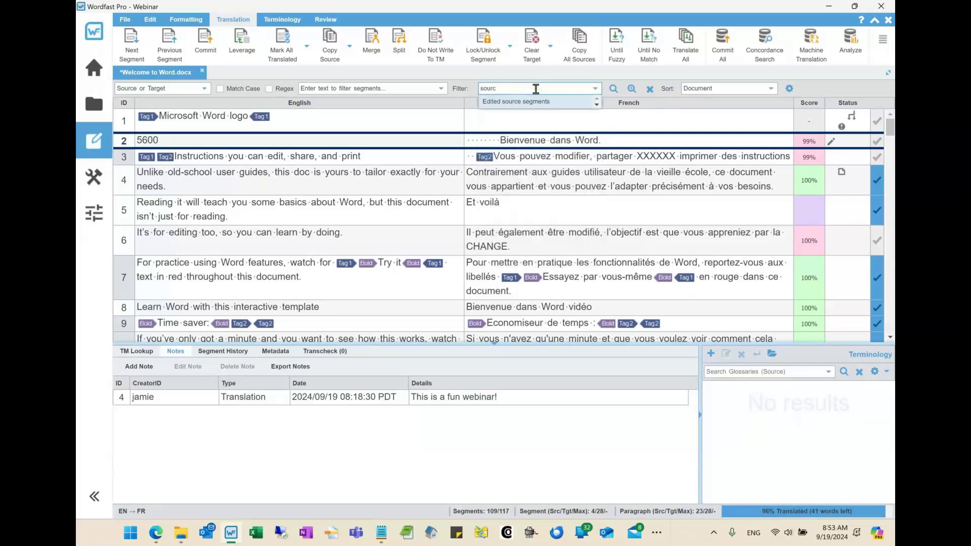
left_click(532, 103)
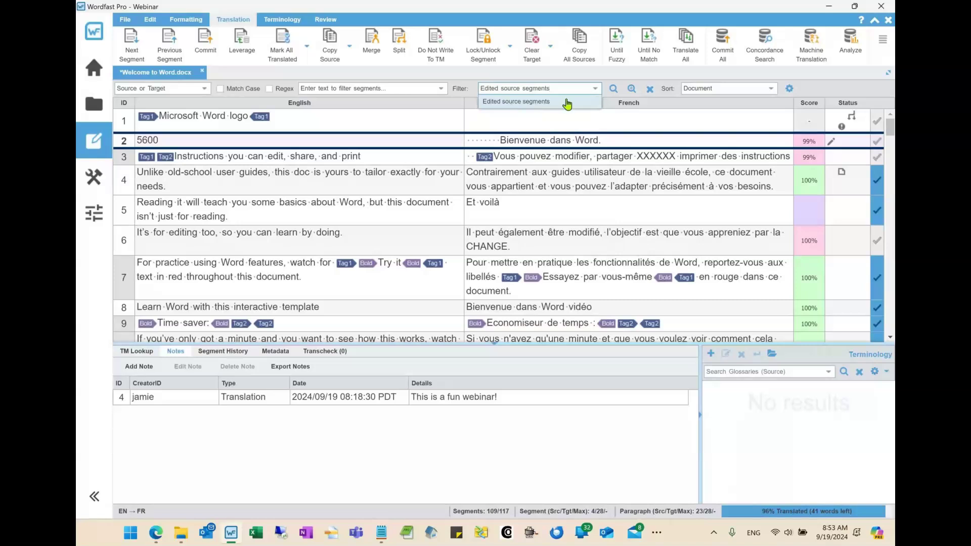
left_click(612, 91)
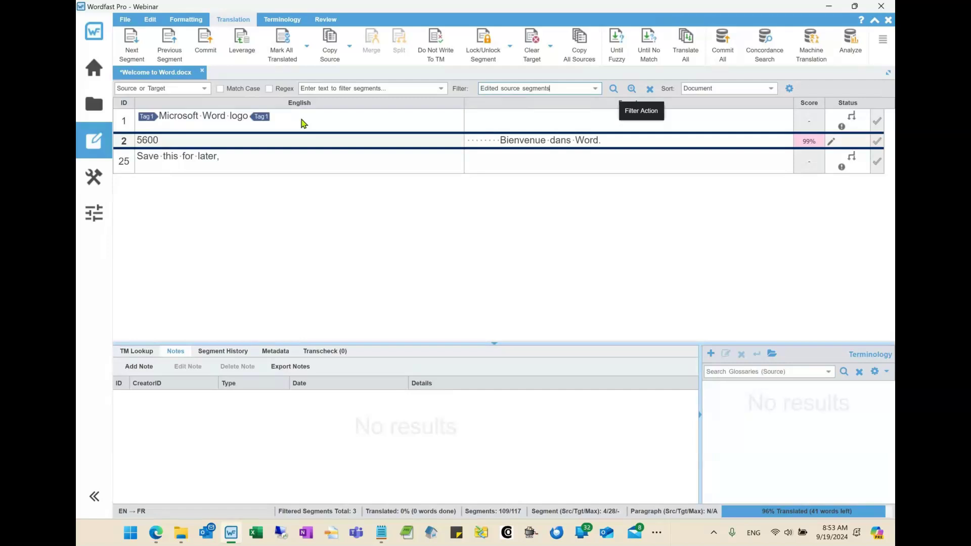
Step: Reset the filter fields and show the segment history of segment 2
mouse_move(260, 125)
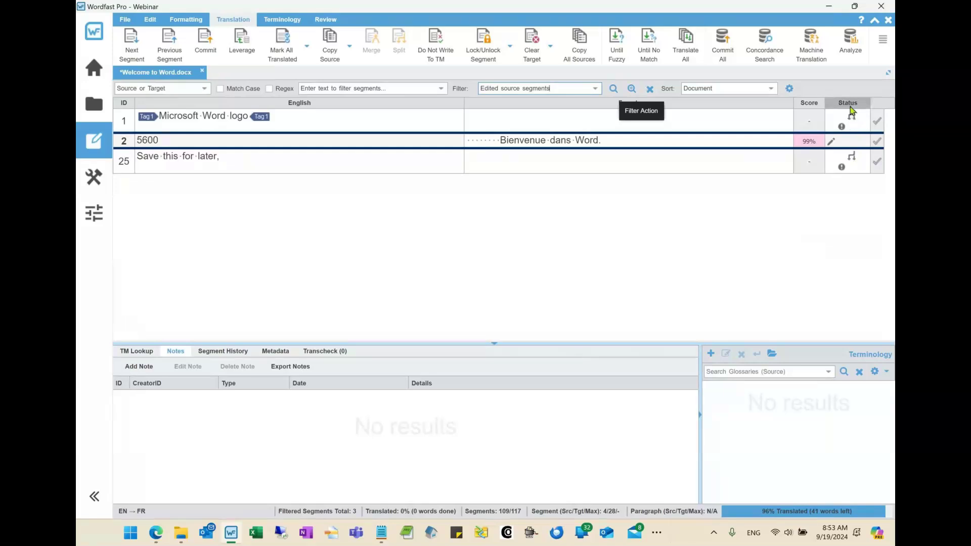
left_click(649, 89)
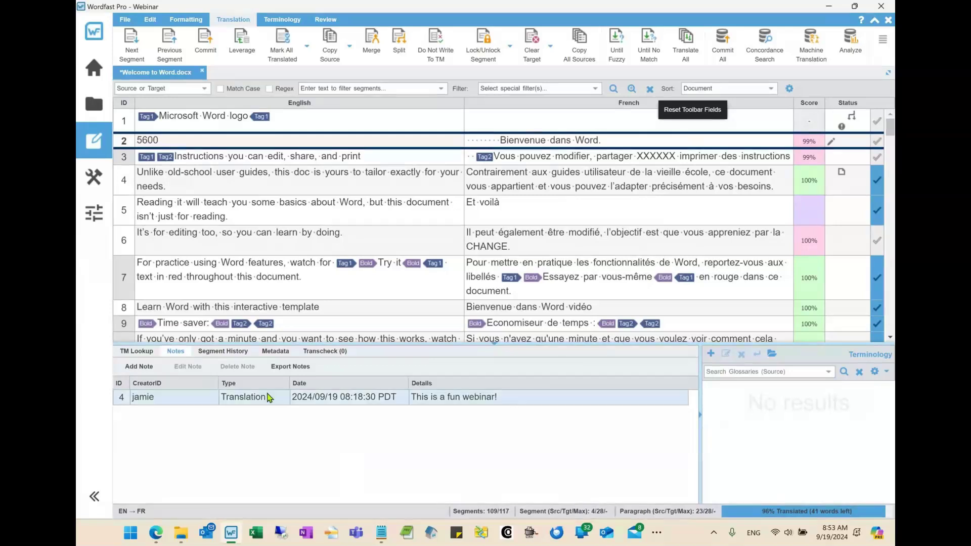
left_click(222, 351)
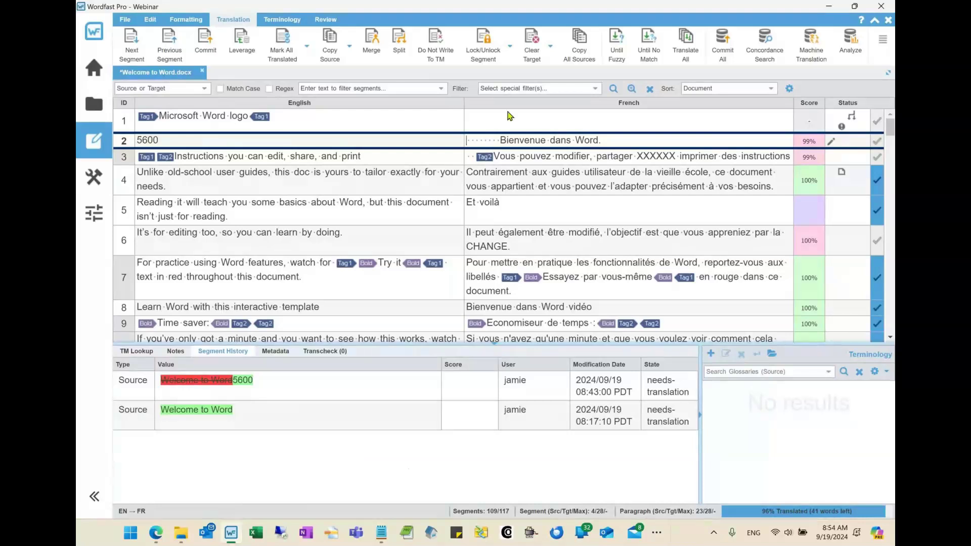
Step: Filter the document with the Segments with history special filter
left_click(502, 88)
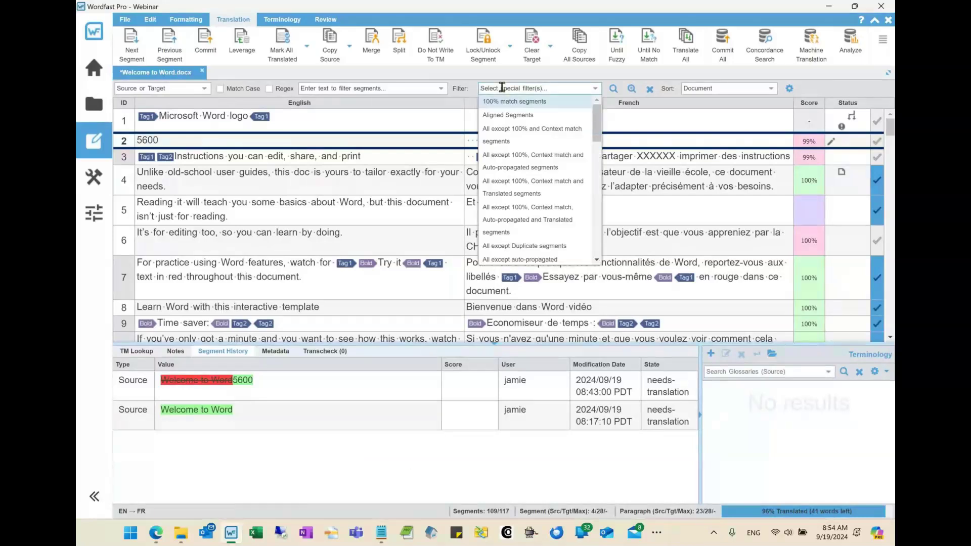
type("segment hi")
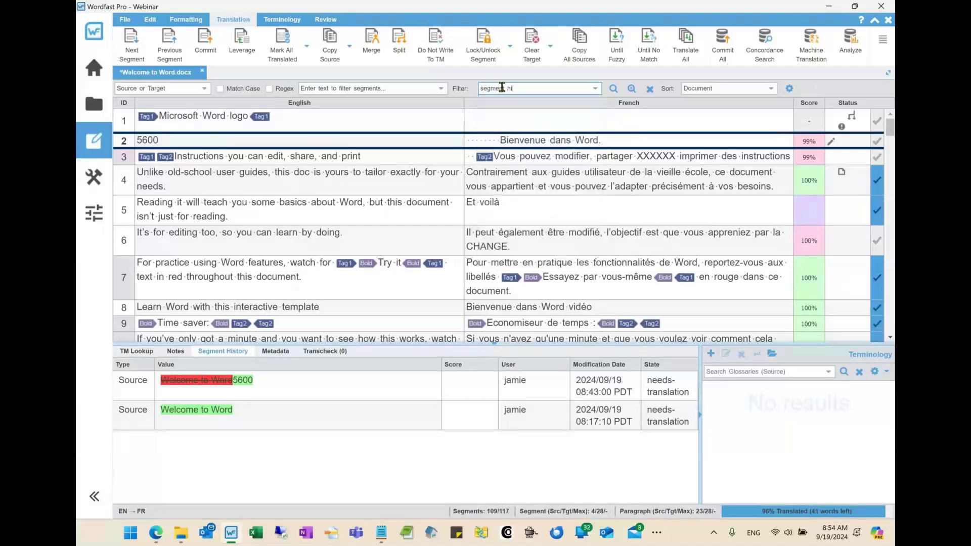
key("BackSpace")
key("BackSpace")
key("BackSpace")
key("BackSpace")
key("BackSpace")
key("BackSpace")
key("BackSpace")
type("histor")
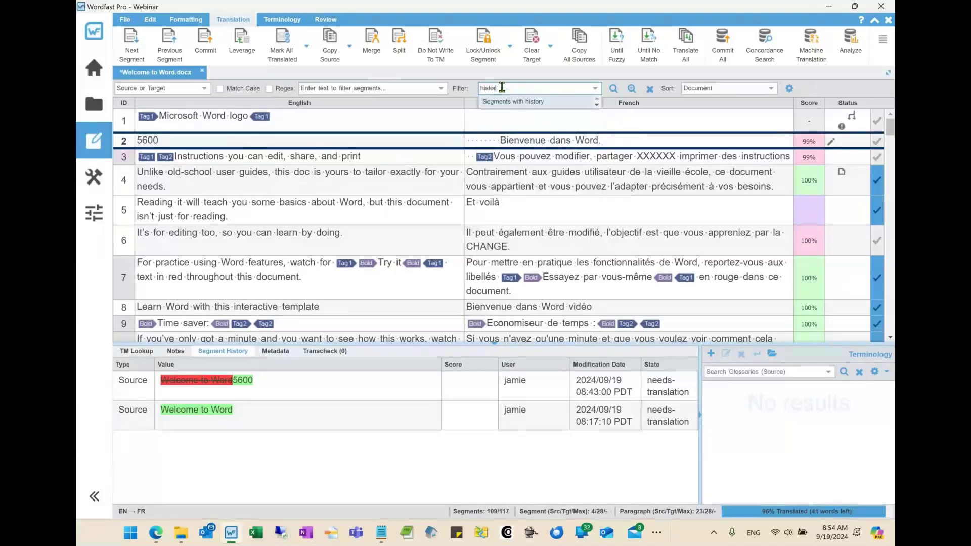
left_click(524, 110)
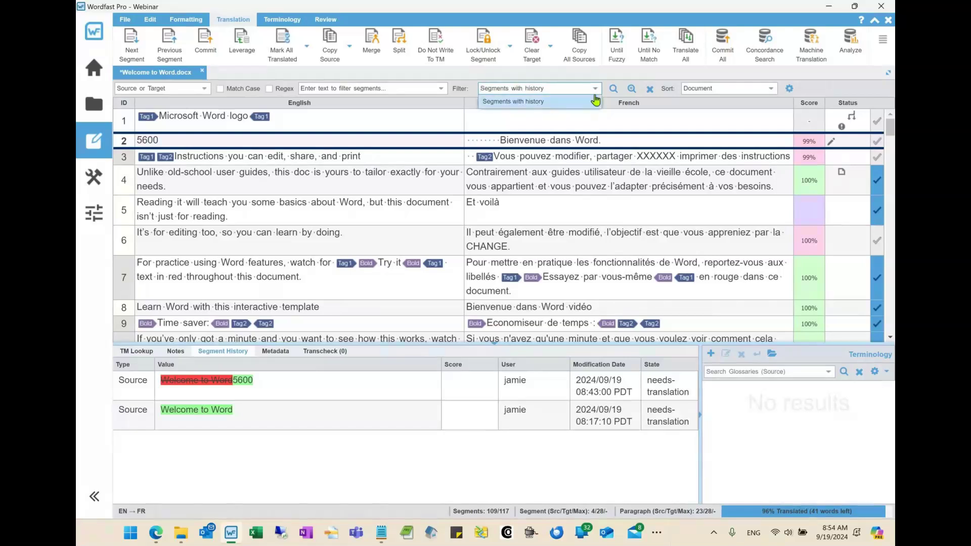
left_click(613, 90)
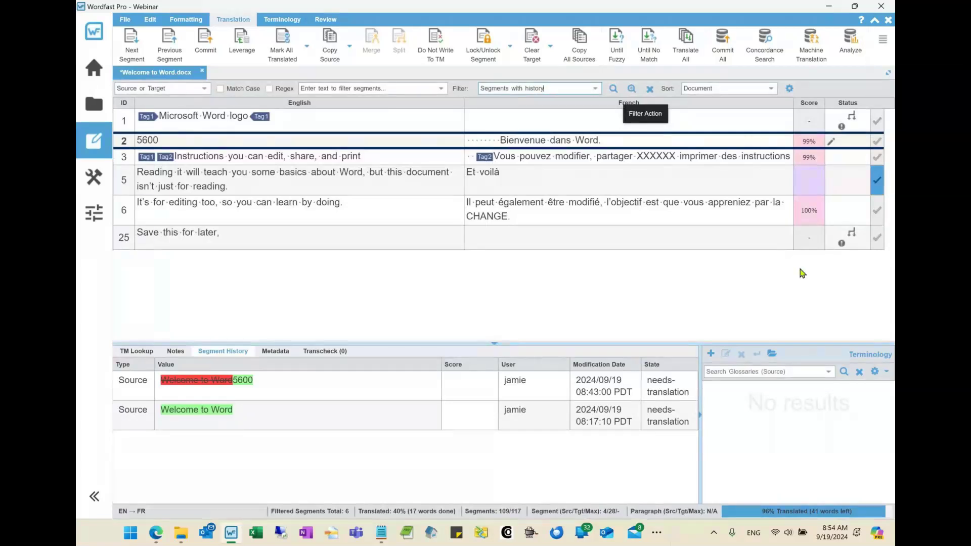
Step: Reset the filter fields, filter by the text word without case matching, and highlight the matches in source segments 20 and 22
left_click(650, 89)
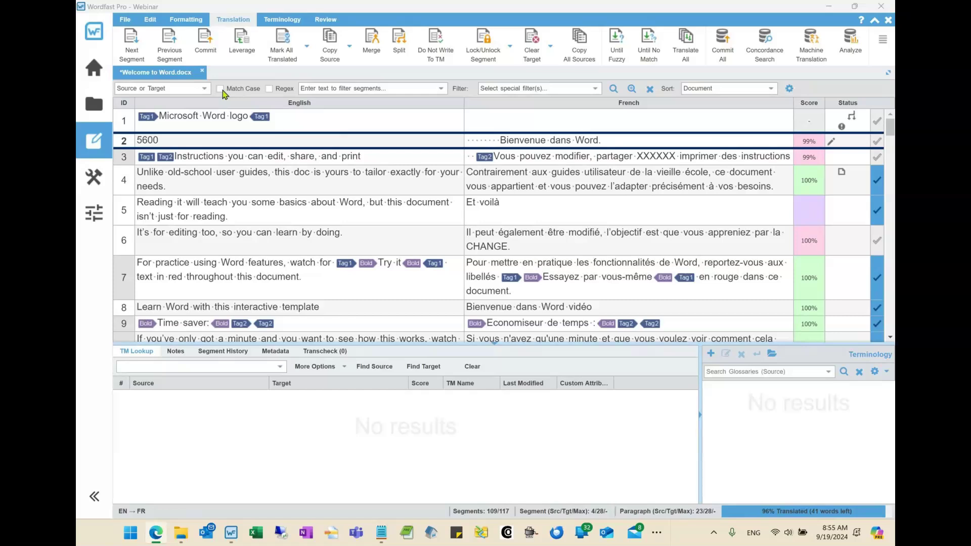
left_click(312, 89)
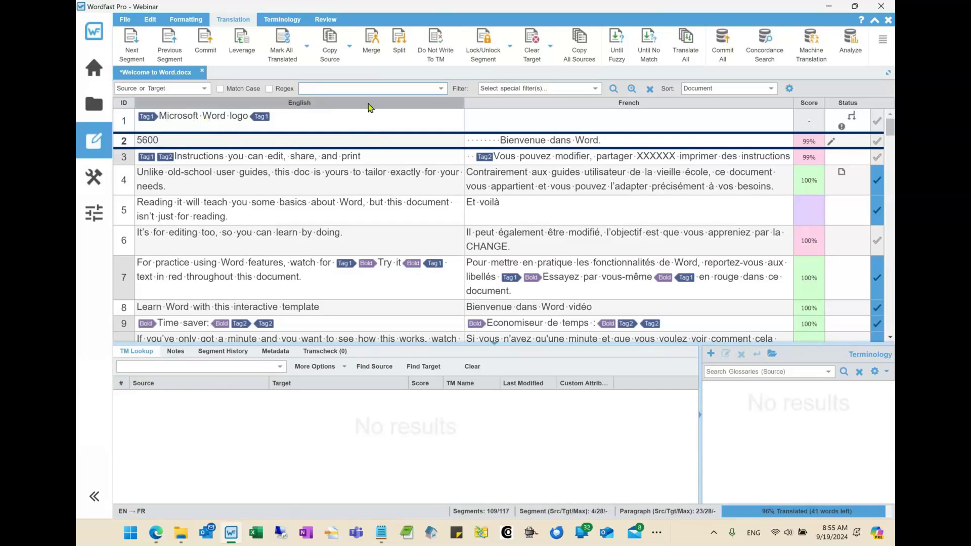
type("word")
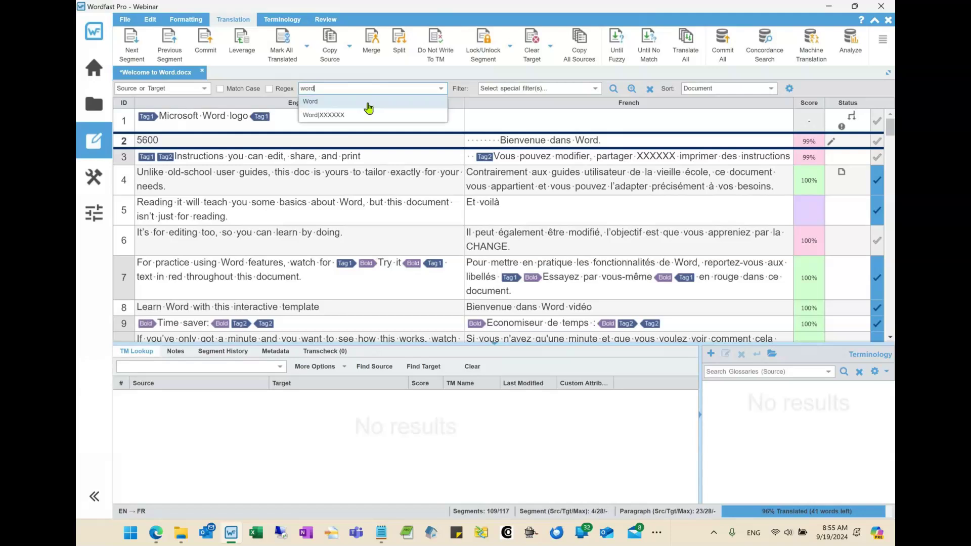
left_click(613, 90)
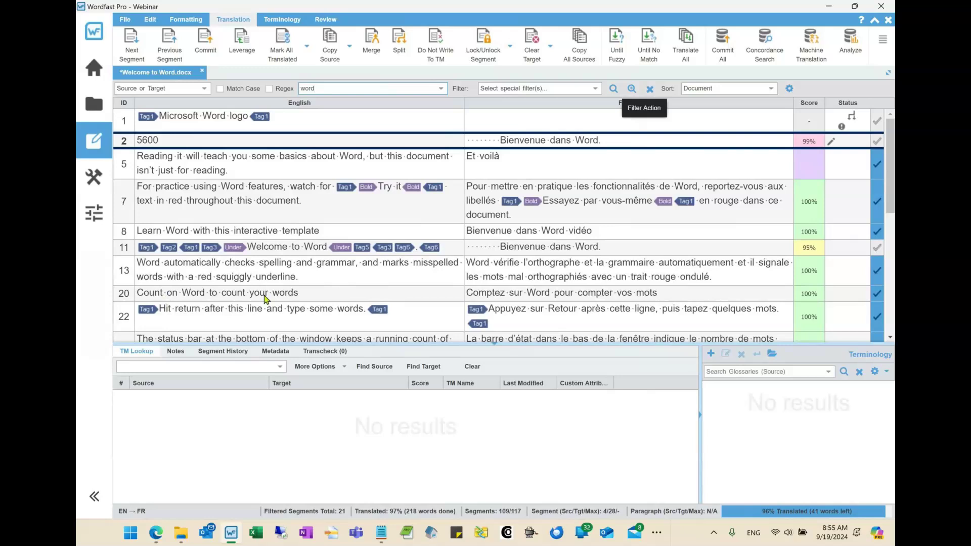
left_click_drag(272, 295, 293, 295)
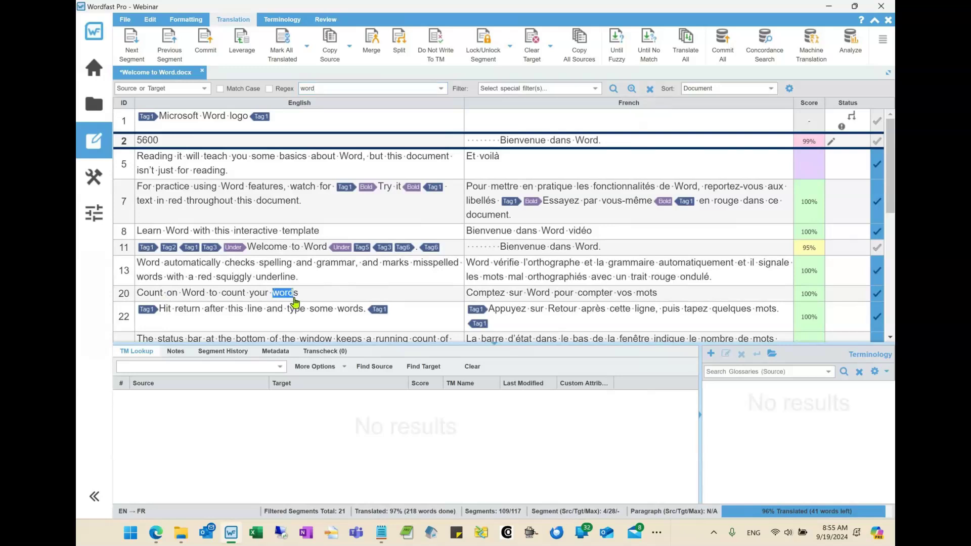
left_click_drag(337, 310, 357, 311)
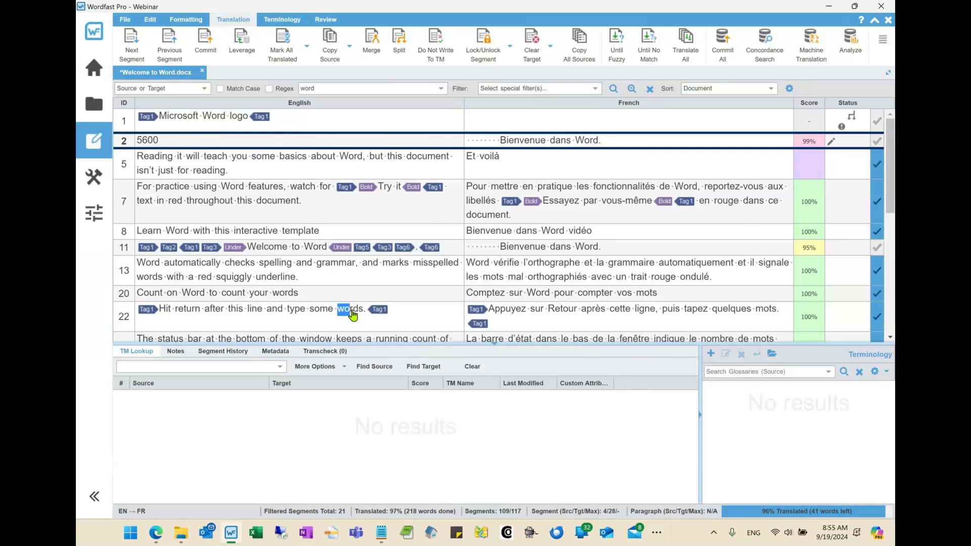
Step: Filter the segments by the text word with case matching enabled, and highlight matches in source segments 13, 22 and 20
left_click(220, 89)
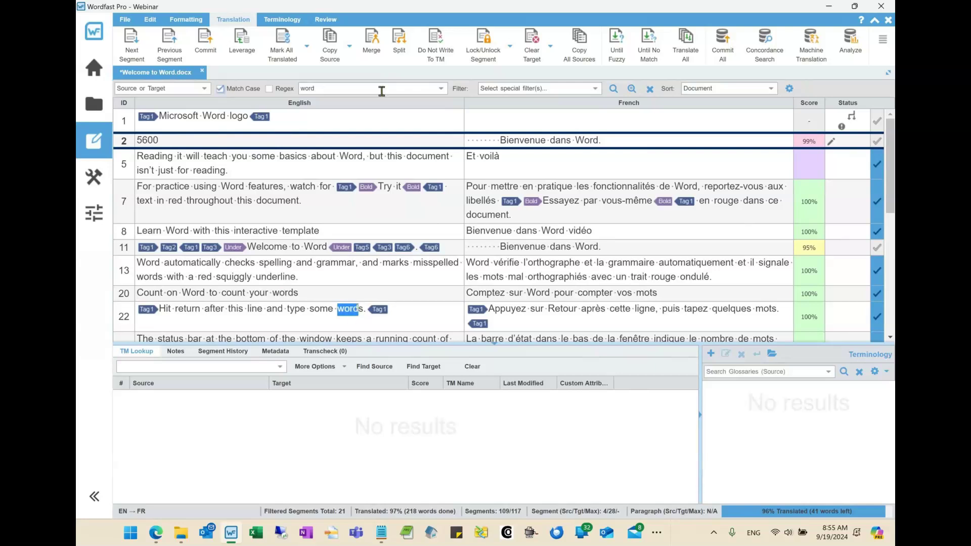
left_click(614, 91)
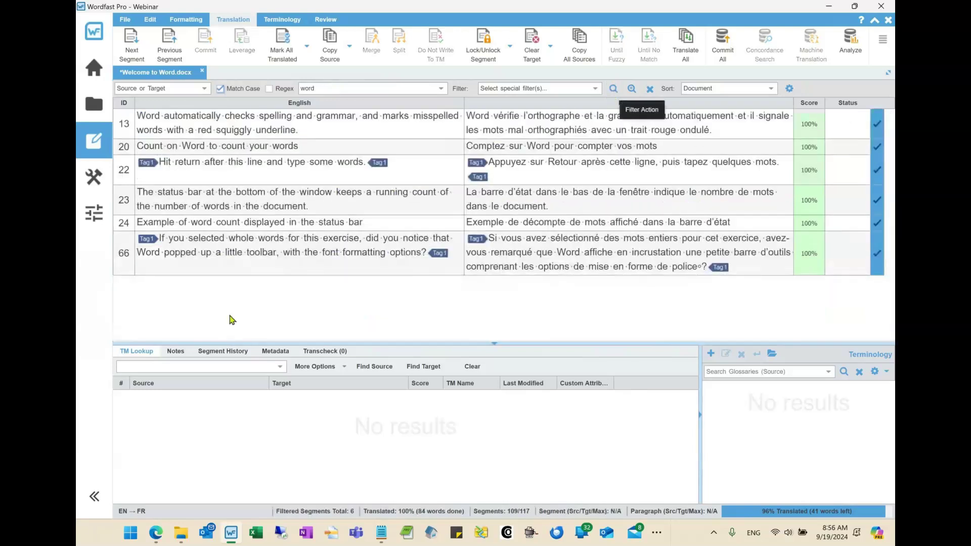
left_click(143, 131)
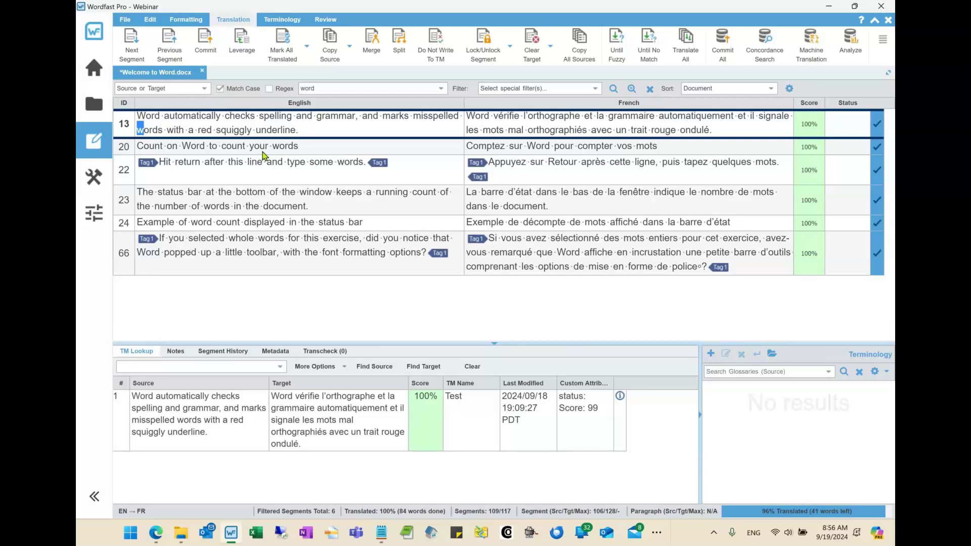
left_click_drag(337, 162, 352, 162)
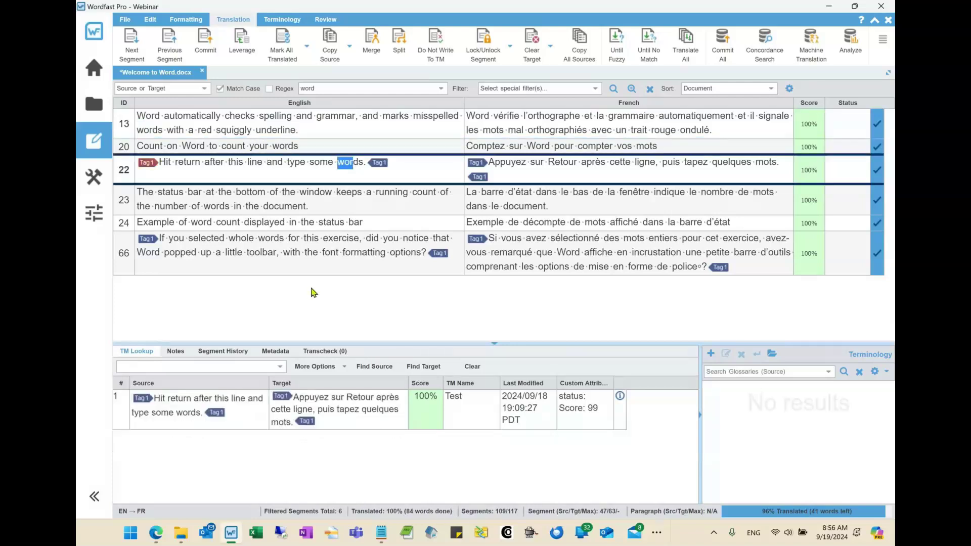
left_click_drag(182, 146, 191, 146)
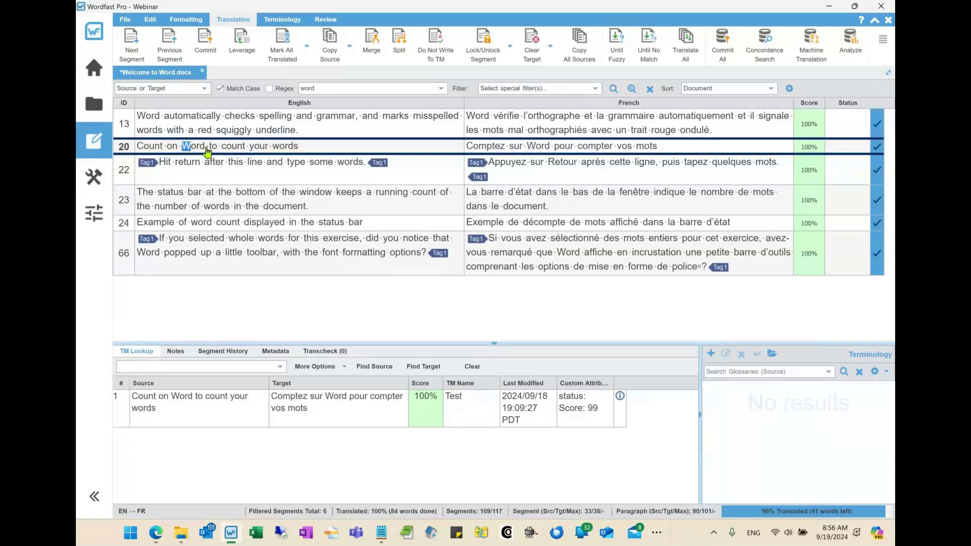
left_click_drag(299, 151, 274, 153)
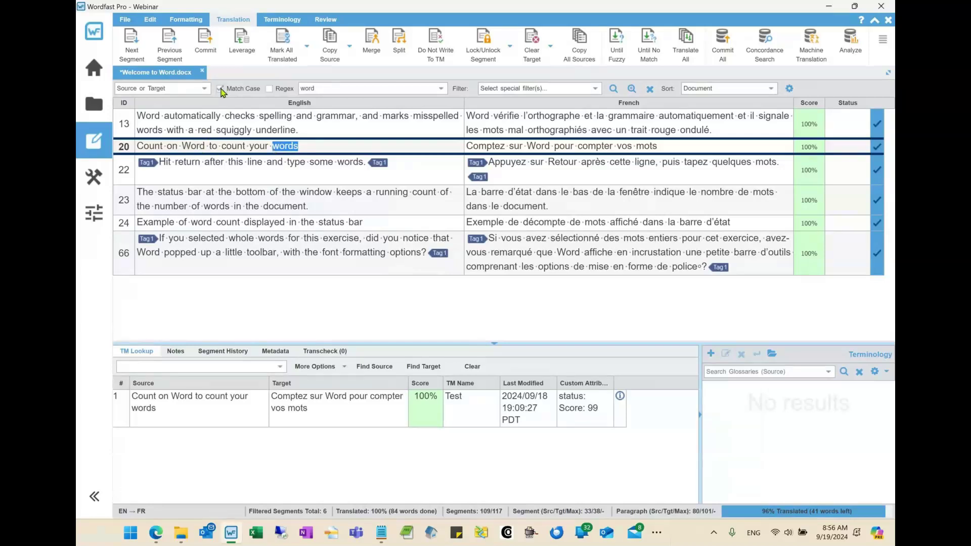
Step: Turn off case matching and reset the filter fields to list all segments
left_click(323, 89)
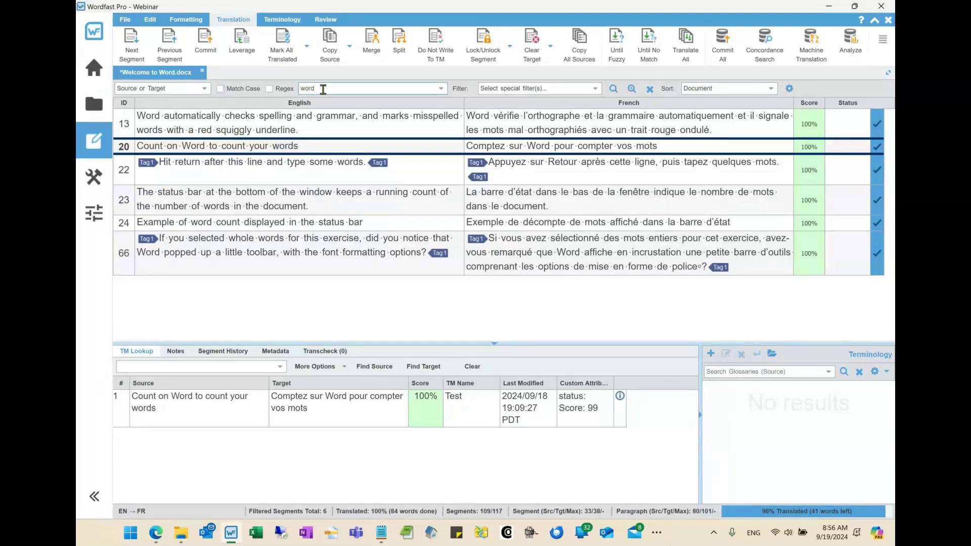
left_click(649, 91)
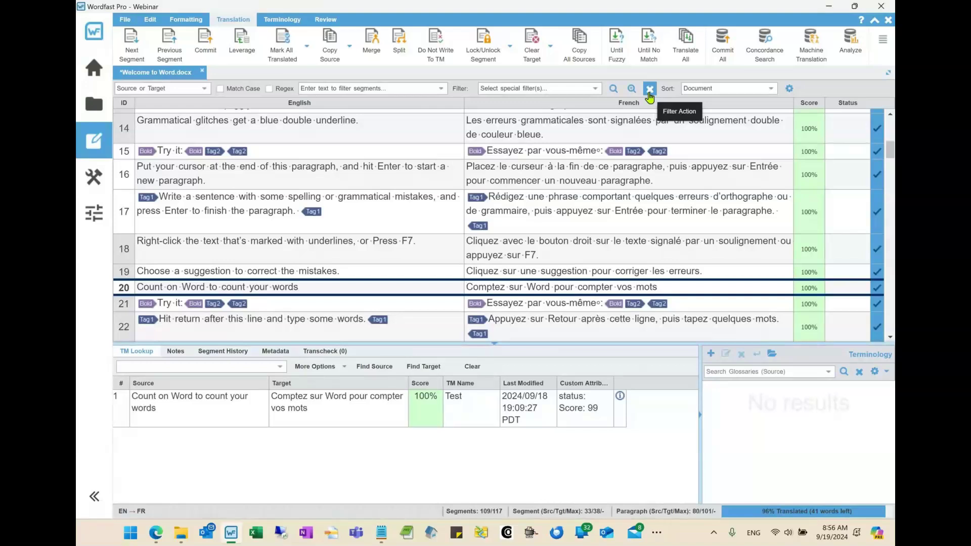
Step: Switch to the user guide in the browser, examine its Segment status icon table, and return to Wordfast Pro
key("super+d")
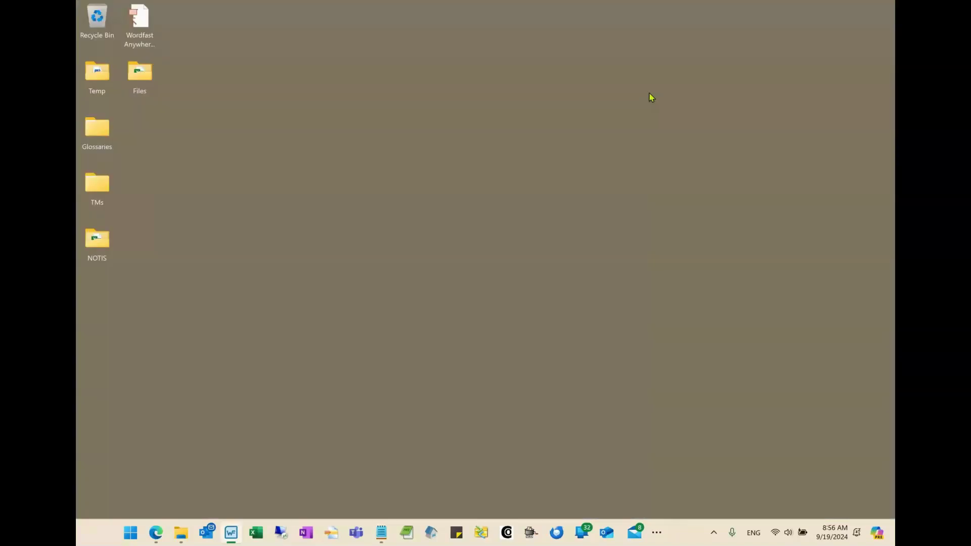
key("super+d")
key("super+d")
key("super+d")
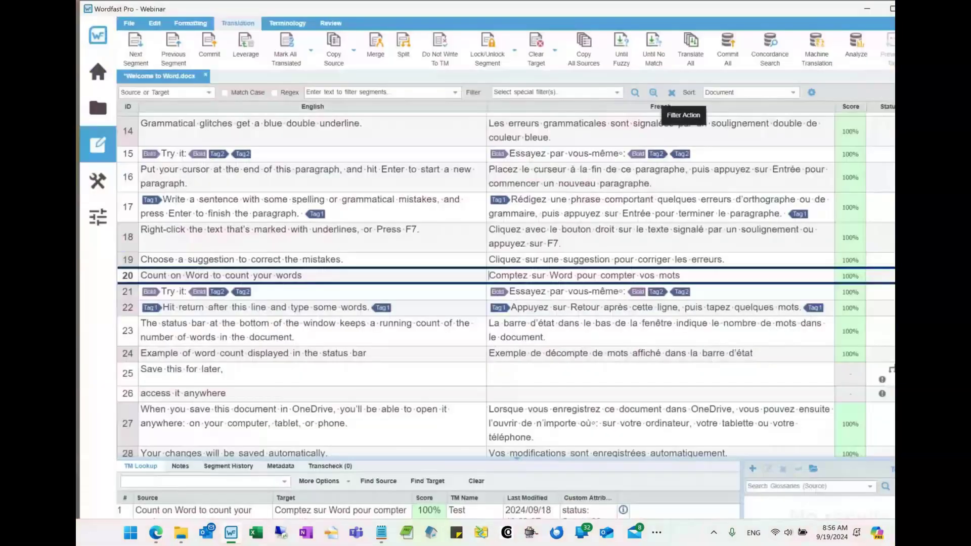
key("alt+Tab")
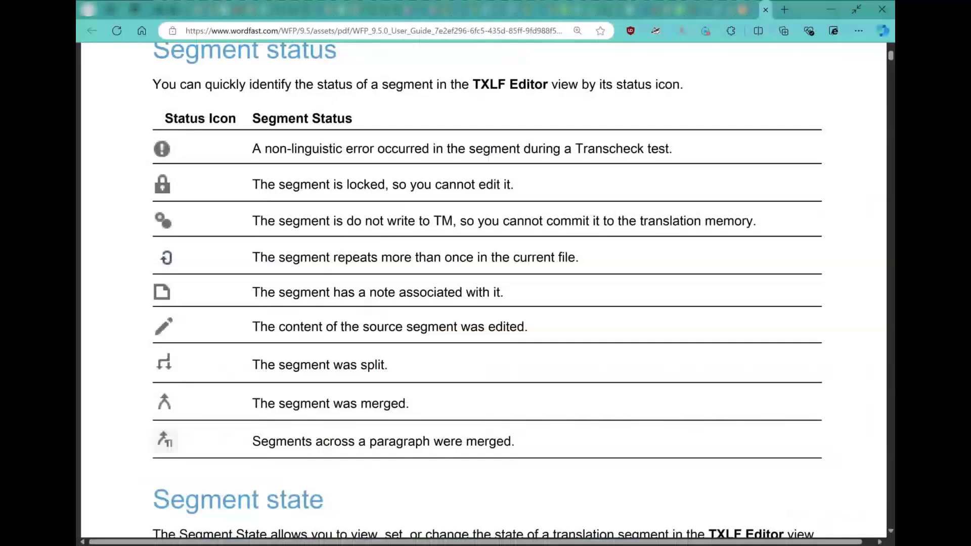
scroll(696, 340, "up", 1)
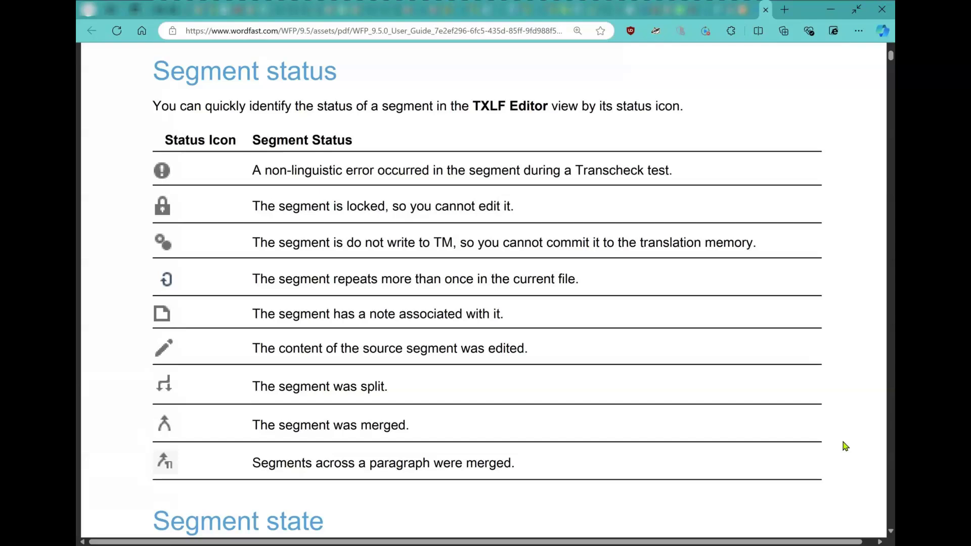
key("alt+Tab")
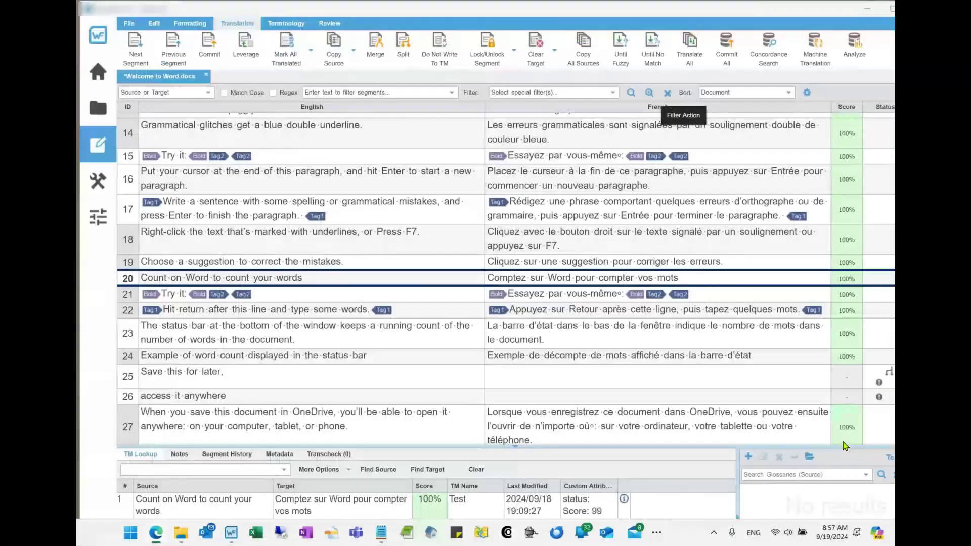